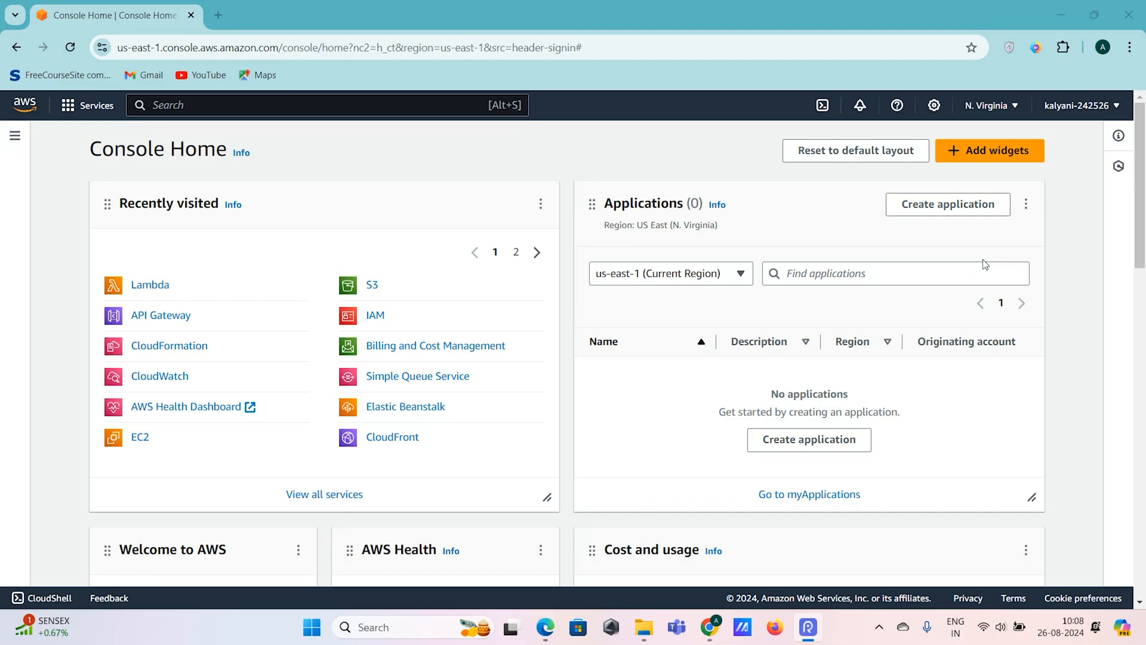
# Open API Gateway and Lambda in separate browser tabs and view the available API types in API Gateway
pyautogui.rightClick(161, 317)
pyautogui.click(203, 334)
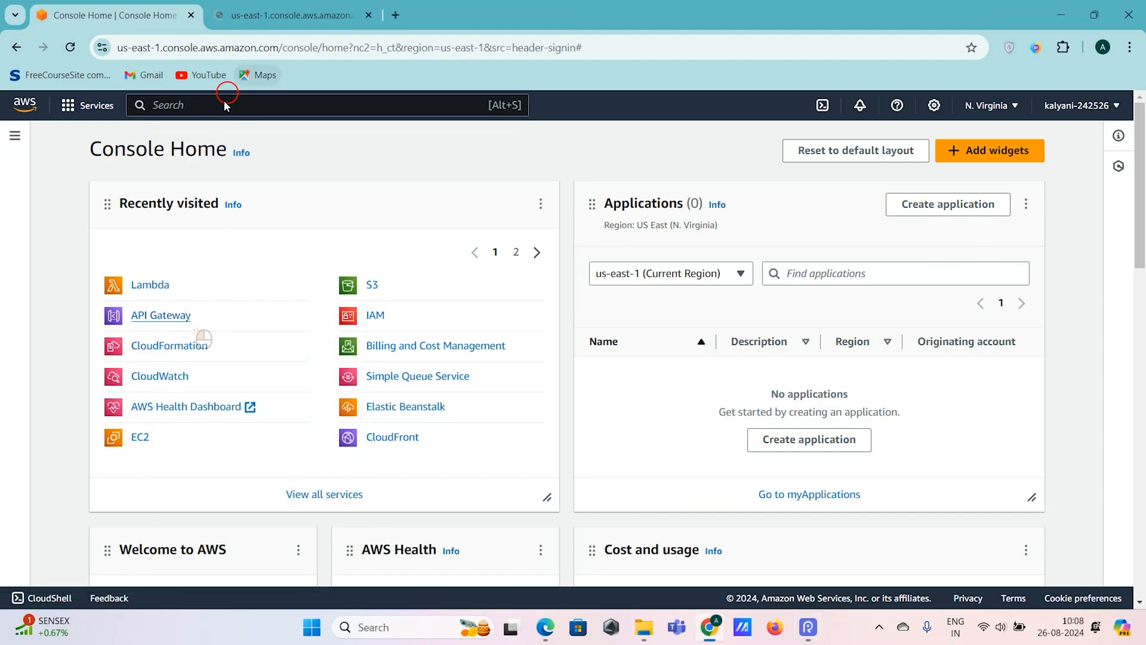
pyautogui.rightClick(151, 288)
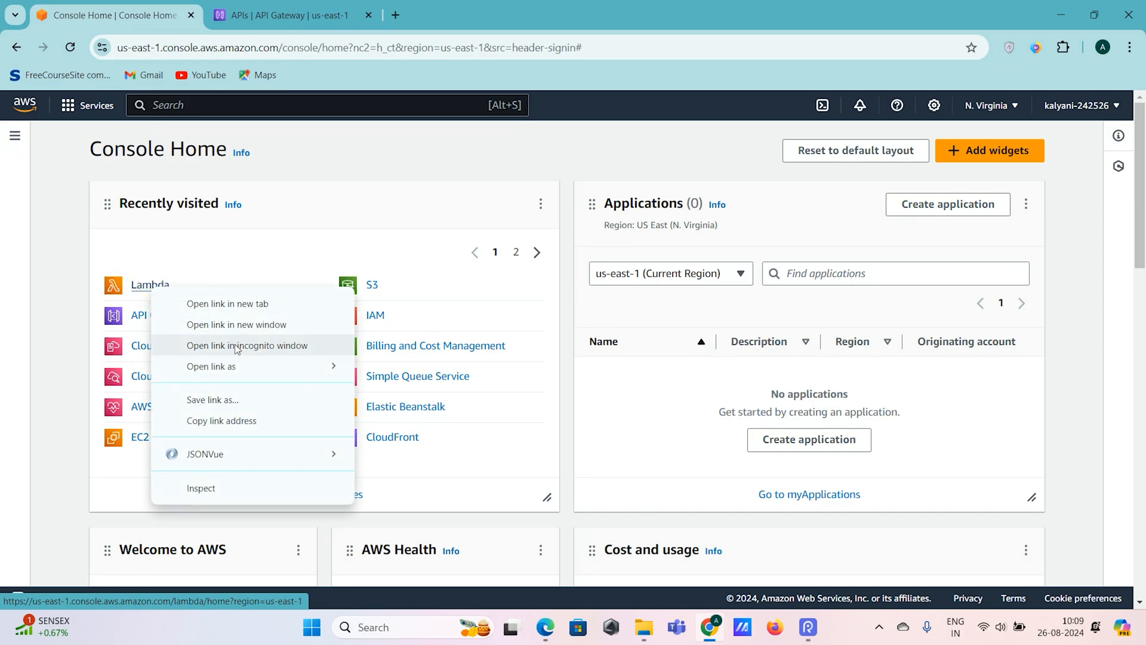
pyautogui.click(236, 304)
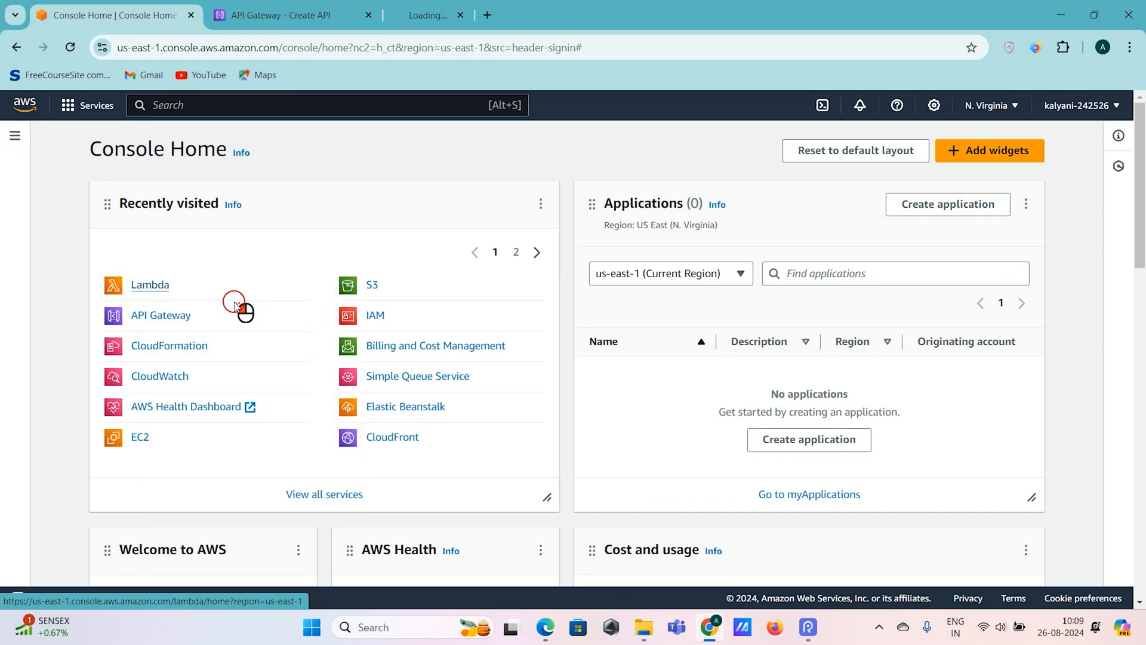
pyautogui.click(305, 4)
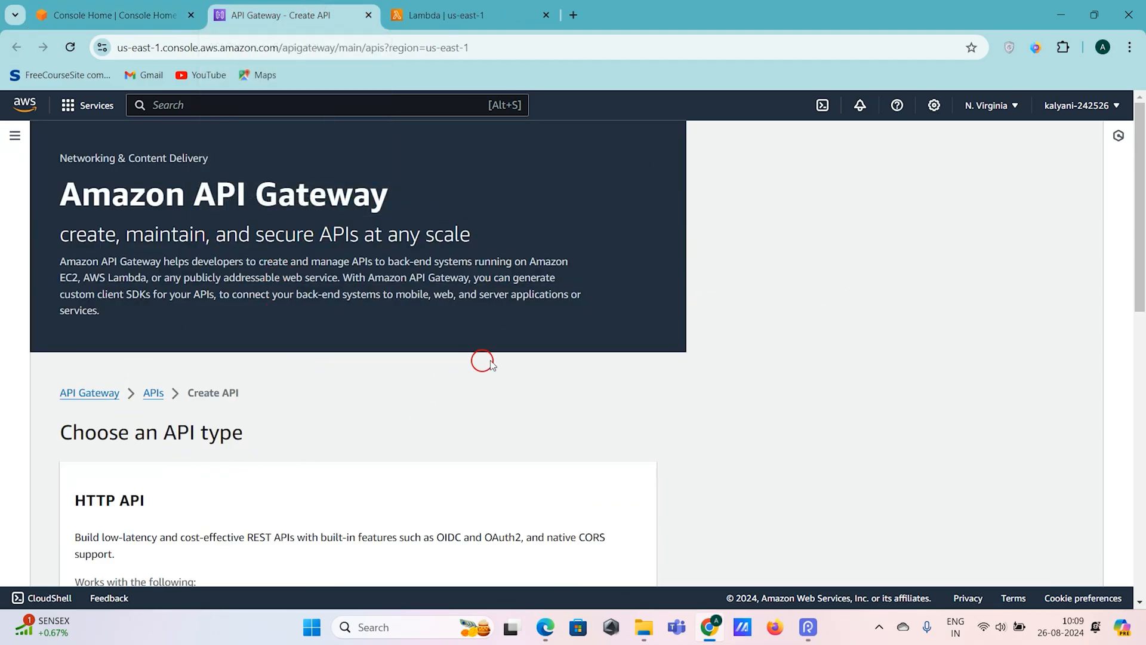
pyautogui.scroll(-7, 482, 361)
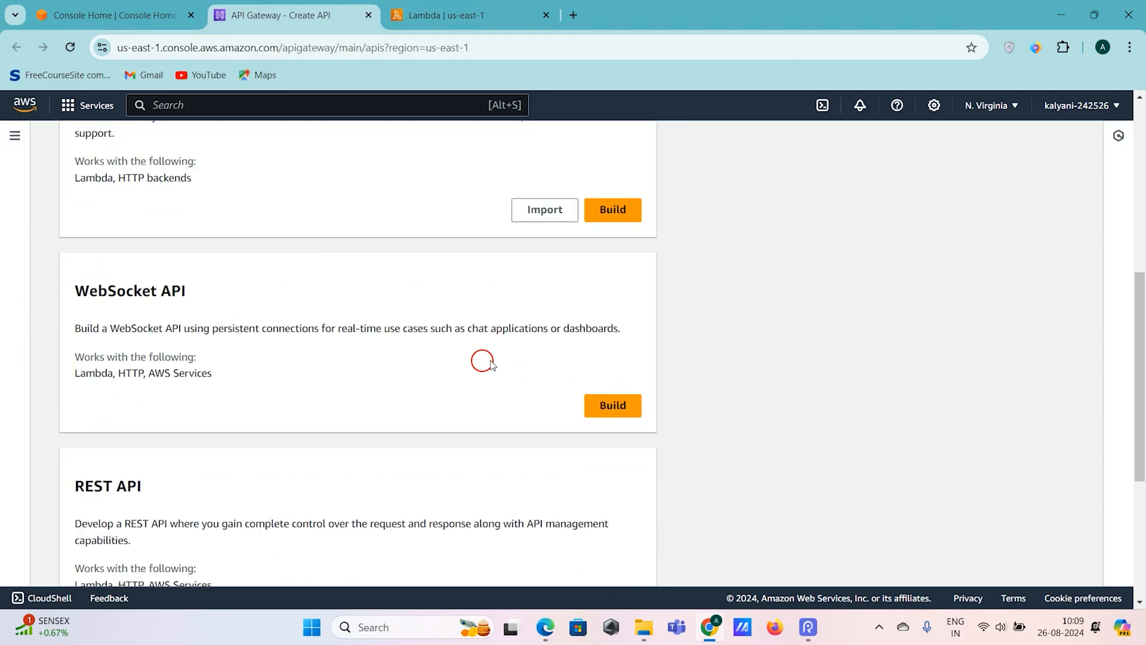
# Open the my-canary-test-lambda function in Lambda and view its published versions
pyautogui.click(444, 17)
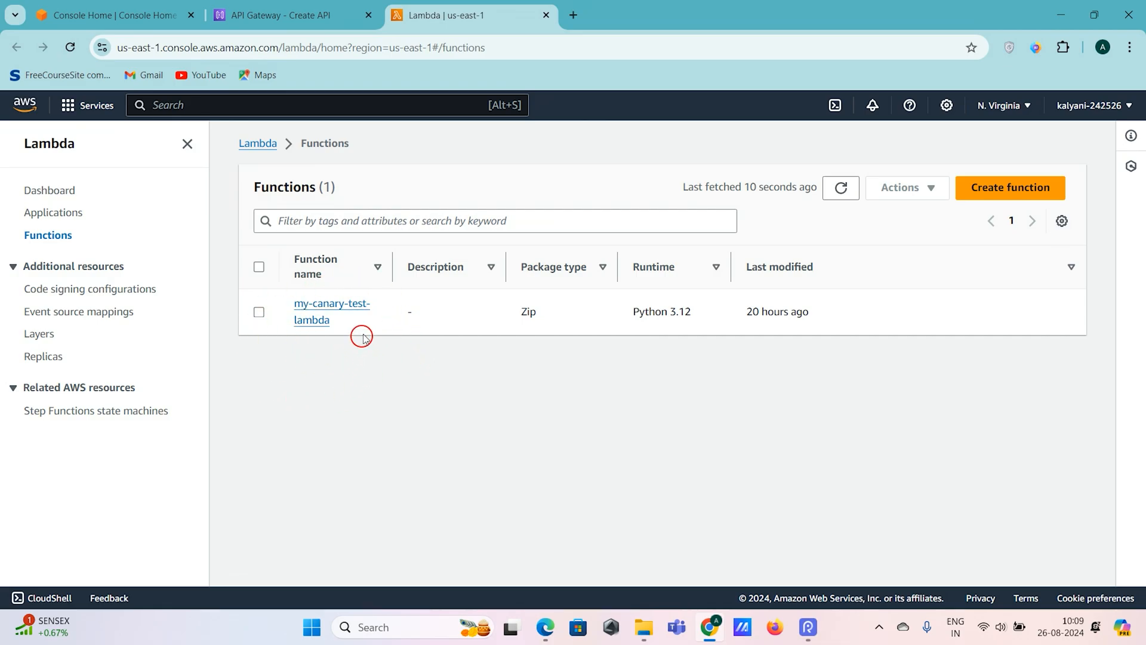
pyautogui.click(319, 311)
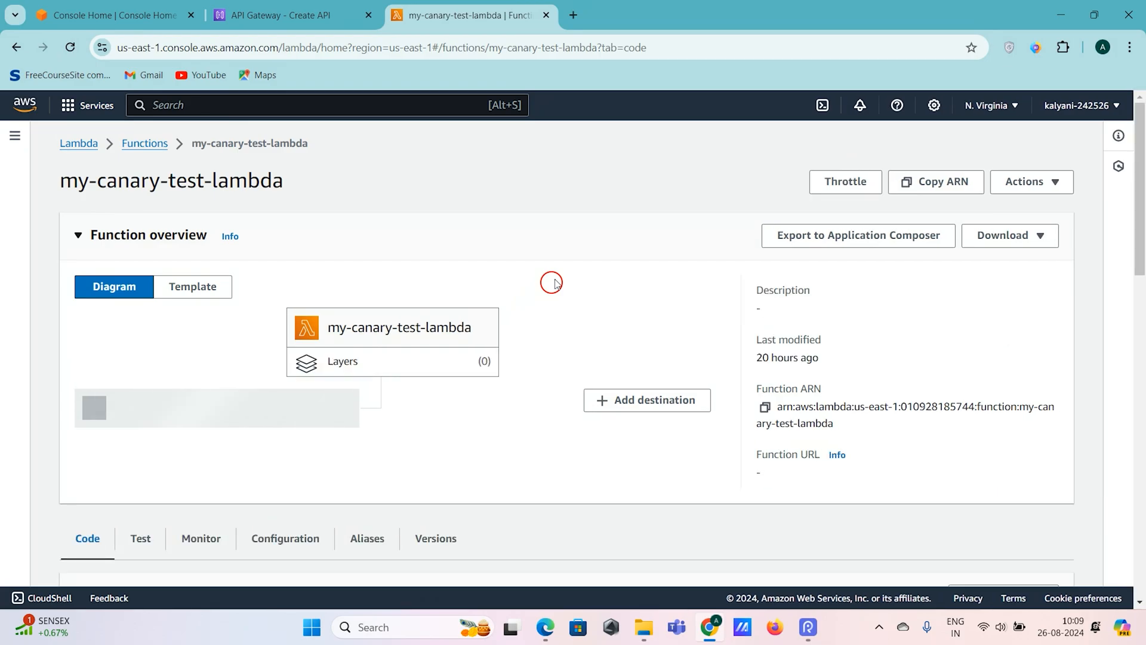
pyautogui.scroll(-4, 554, 283)
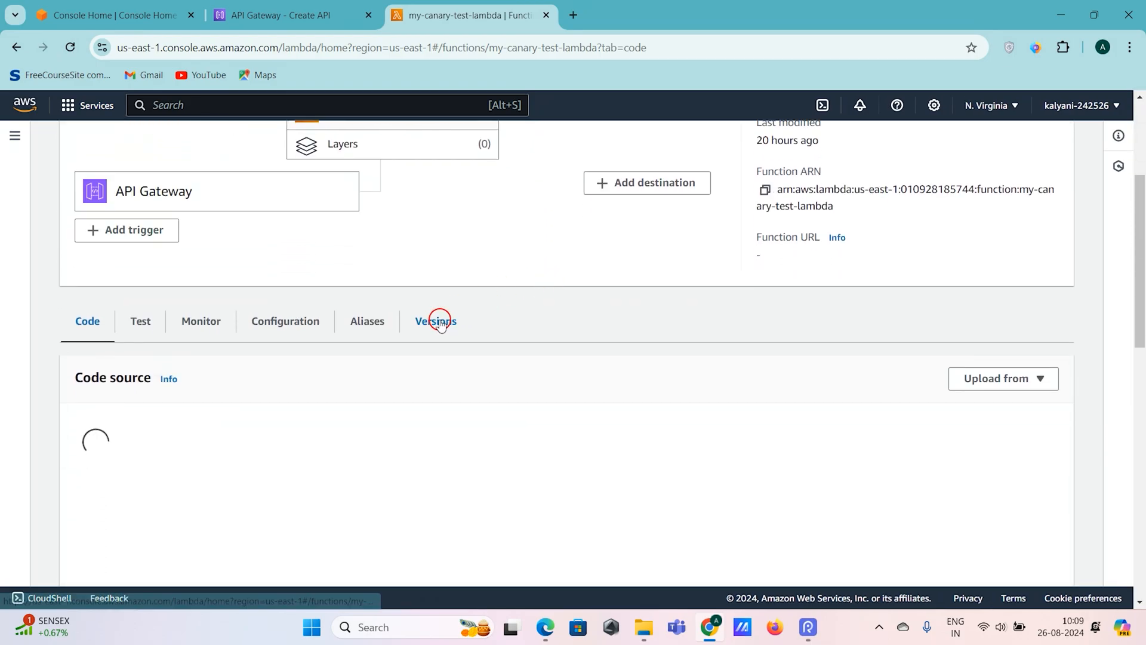
pyautogui.click(438, 322)
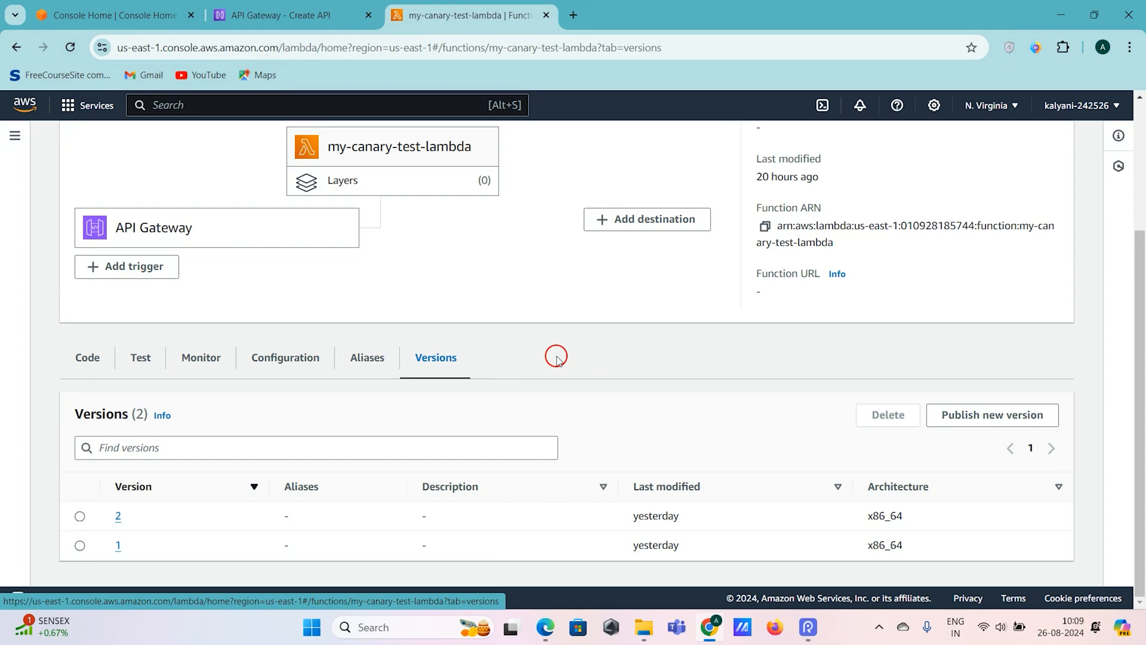
# Return to API Gateway and start building a new public REST API
pyautogui.click(276, 12)
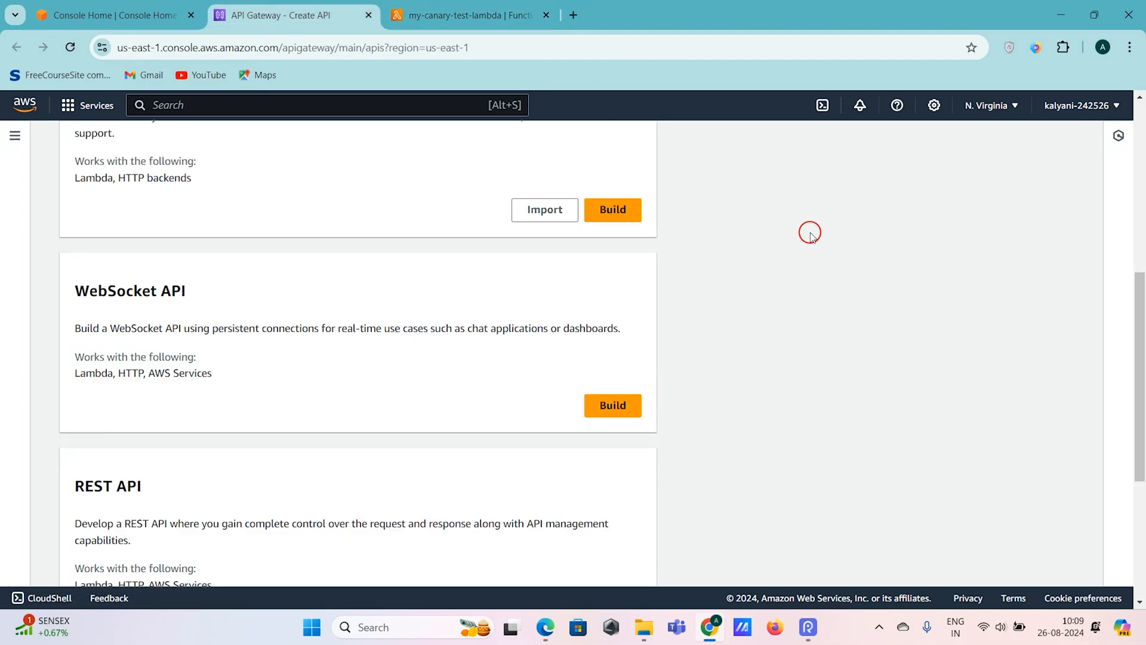
pyautogui.scroll(-2, 448, 304)
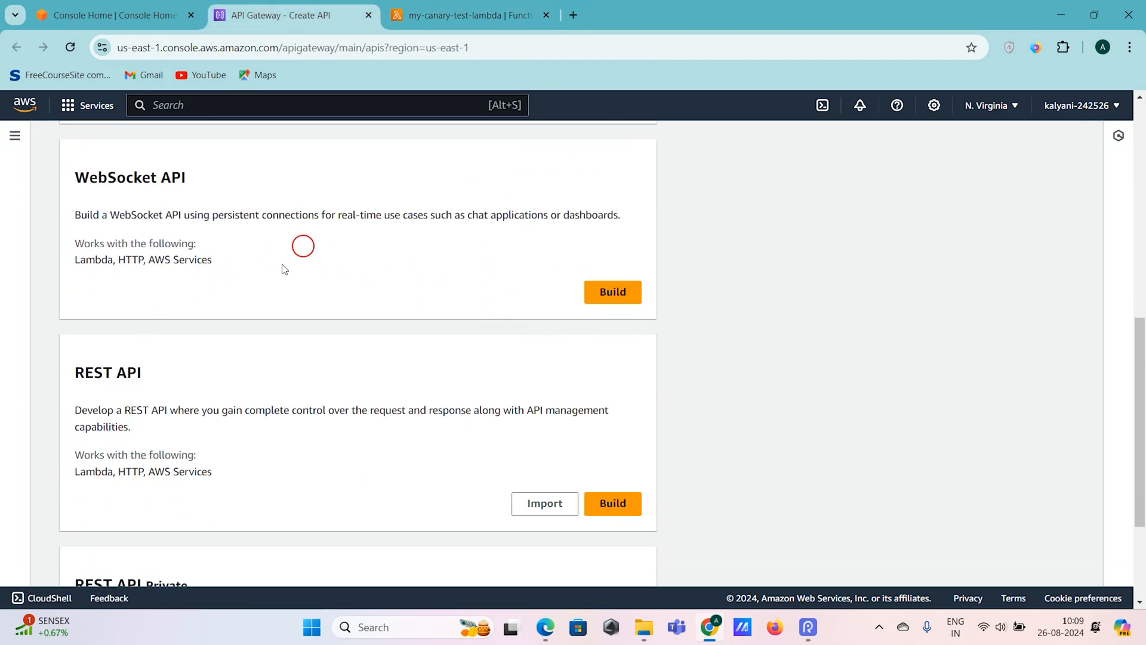
pyautogui.scroll(-1, 226, 373)
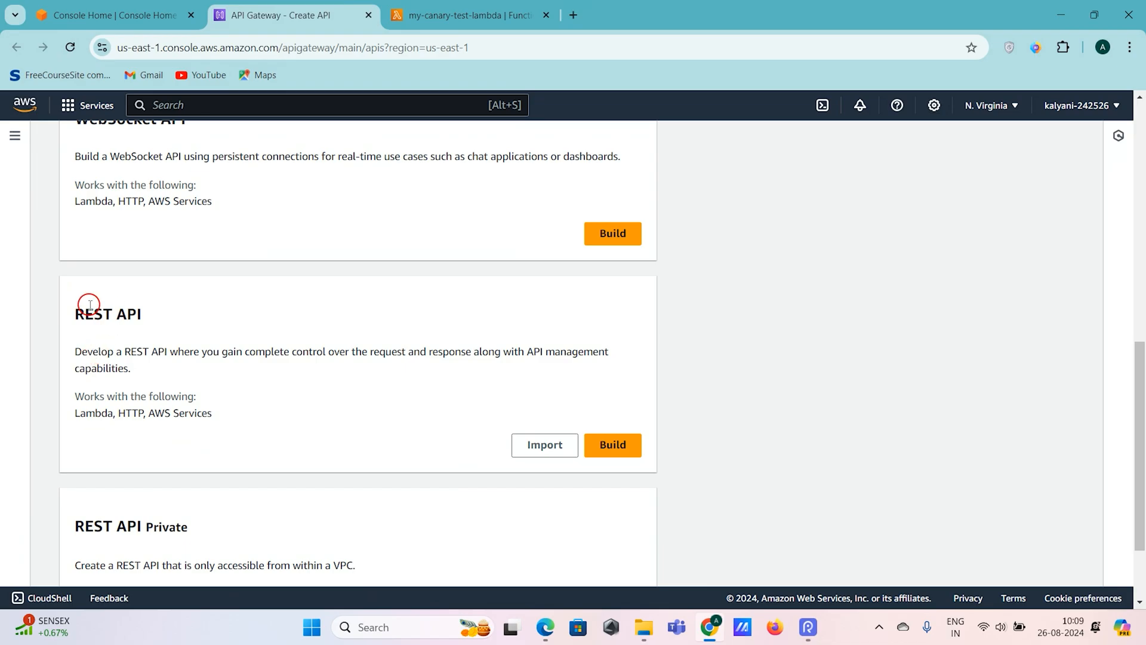
pyautogui.click(607, 451)
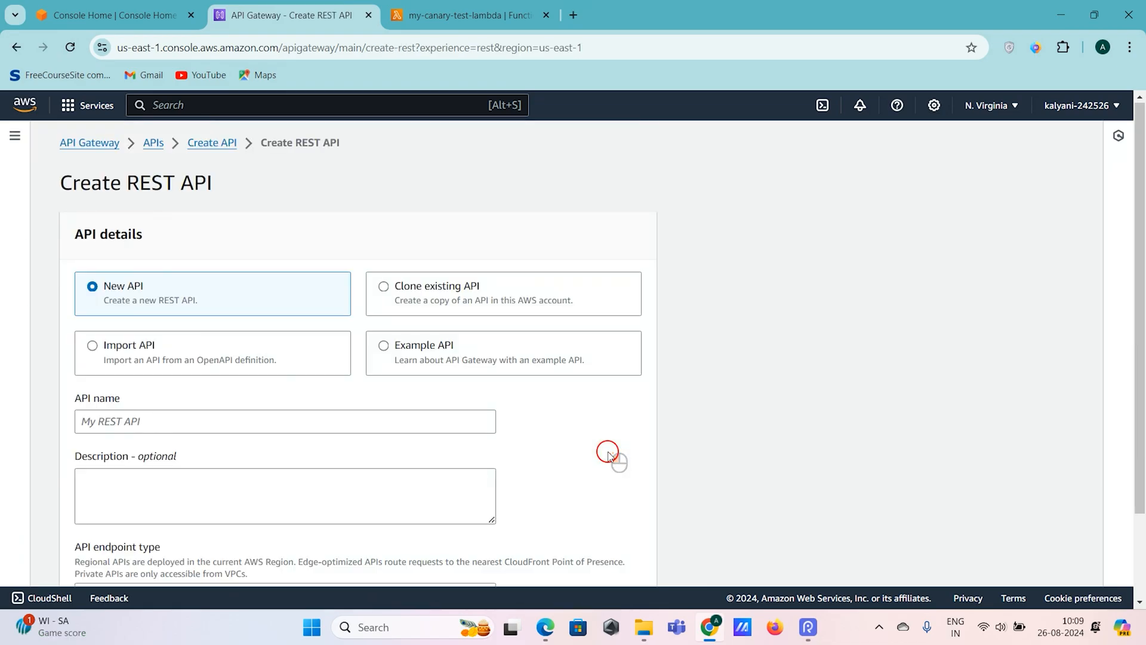
pyautogui.scroll(-1, 460, 351)
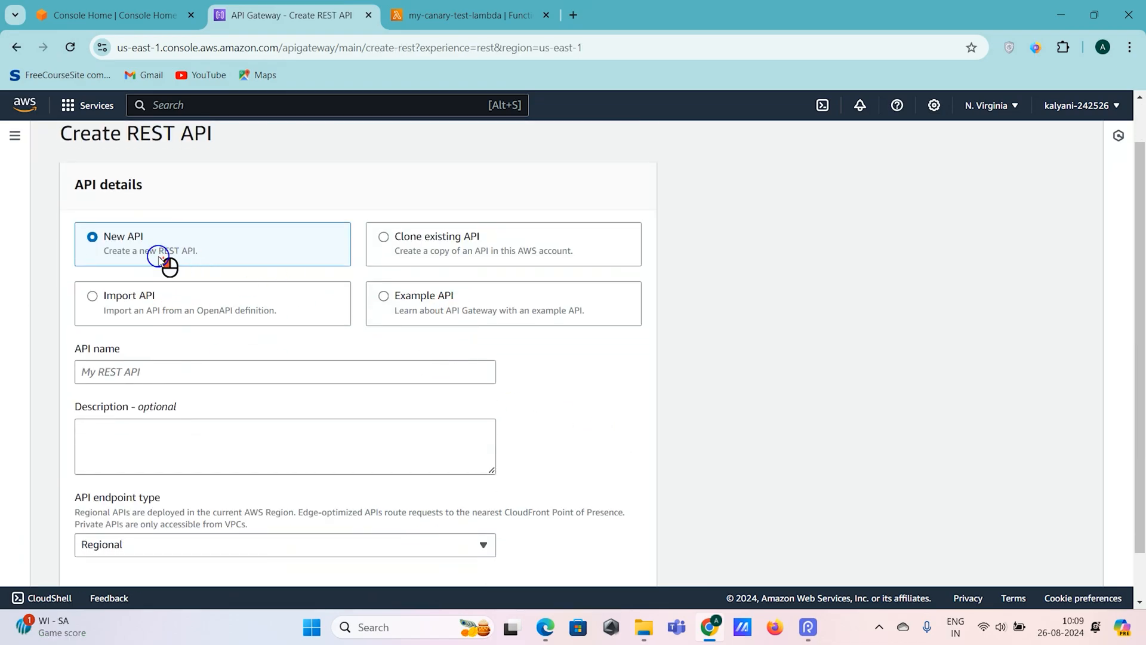
# Enter my-canary-demo as the name of the new REST API
pyautogui.click(109, 370)
pyautogui.write('my-canary-demo')
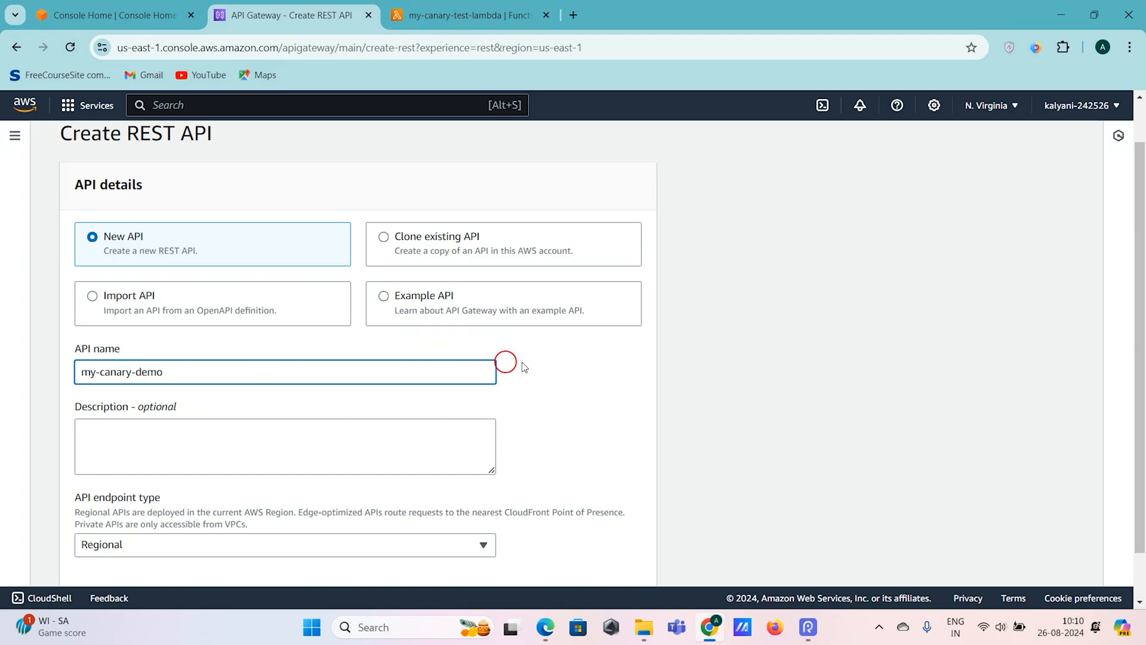
pyautogui.click(616, 376)
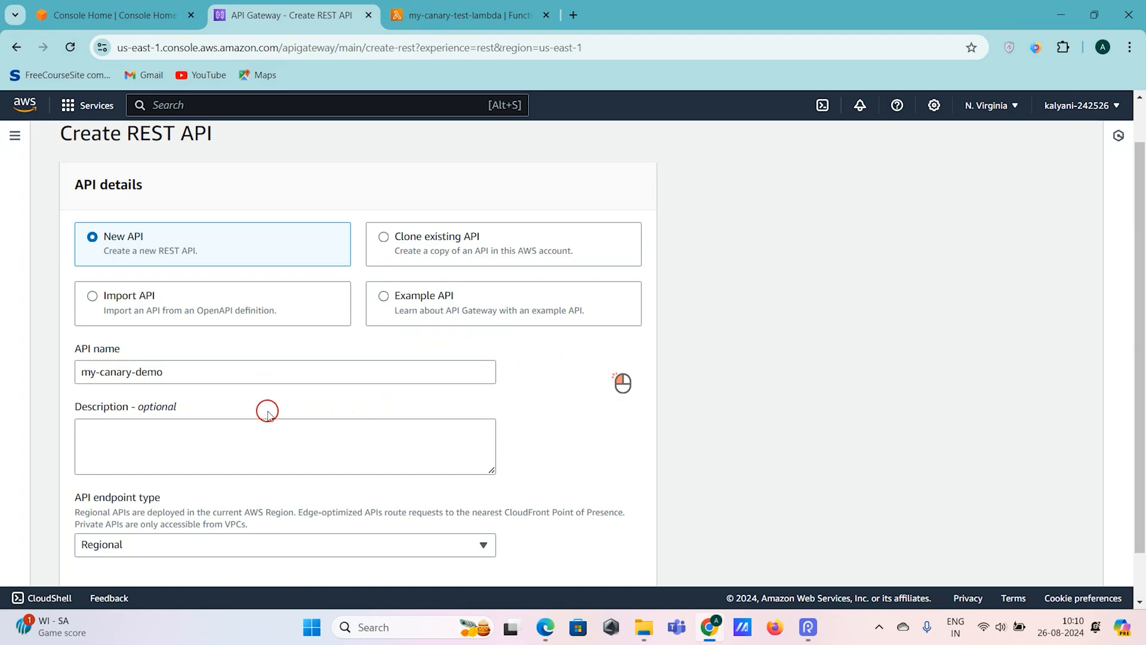
# Change the API name to my-test-api and create the REST API
pyautogui.click(240, 375)
pyautogui.moveTo(100, 371); pyautogui.dragTo(131, 373)
pyautogui.press('BackSpace')
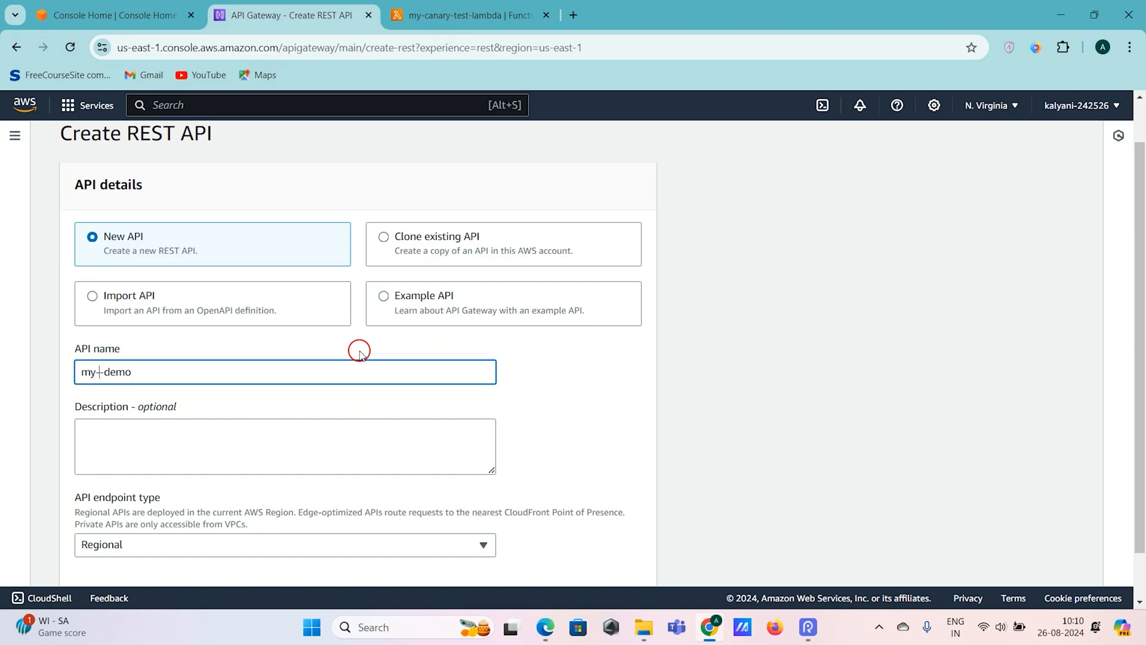
pyautogui.press('BackSpace')
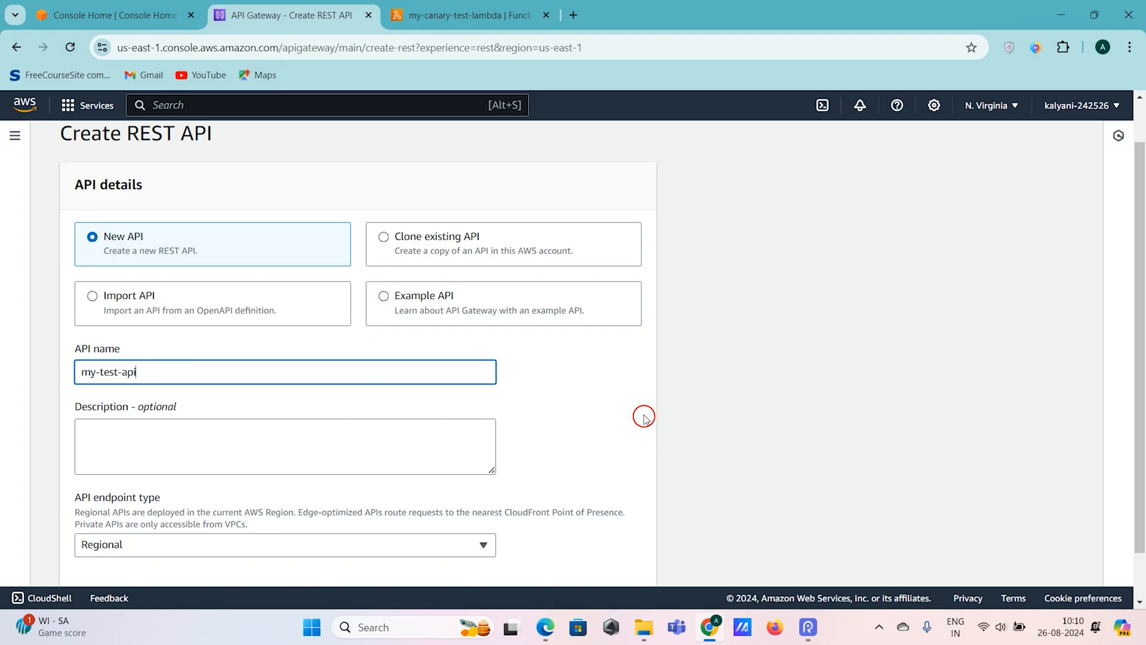
pyautogui.scroll(-1, 643, 417)
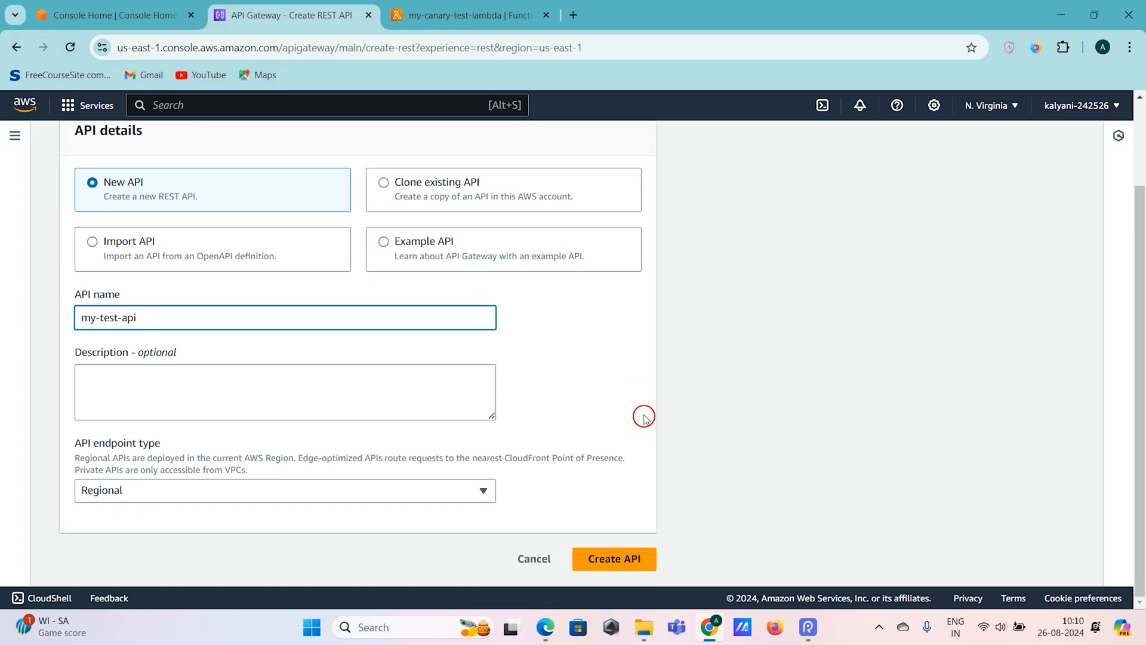
pyautogui.click(614, 559)
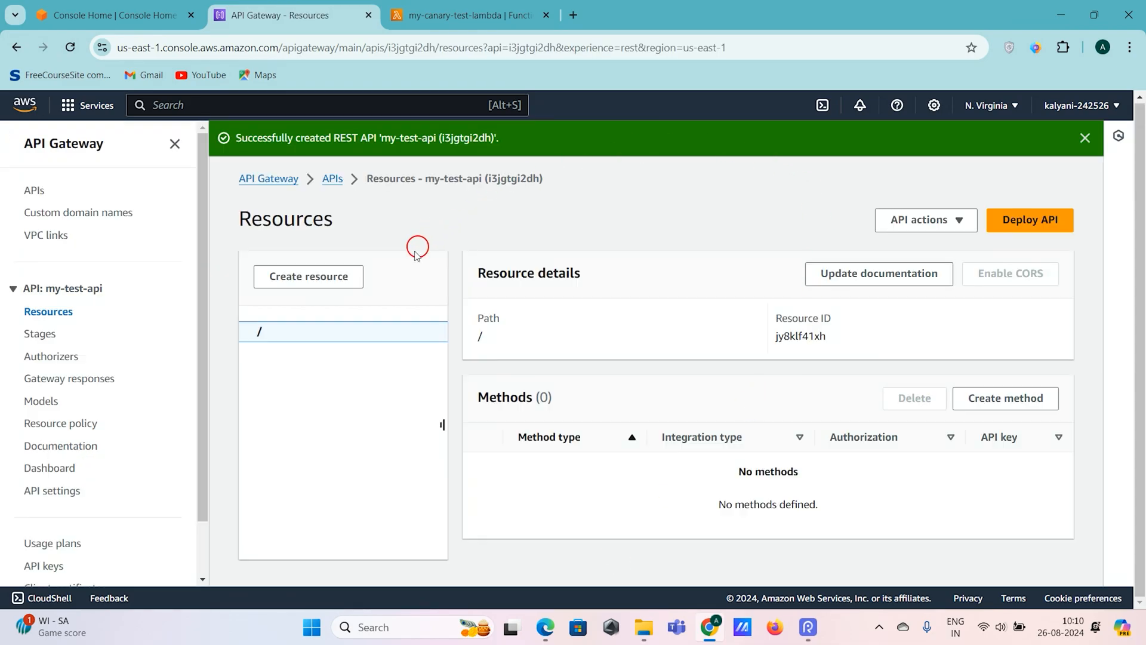
pyautogui.click(273, 341)
pyautogui.click(348, 413)
pyautogui.moveTo(277, 338); pyautogui.dragTo(281, 363)
pyautogui.click(318, 376)
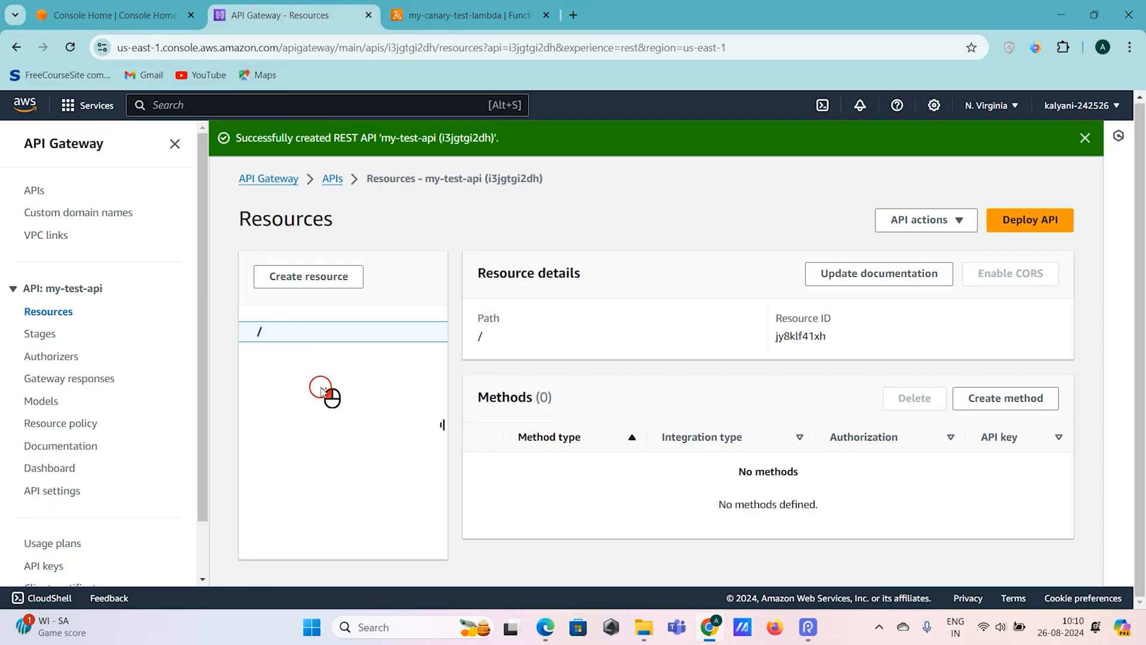
# Create a resource named test-demo under the root path of my-test-api
pyautogui.click(325, 284)
pyautogui.click(412, 395)
pyautogui.write('test-demo')
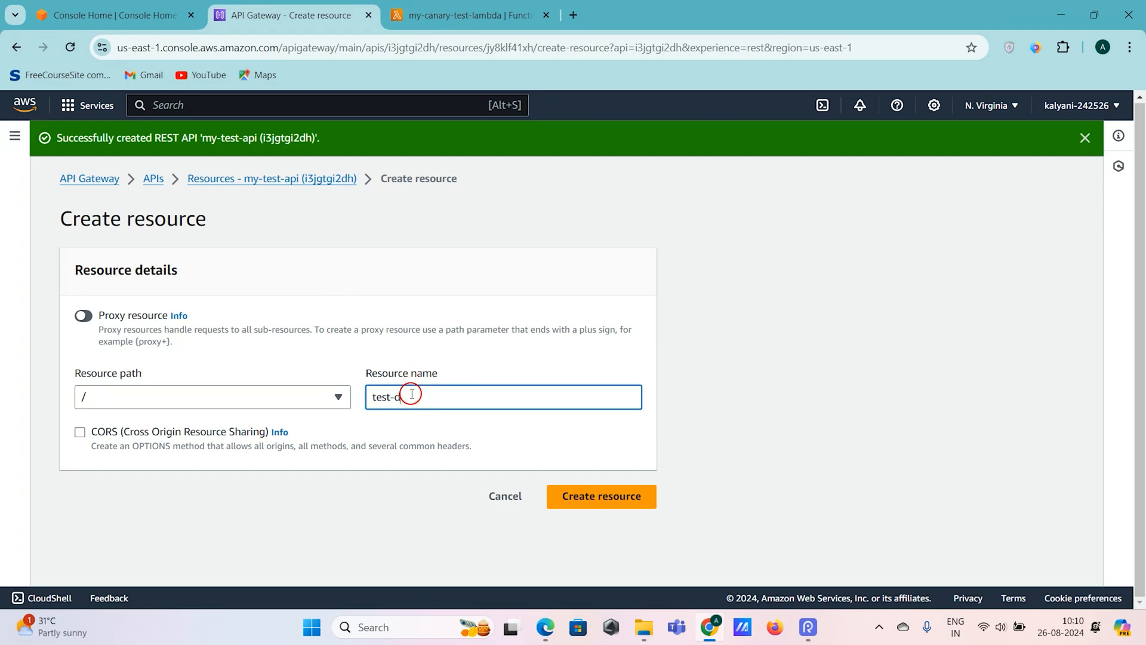
pyautogui.click(575, 502)
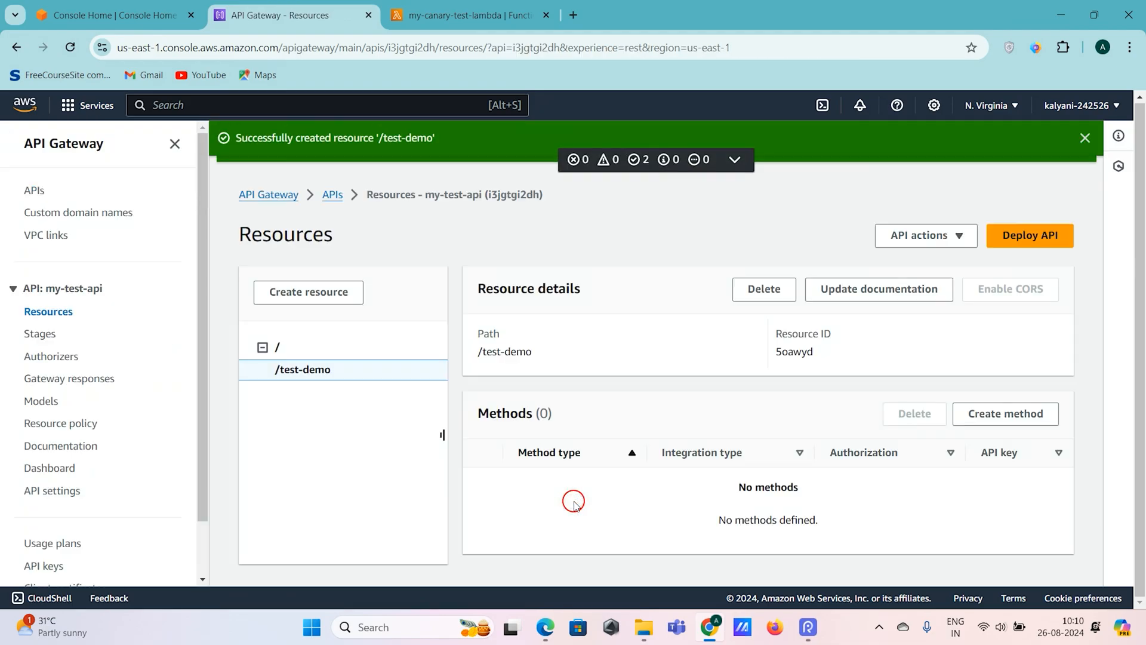
pyautogui.moveTo(289, 350); pyautogui.dragTo(275, 344)
pyautogui.click(336, 370)
pyautogui.moveTo(337, 370); pyautogui.dragTo(299, 398)
pyautogui.click(300, 400)
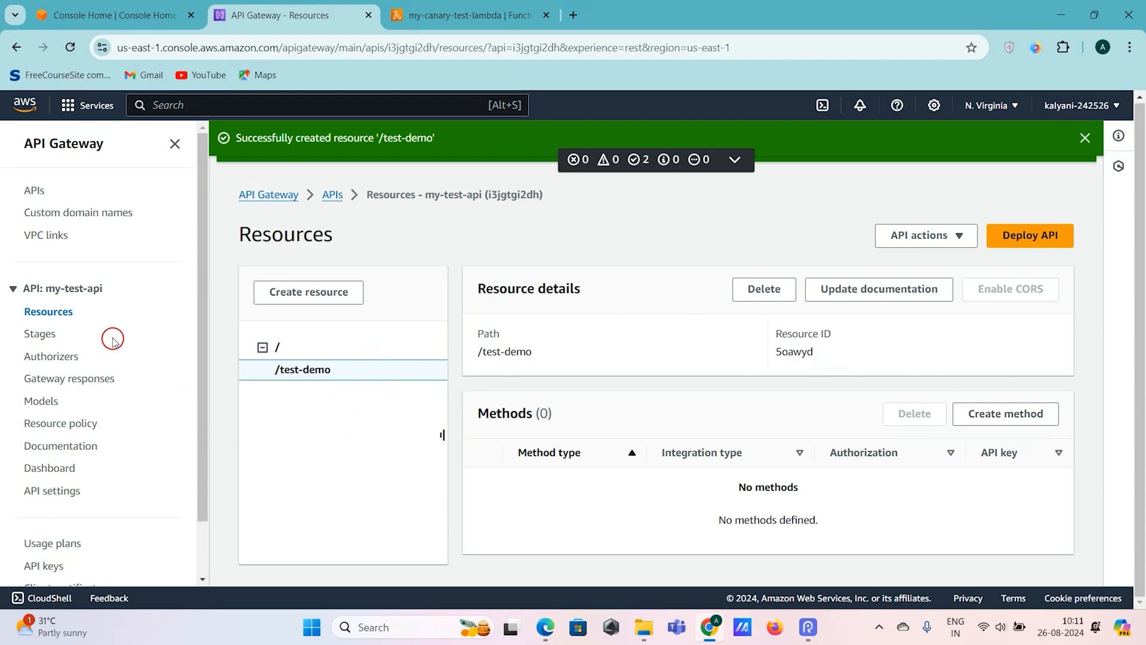
# Start creating a method on the /test-demo resource and set its method type to GET
pyautogui.click(985, 418)
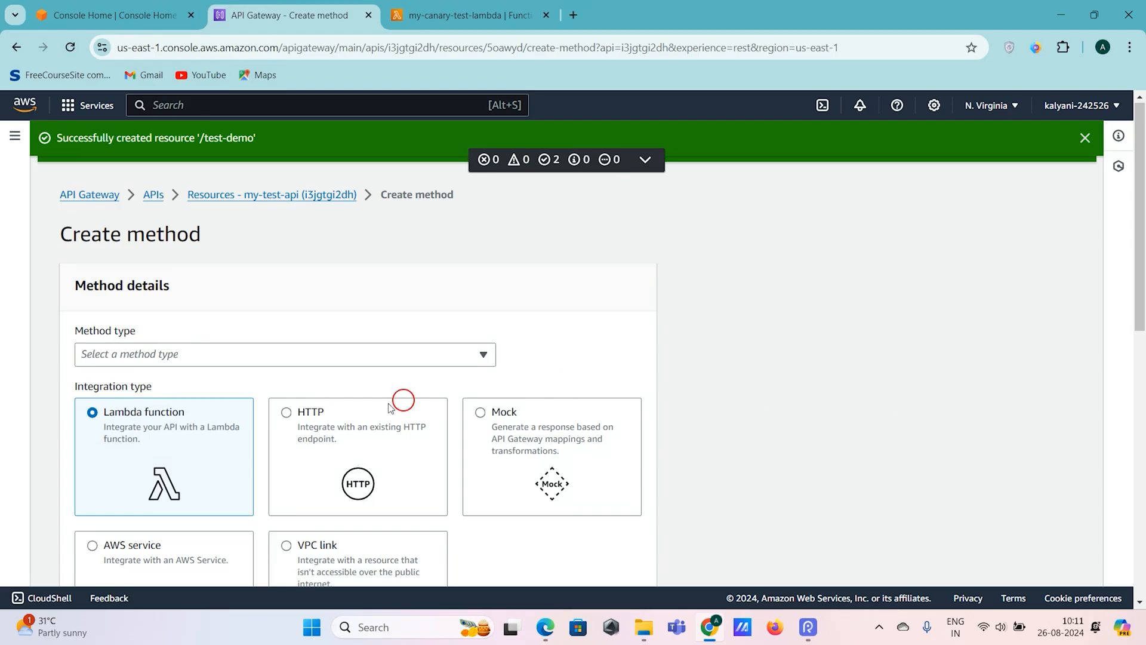
pyautogui.moveTo(69, 298); pyautogui.dragTo(268, 276)
pyautogui.click(292, 276)
pyautogui.scroll(-1, 72, 312)
pyautogui.moveTo(70, 301); pyautogui.dragTo(136, 288)
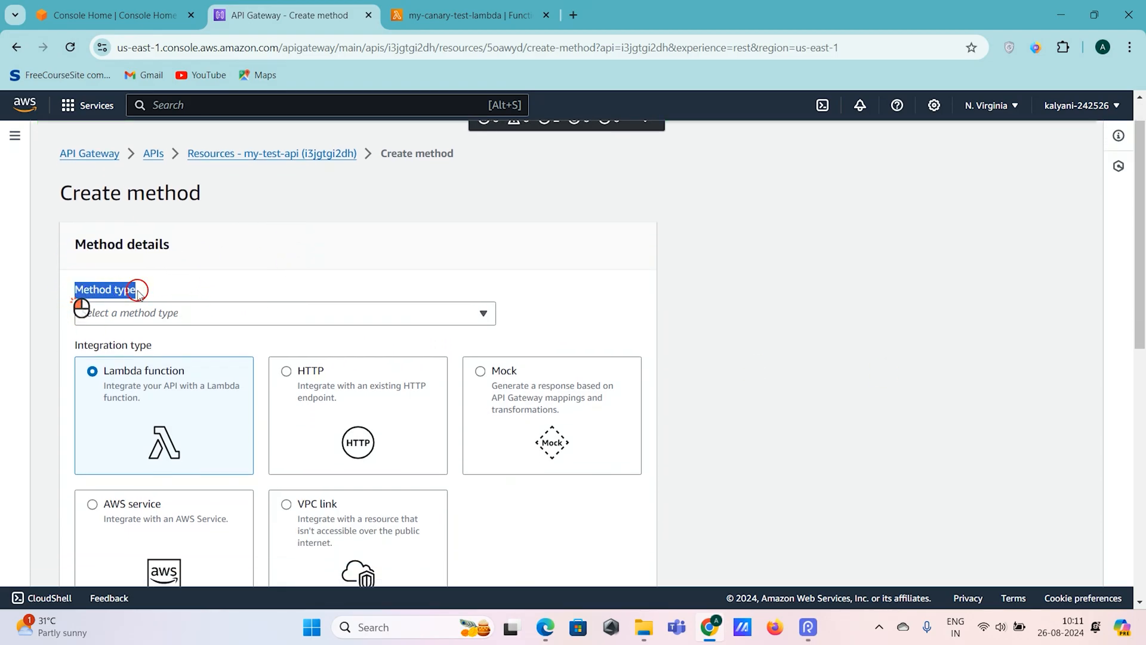
pyautogui.click(166, 314)
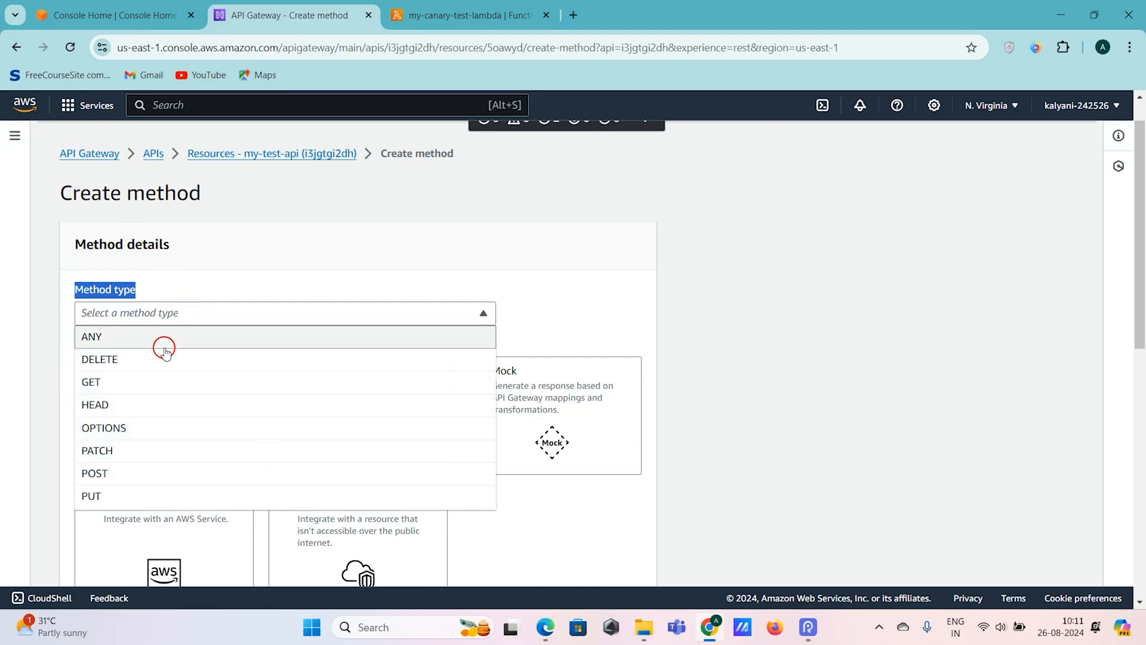
pyautogui.click(138, 383)
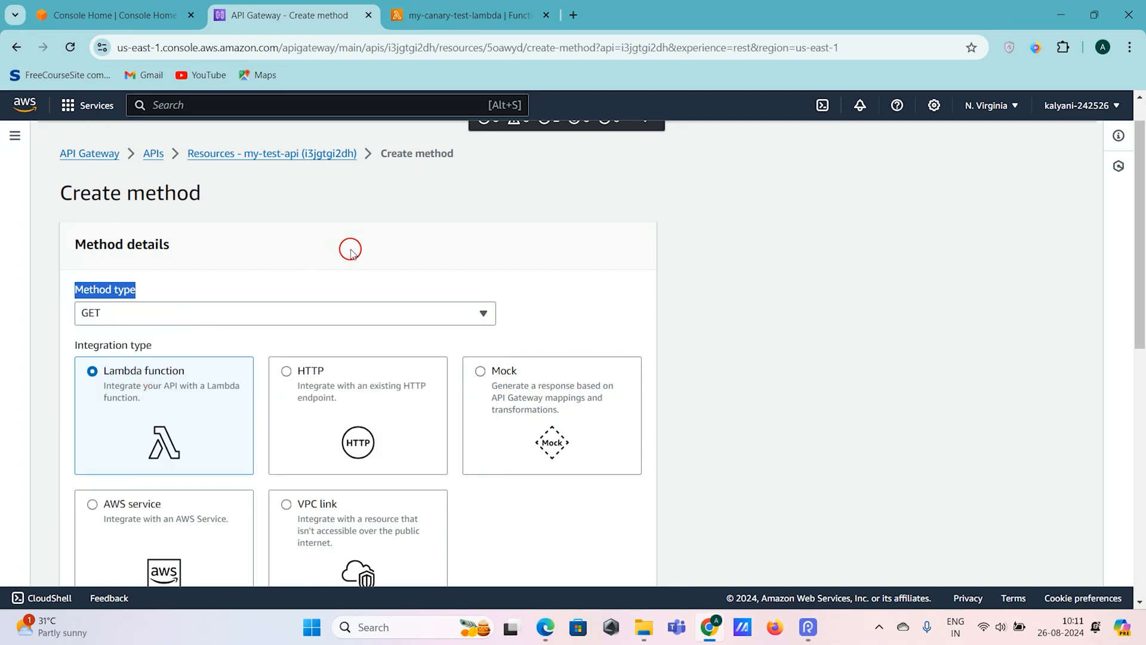
# Use Lambda function as the GET method's integration type and enable Lambda proxy integration
pyautogui.scroll(-2, 350, 250)
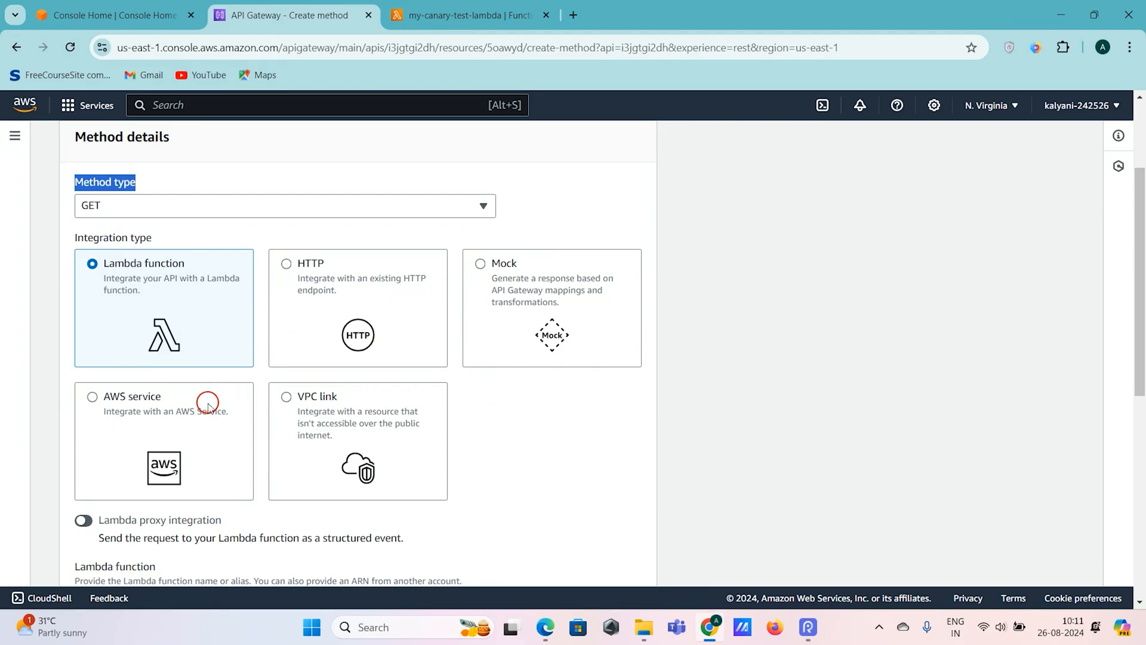
pyautogui.scroll(-2, 477, 457)
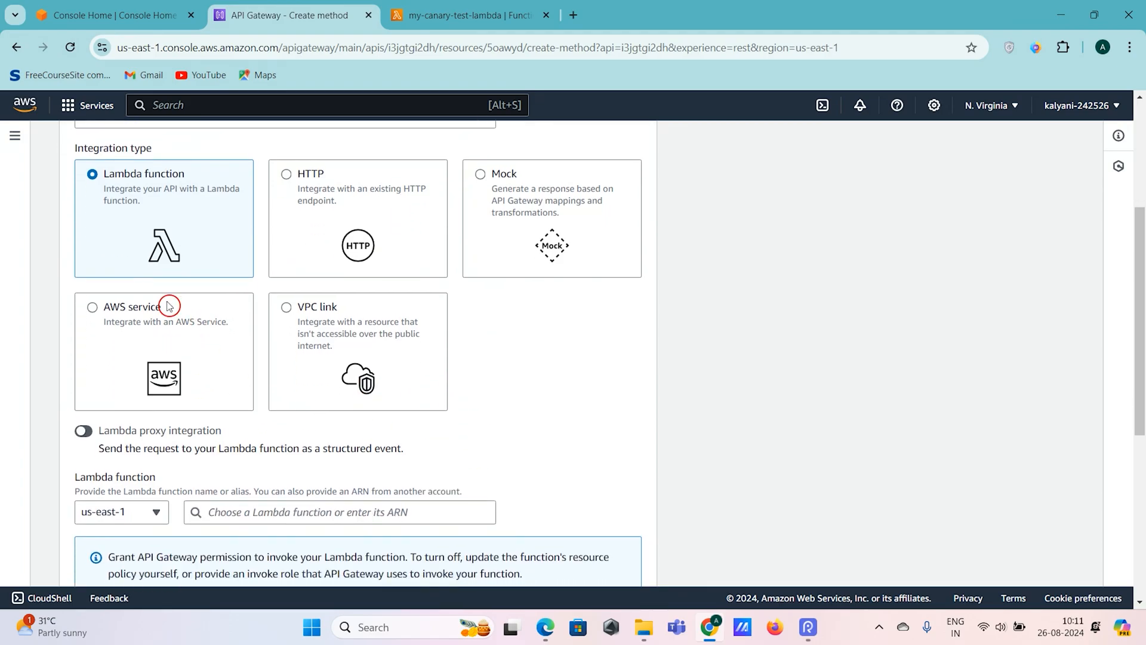
pyautogui.click(142, 201)
pyautogui.scroll(-3, 653, 340)
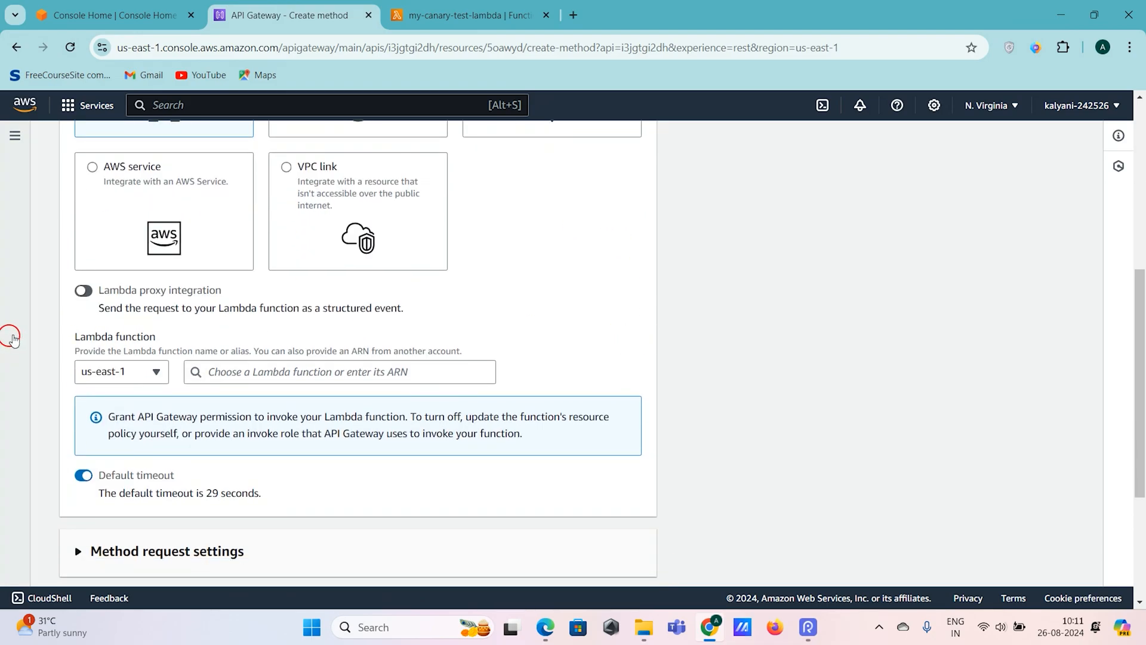
pyautogui.click(83, 291)
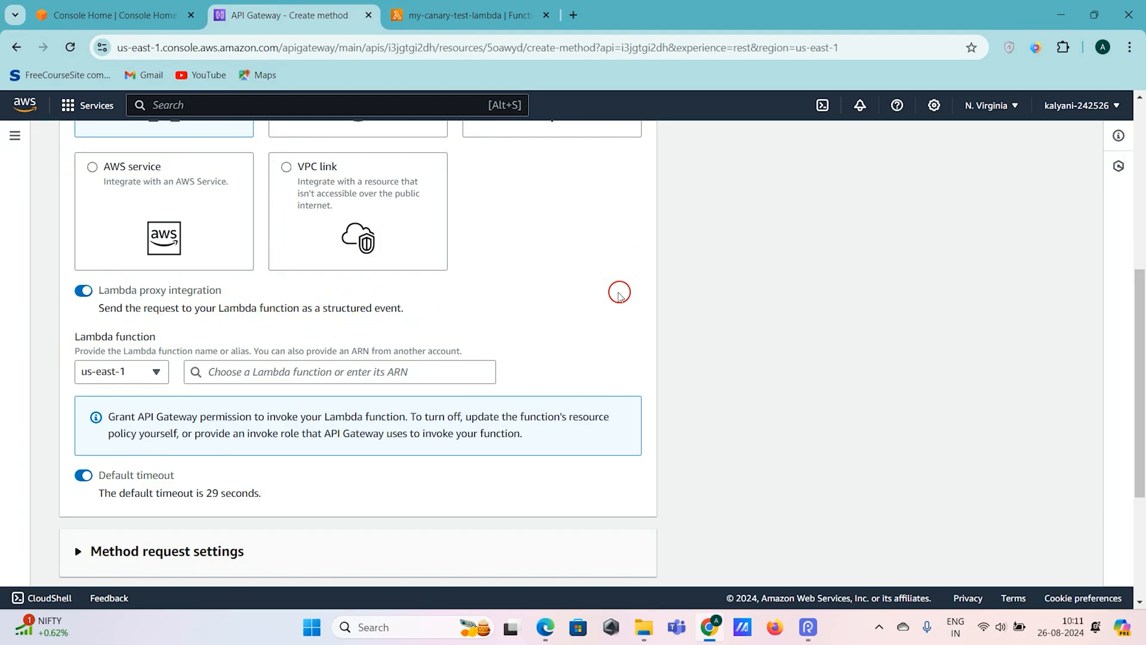
# Choose the my-canary-test-lambda function as the GET method's Lambda integration in us-east-1
pyautogui.scroll(6, 492, 299)
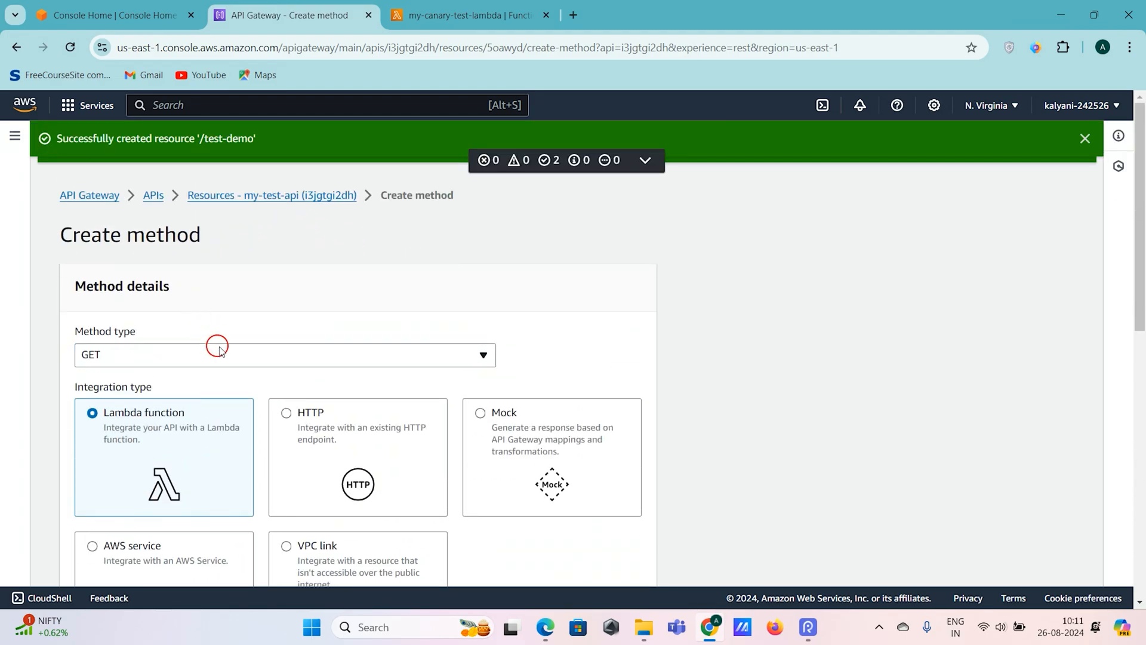
pyautogui.scroll(-8, 275, 326)
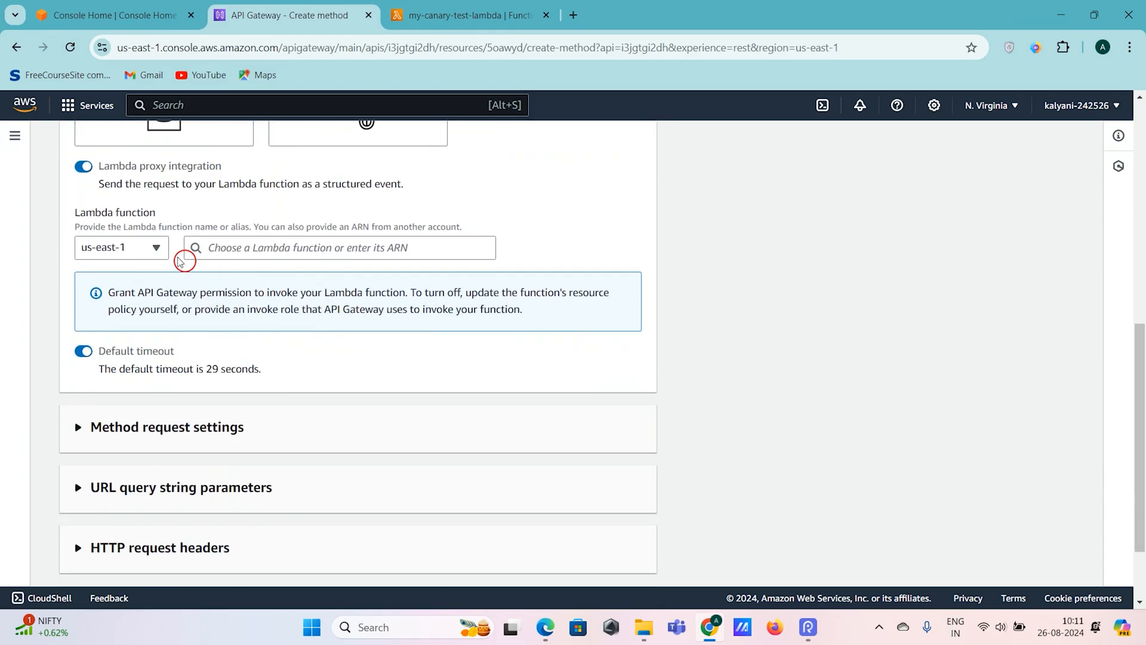
pyautogui.moveTo(73, 212); pyautogui.dragTo(168, 207)
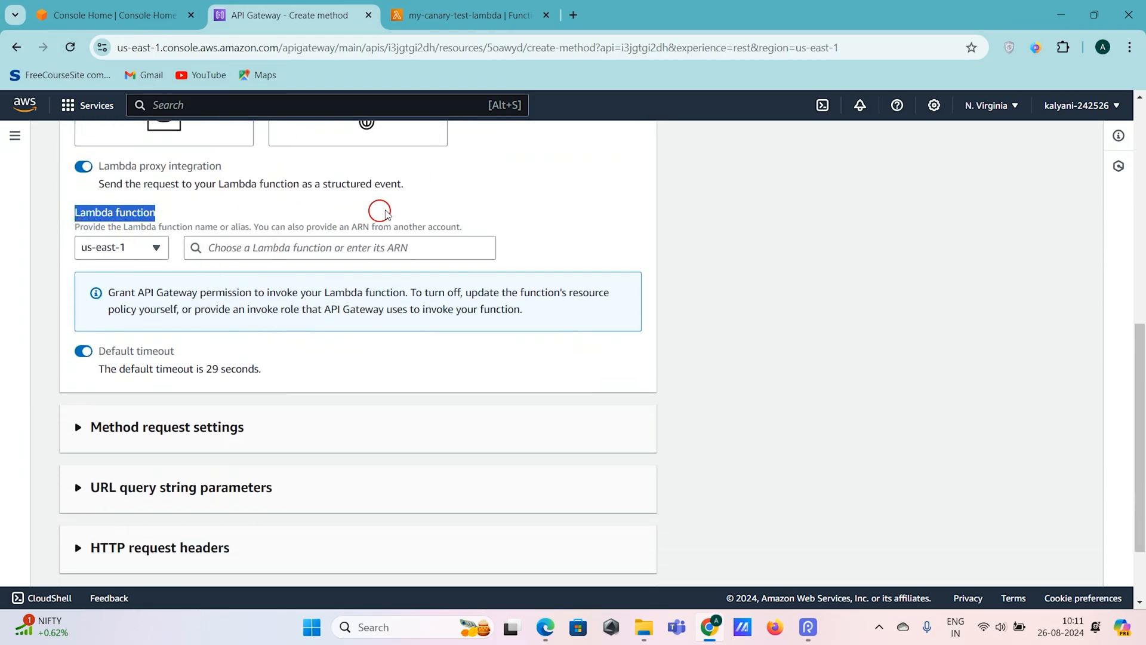
pyautogui.click(386, 213)
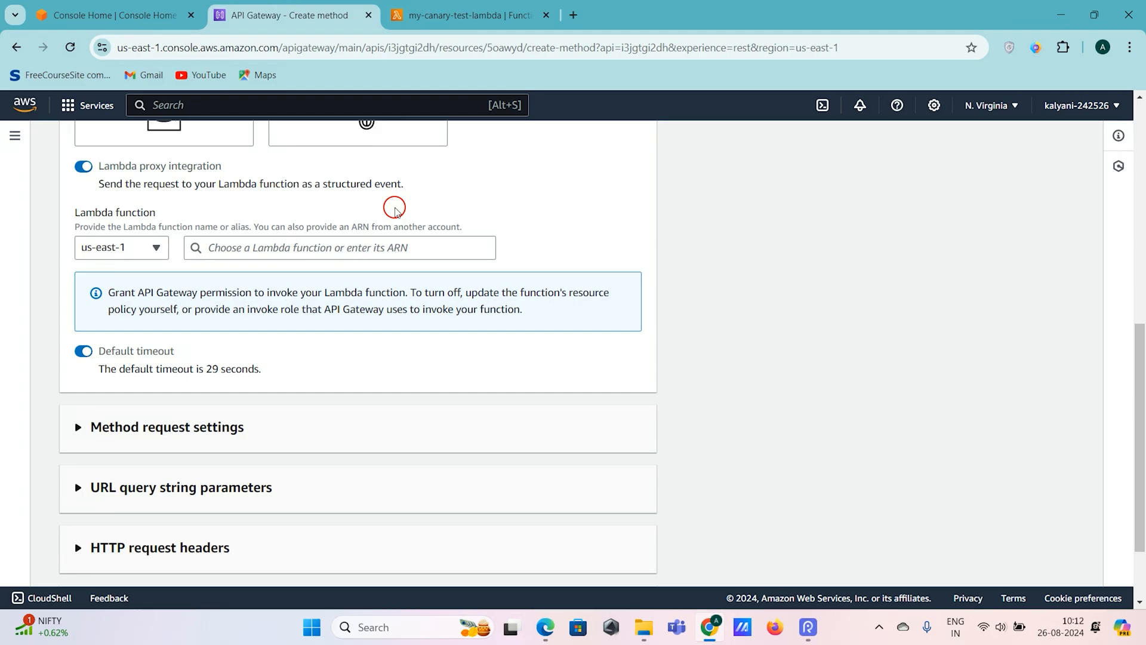
pyautogui.click(396, 247)
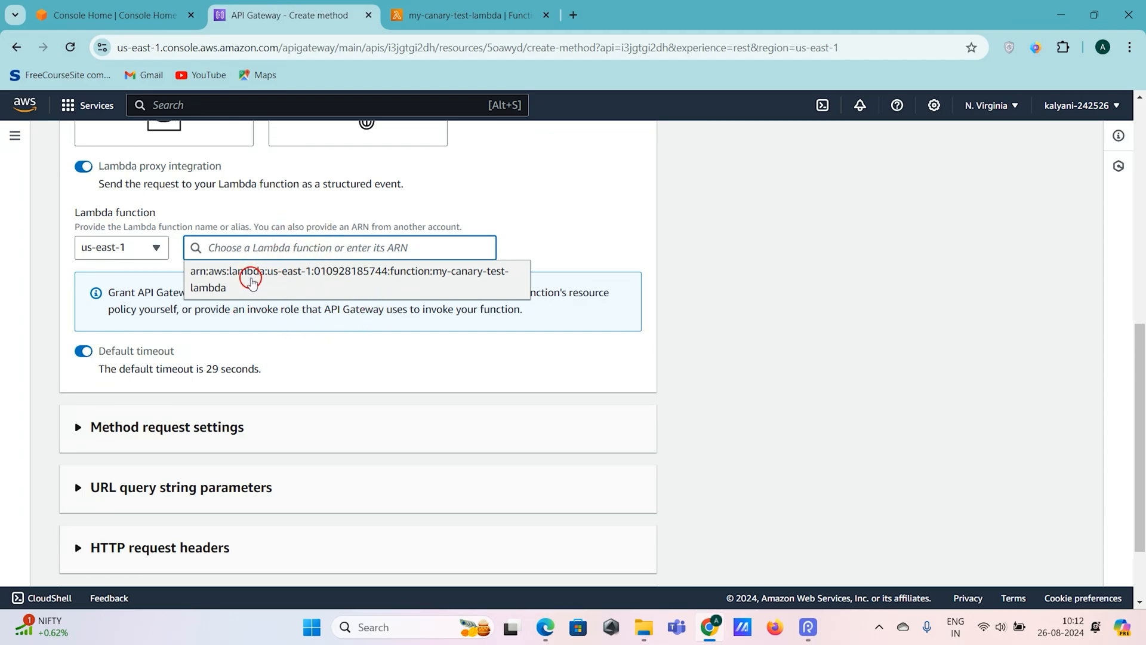
pyautogui.click(251, 281)
pyautogui.click(301, 255)
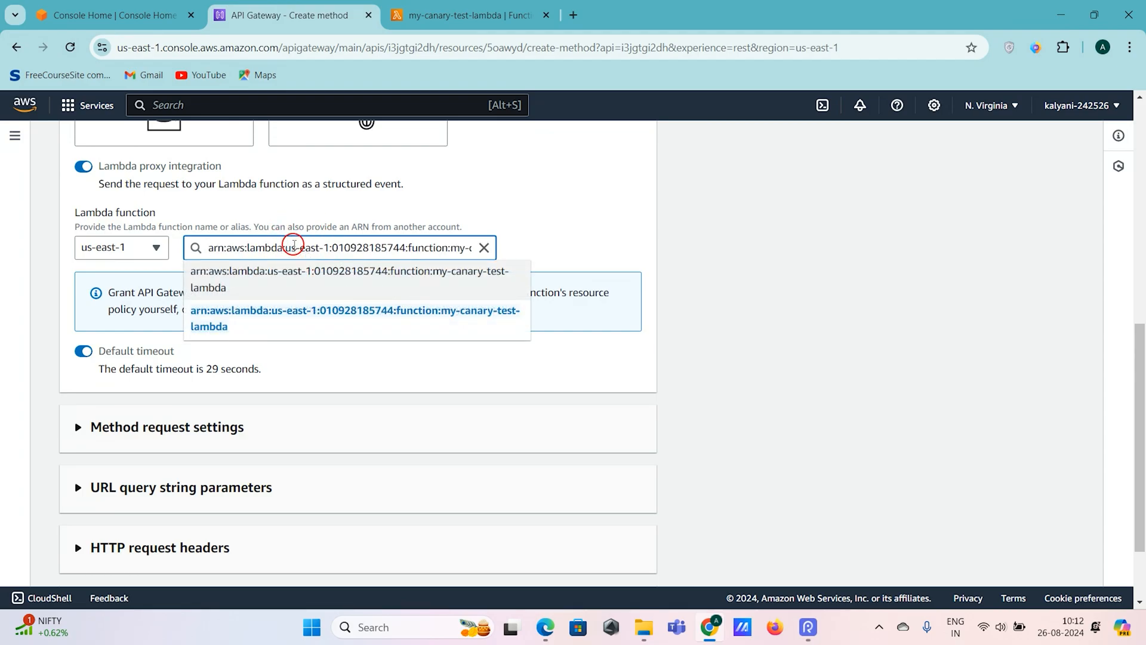
# Append :1 to the my-canary-test-lambda ARN to target version 1, and create the GET method
pyautogui.press('End')
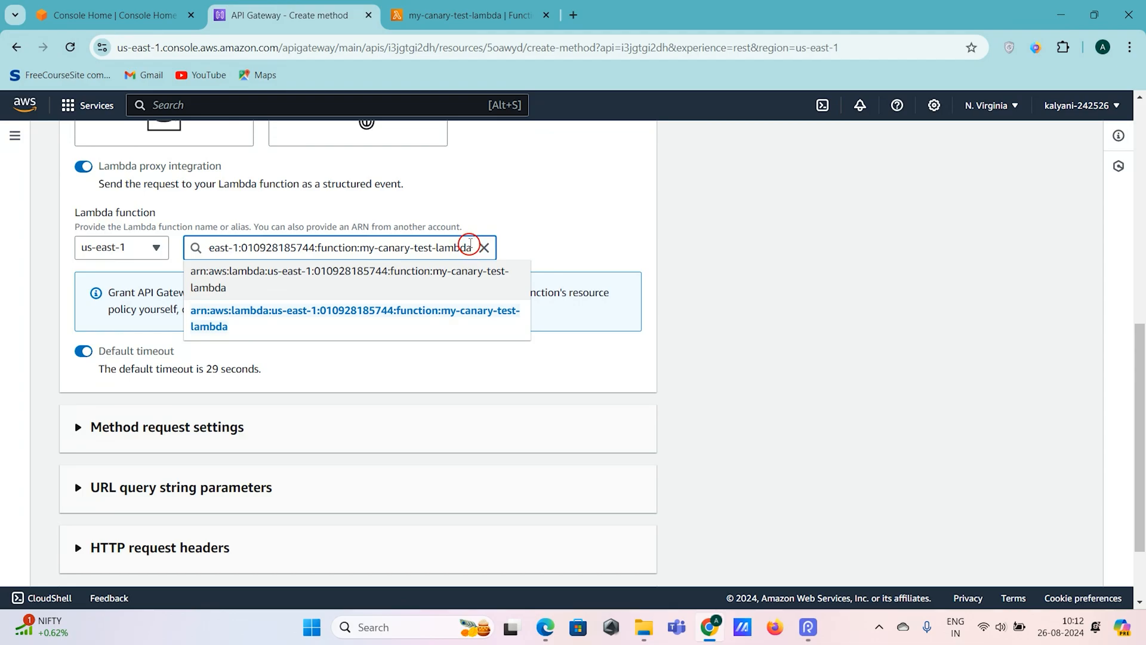
pyautogui.click(470, 243)
pyautogui.write(':')
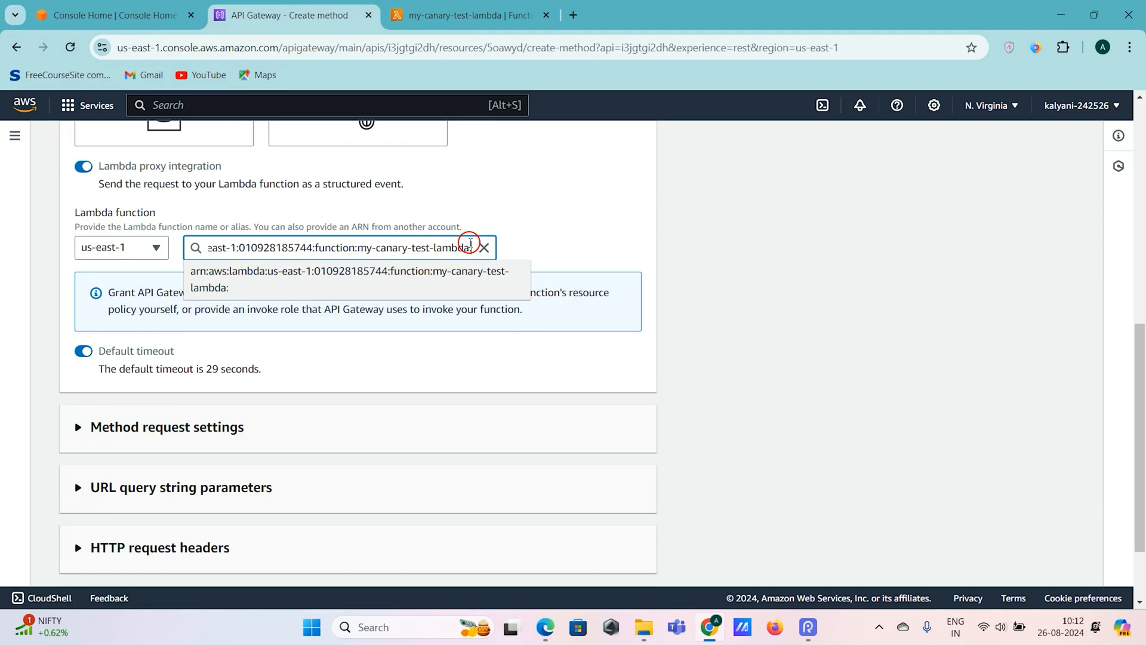
pyautogui.write('1')
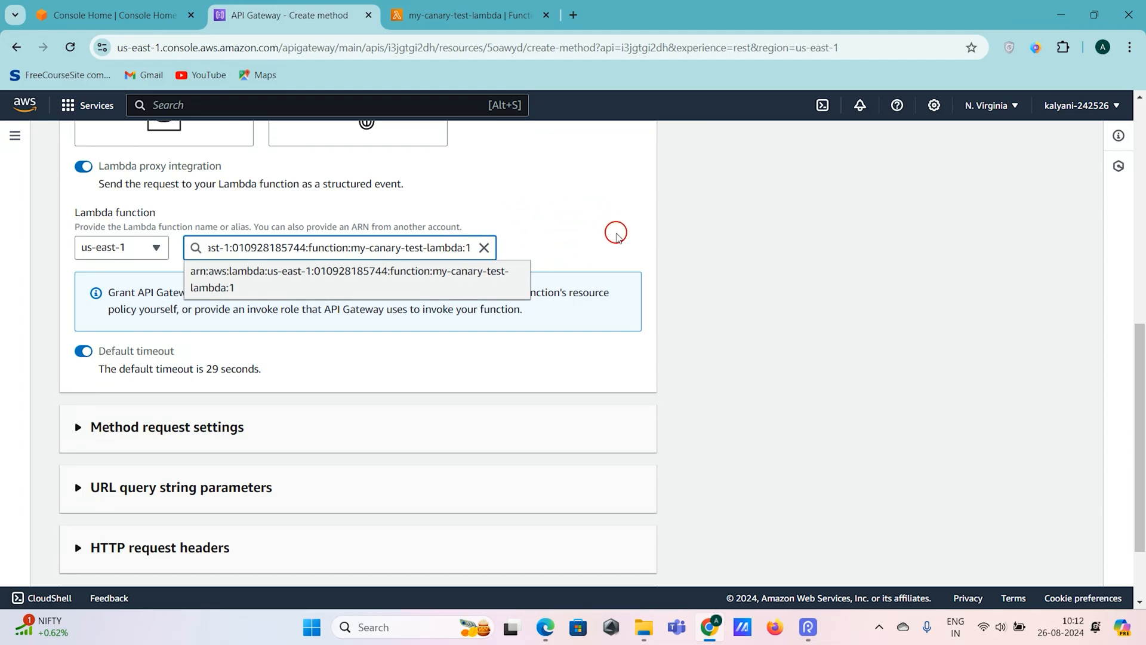
pyautogui.click(467, 243)
pyautogui.moveTo(466, 243); pyautogui.dragTo(478, 241)
pyautogui.click(585, 225)
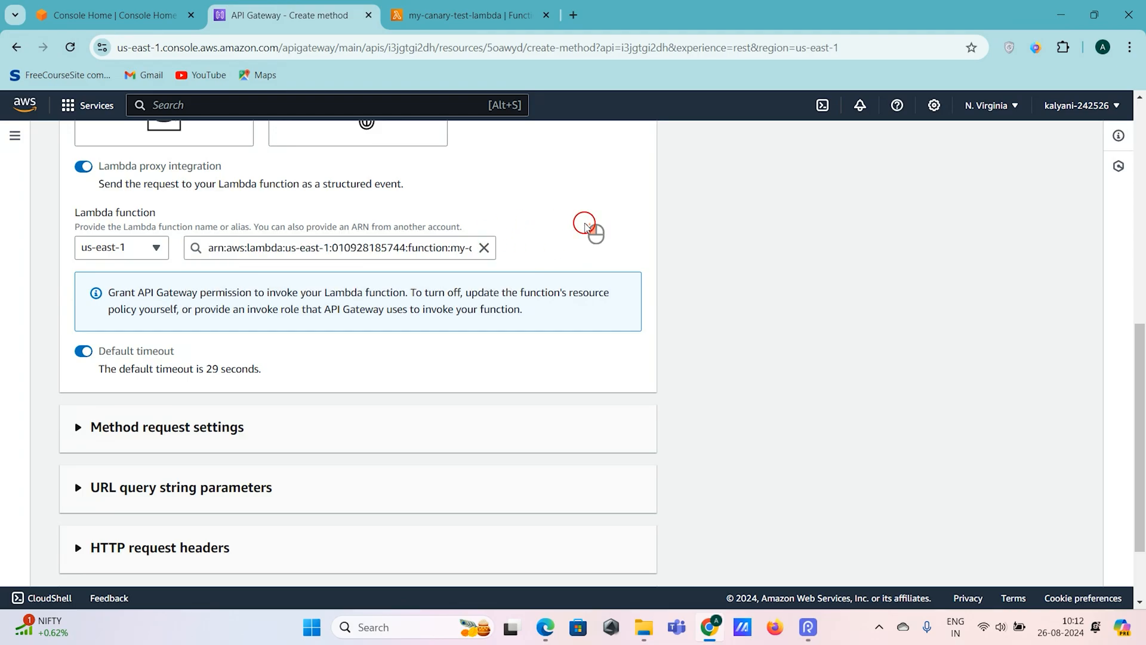
pyautogui.scroll(-2, 456, 352)
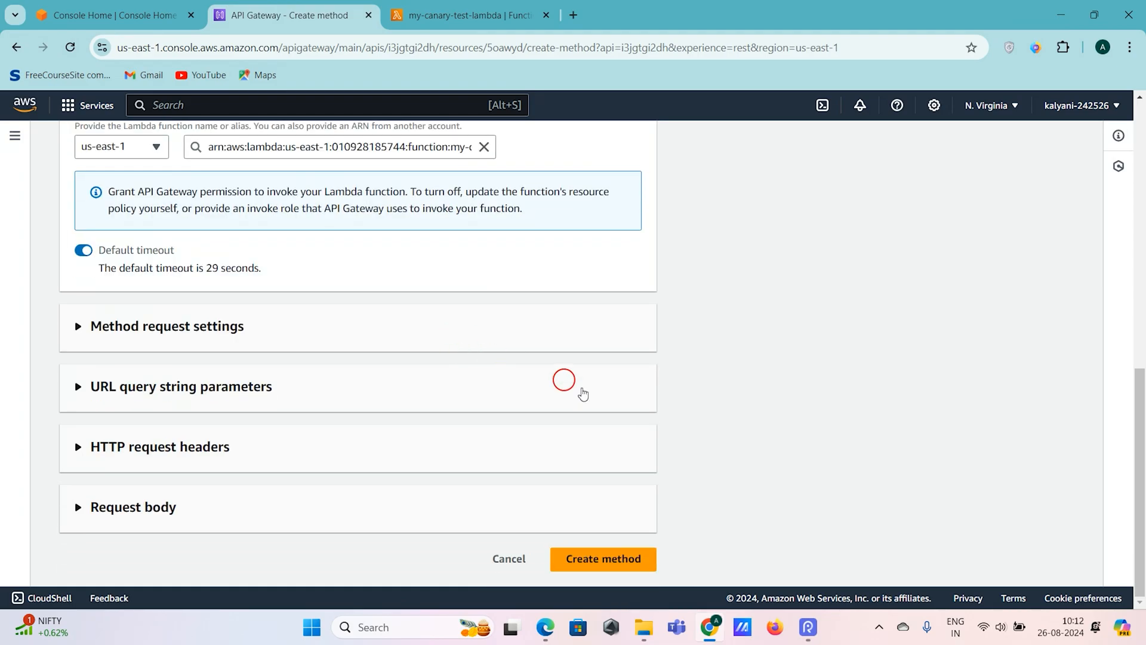
pyautogui.click(597, 556)
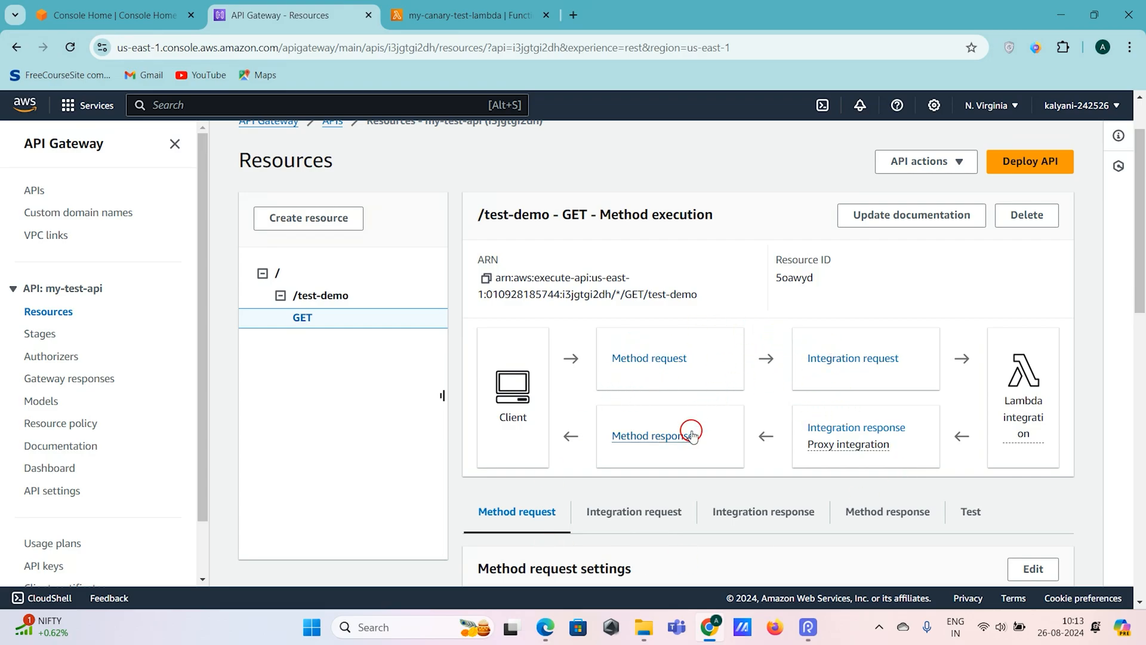
# Check which Lambda function and version the GET method's Lambda integration points to
pyautogui.click(1027, 446)
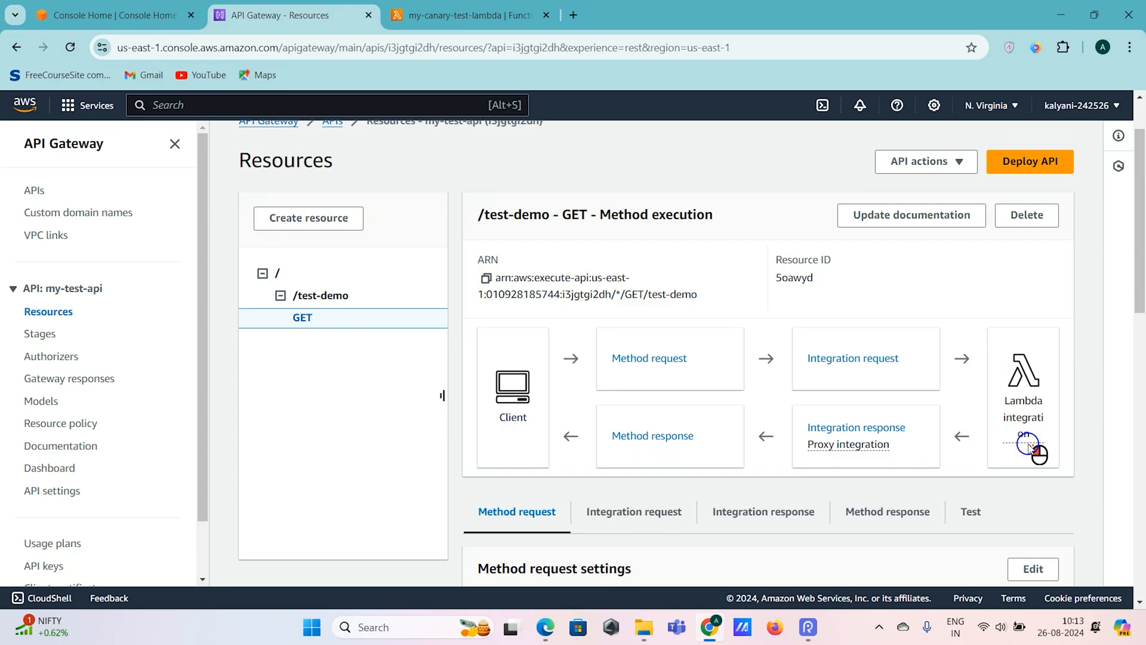
pyautogui.click(1024, 437)
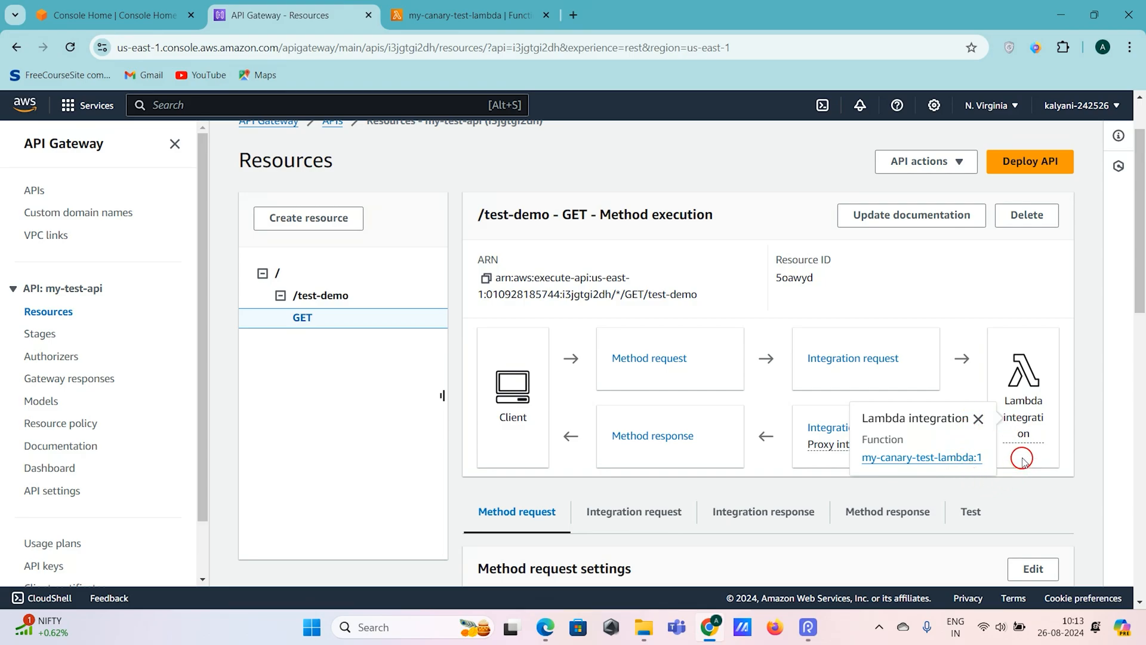
pyautogui.click(457, 338)
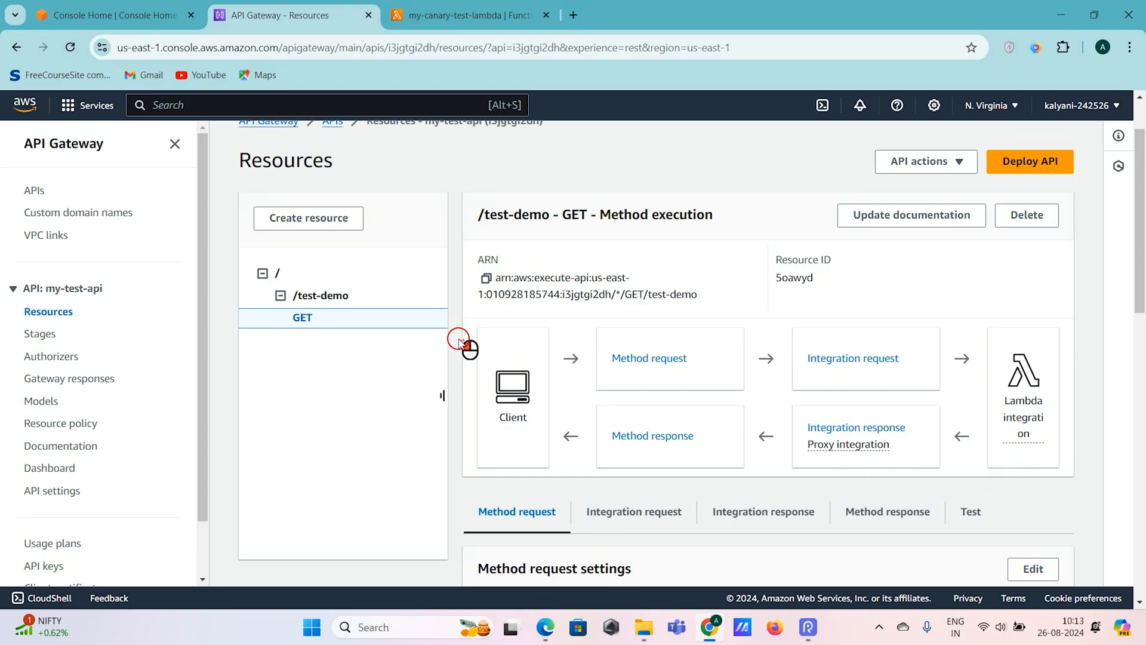
# Run a test call of the /test-demo GET method without query strings or headers and examine the response body
pyautogui.scroll(-2, 899, 421)
pyautogui.scroll(-1, 897, 411)
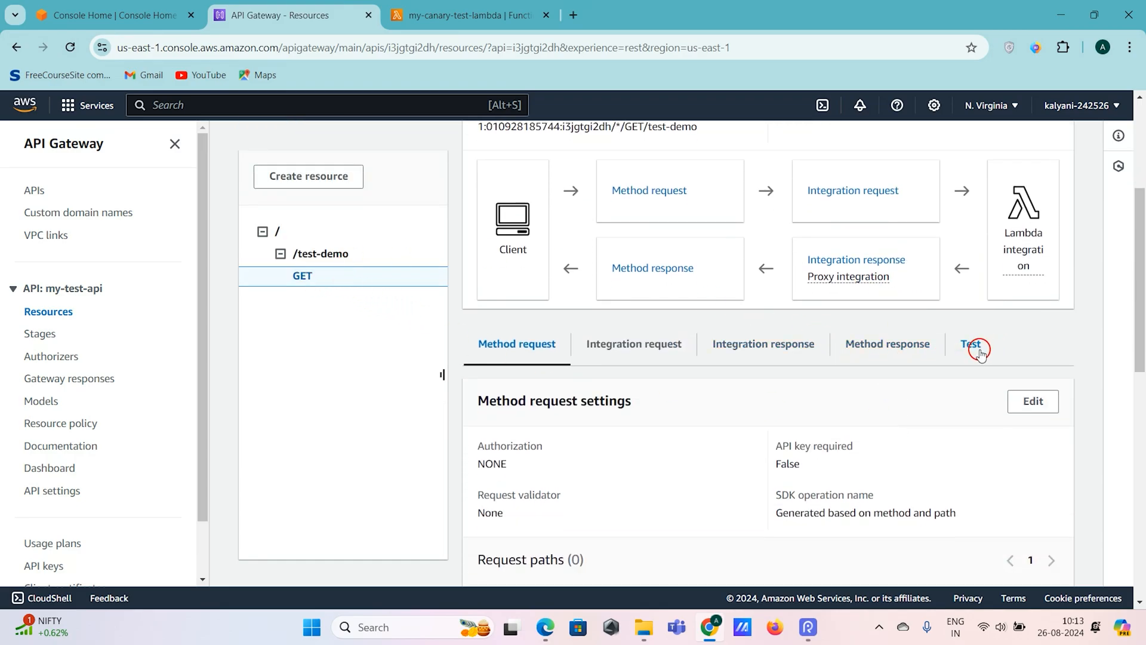
pyautogui.click(976, 353)
pyautogui.scroll(-2, 1005, 312)
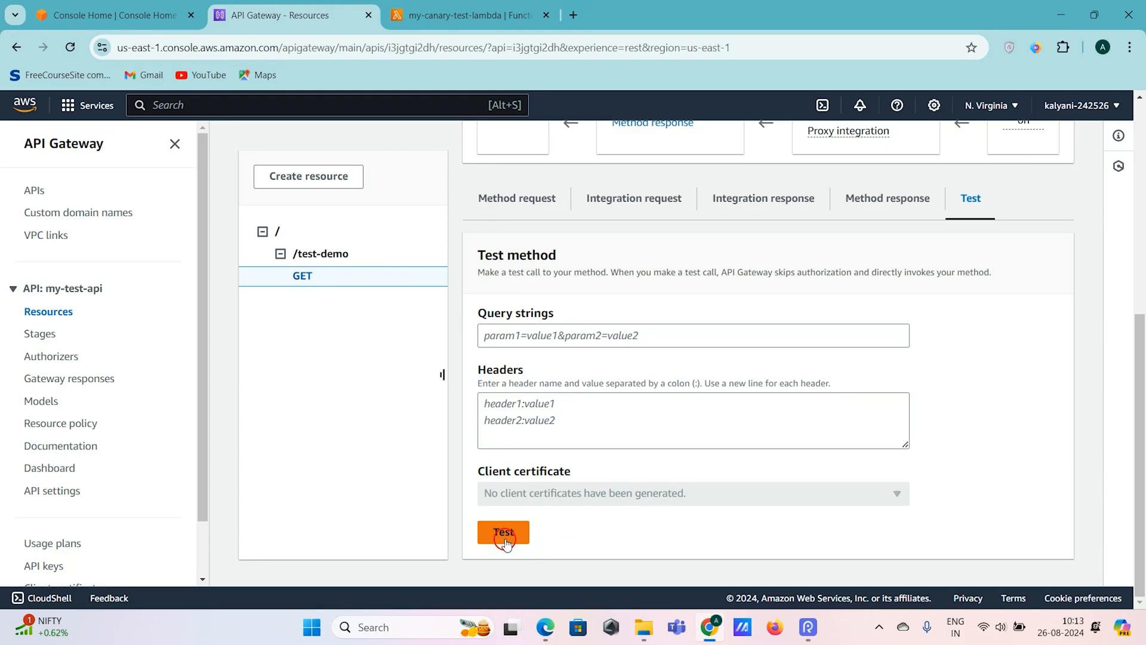
pyautogui.click(497, 536)
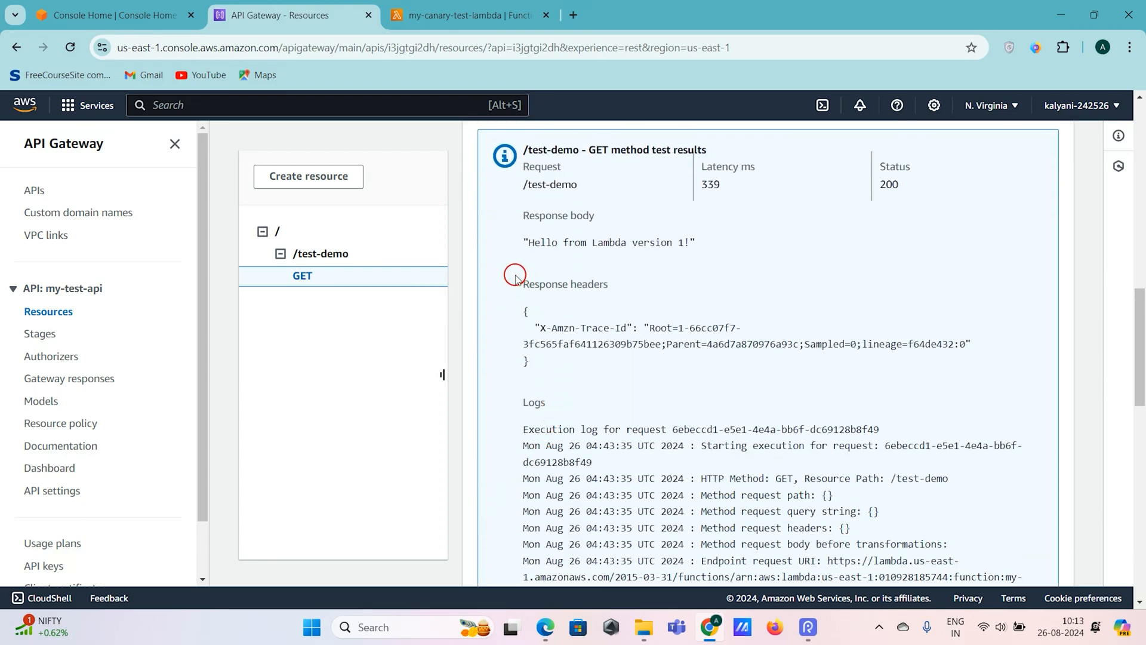
pyautogui.moveTo(519, 241)
pyautogui.mouseDown()
pyautogui.moveTo(768, 225)
pyautogui.moveTo(744, 256)
pyautogui.moveTo(529, 247)
pyautogui.mouseUp()
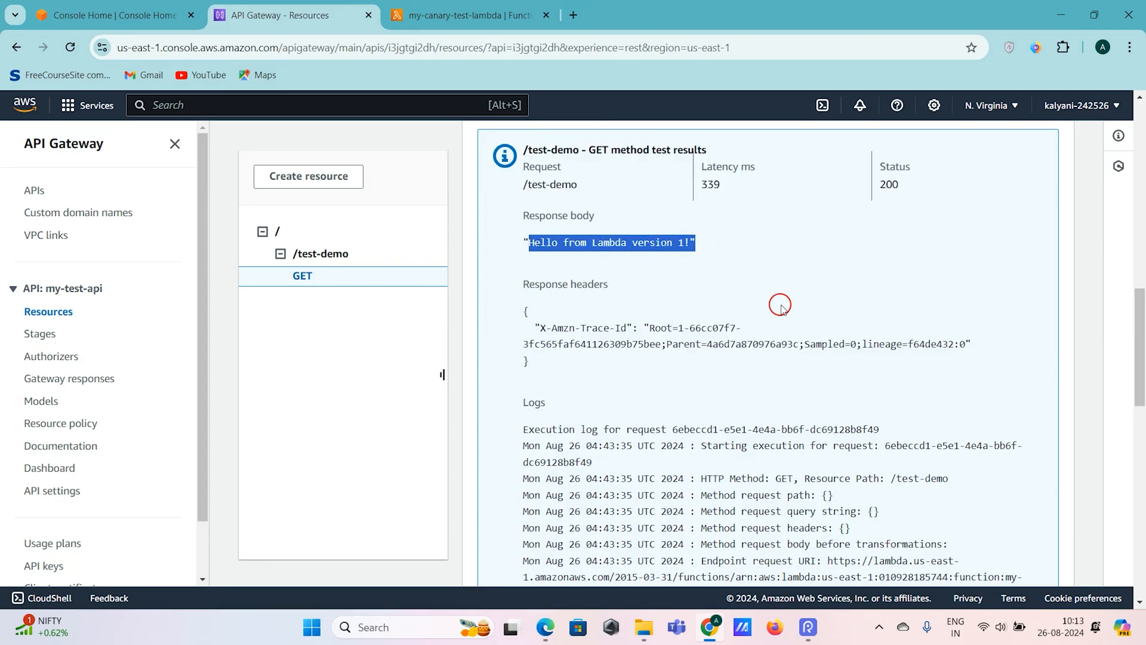
# Deploy the API to a new stage named canary
pyautogui.scroll(6, 780, 305)
pyautogui.scroll(-8, 780, 305)
pyautogui.scroll(6, 780, 305)
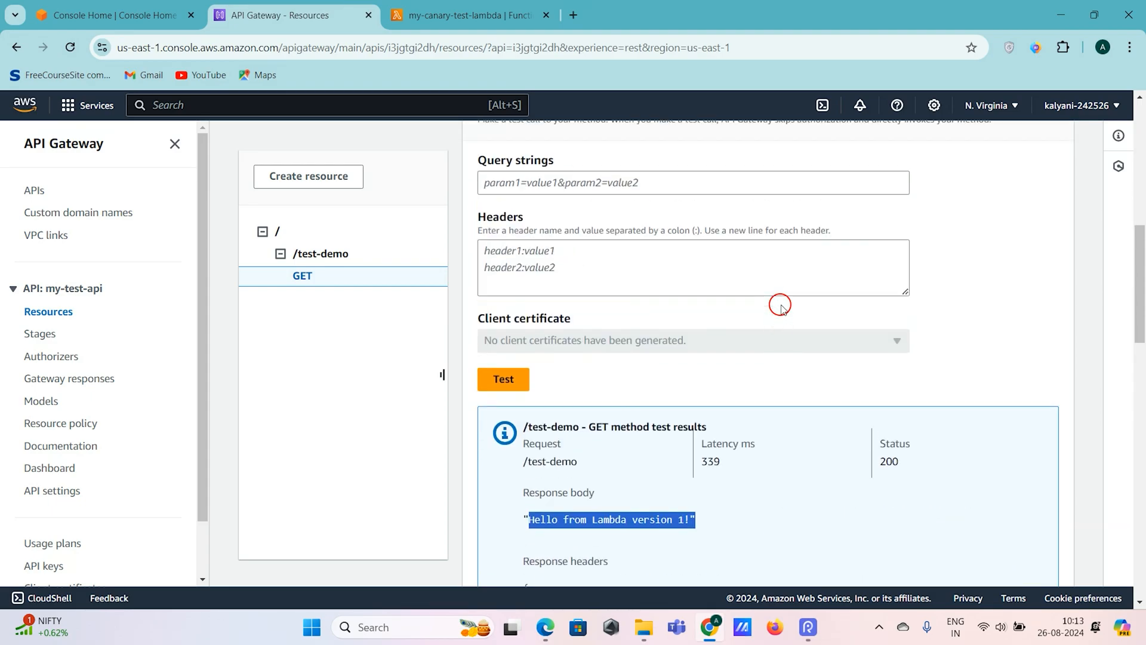
pyautogui.scroll(5, 780, 305)
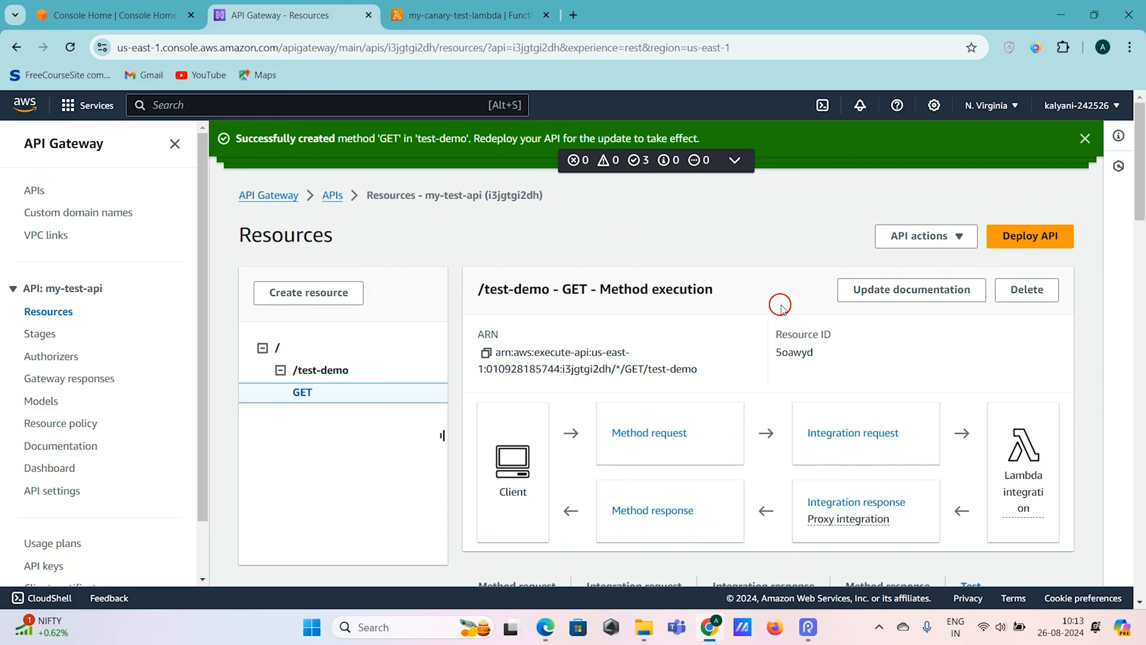
pyautogui.click(1034, 245)
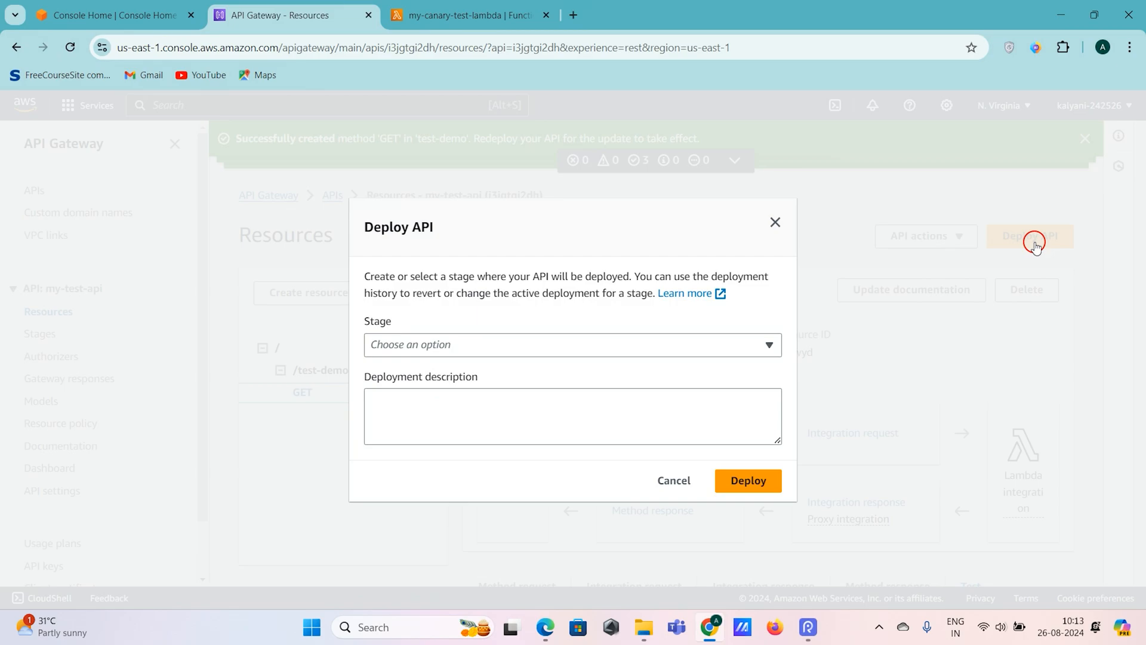
pyautogui.click(498, 346)
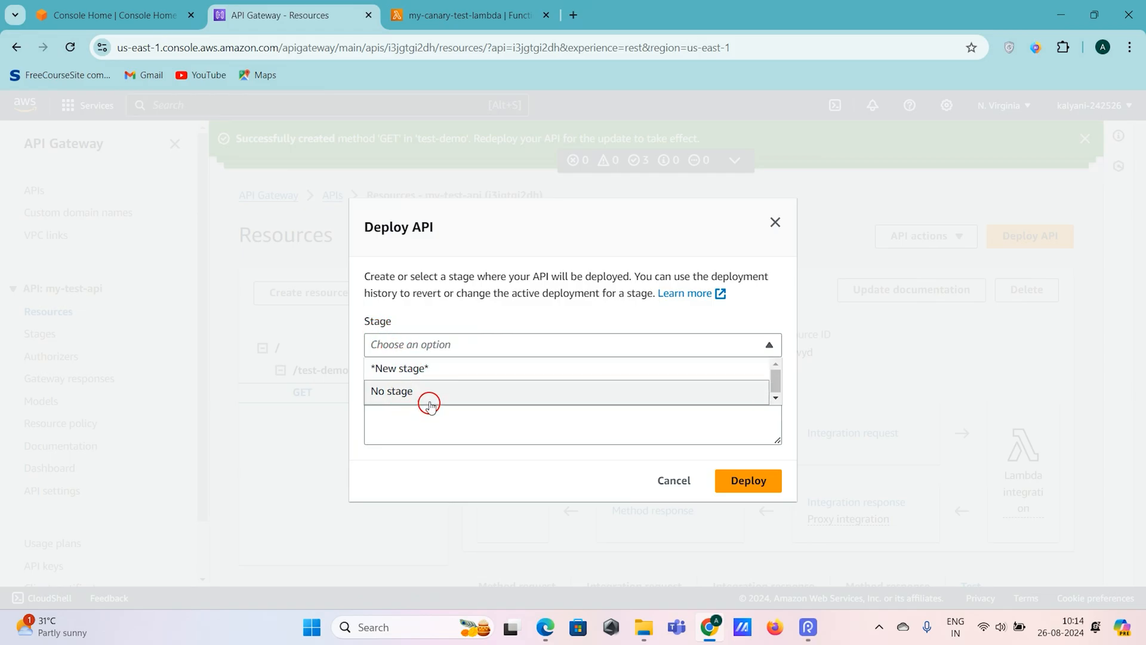
pyautogui.click(434, 375)
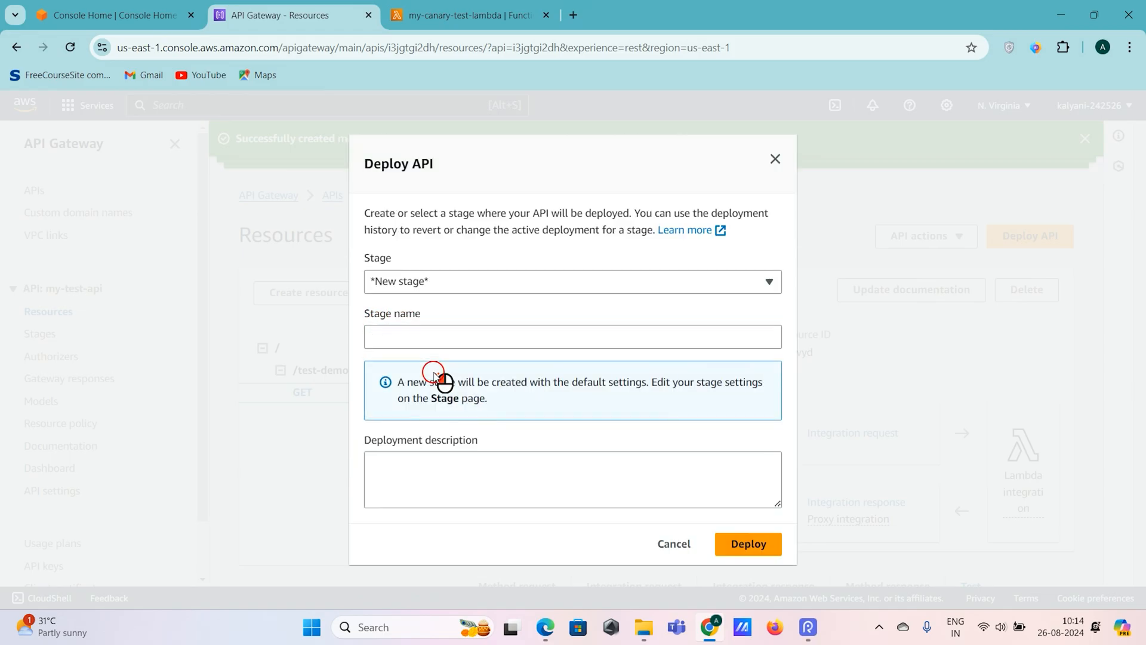
pyautogui.click(399, 280)
pyautogui.click(418, 397)
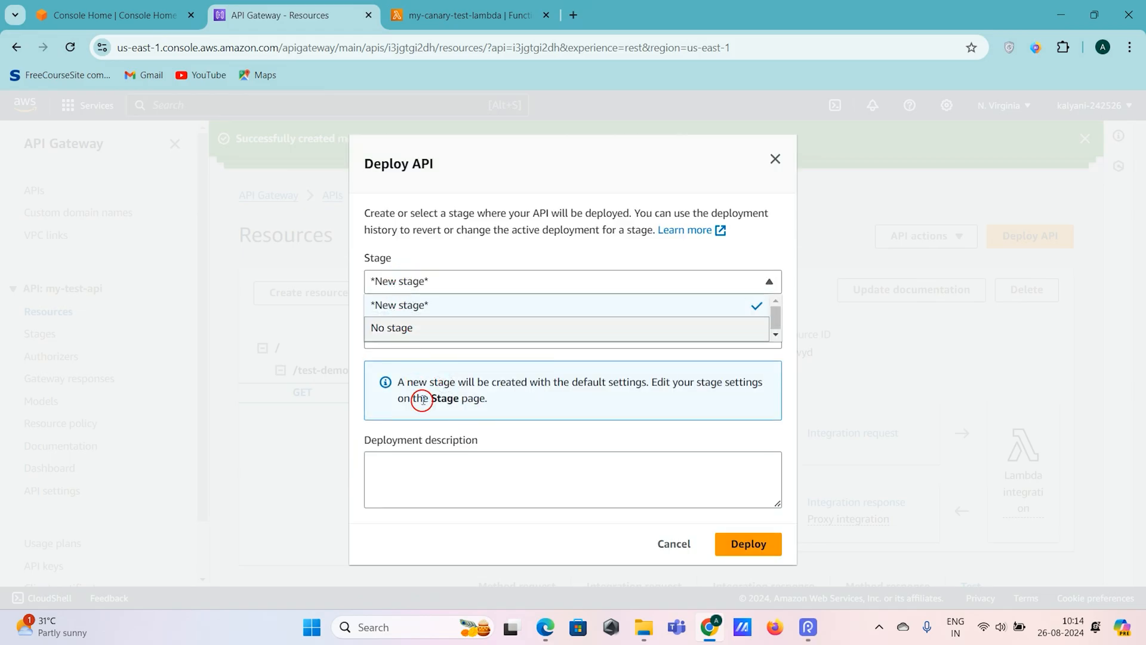
pyautogui.click(403, 336)
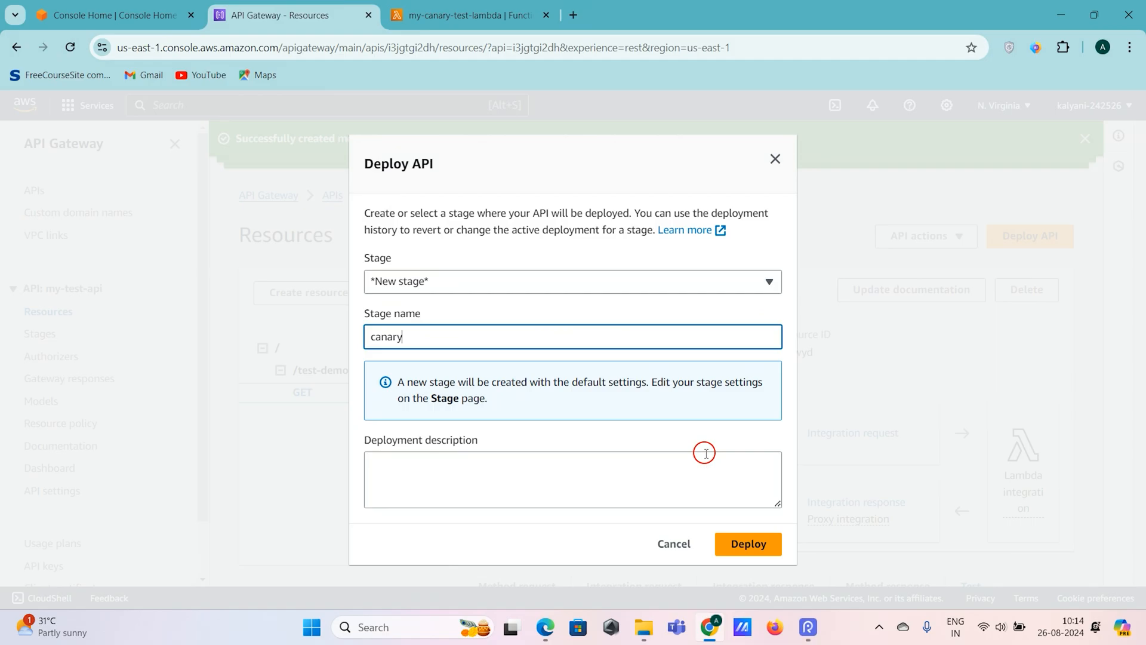
pyautogui.click(750, 543)
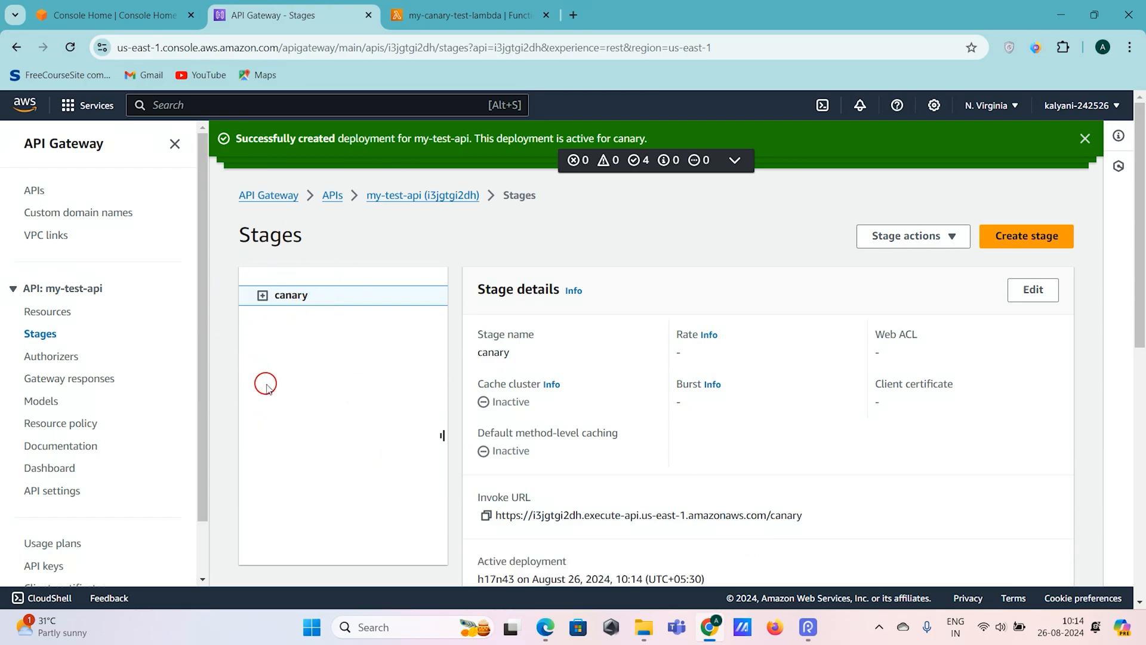
# Copy the canary stage's invoke URL
pyautogui.scroll(-1, 548, 391)
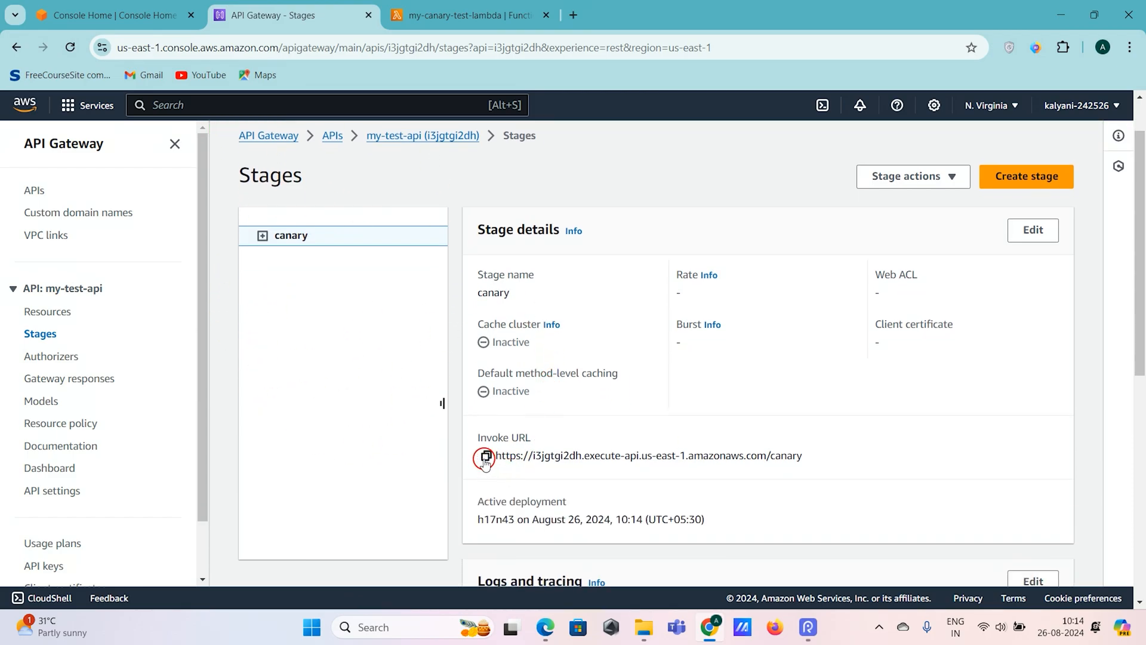
pyautogui.click(486, 455)
pyautogui.scroll(-3, 797, 453)
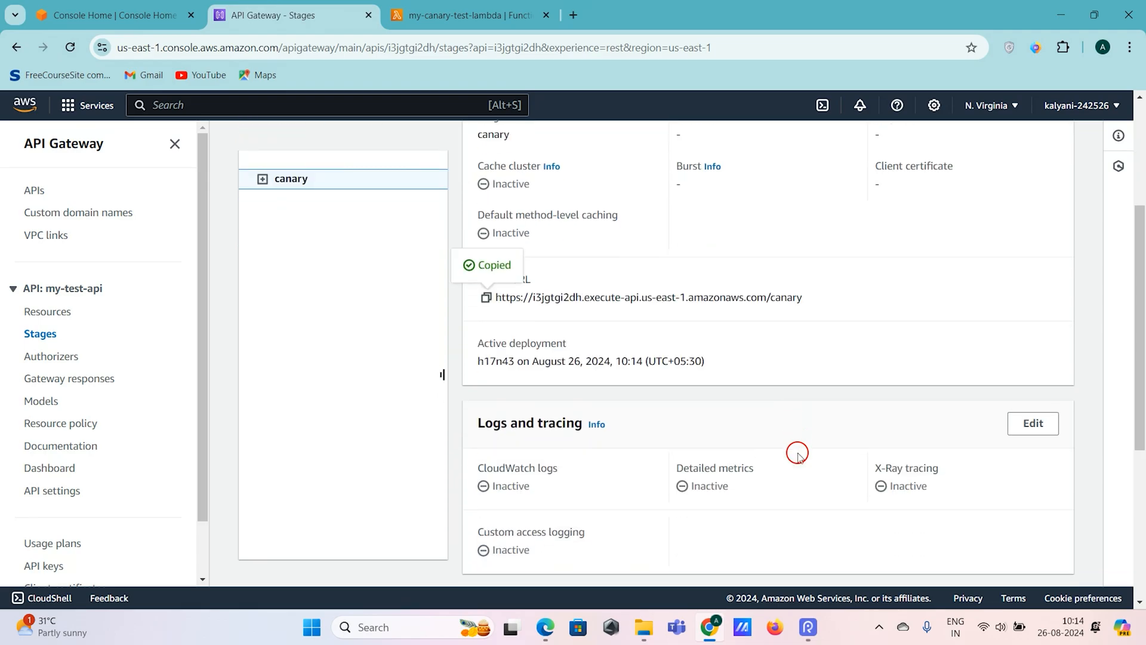
# Expand the canary stage down to the /test-demo GET method and copy that method's invoke URL
pyautogui.scroll(3, 795, 452)
pyautogui.click(262, 223)
pyautogui.click(280, 246)
pyautogui.click(330, 269)
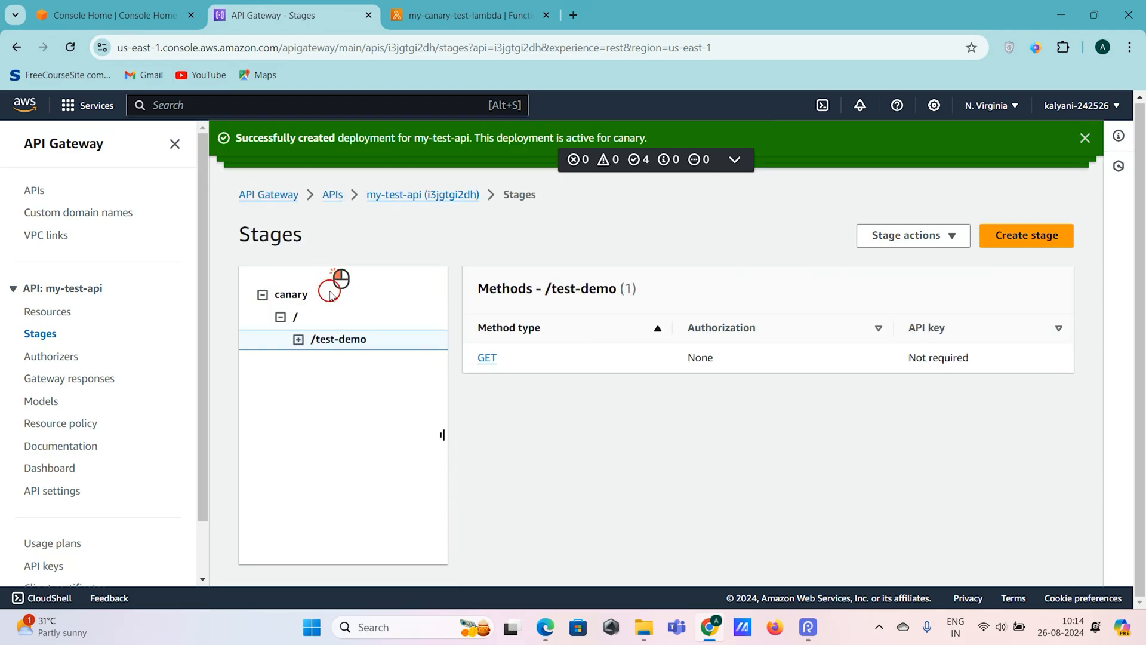
pyautogui.click(487, 357)
pyautogui.moveTo(857, 437); pyautogui.dragTo(496, 441)
pyautogui.click(486, 440)
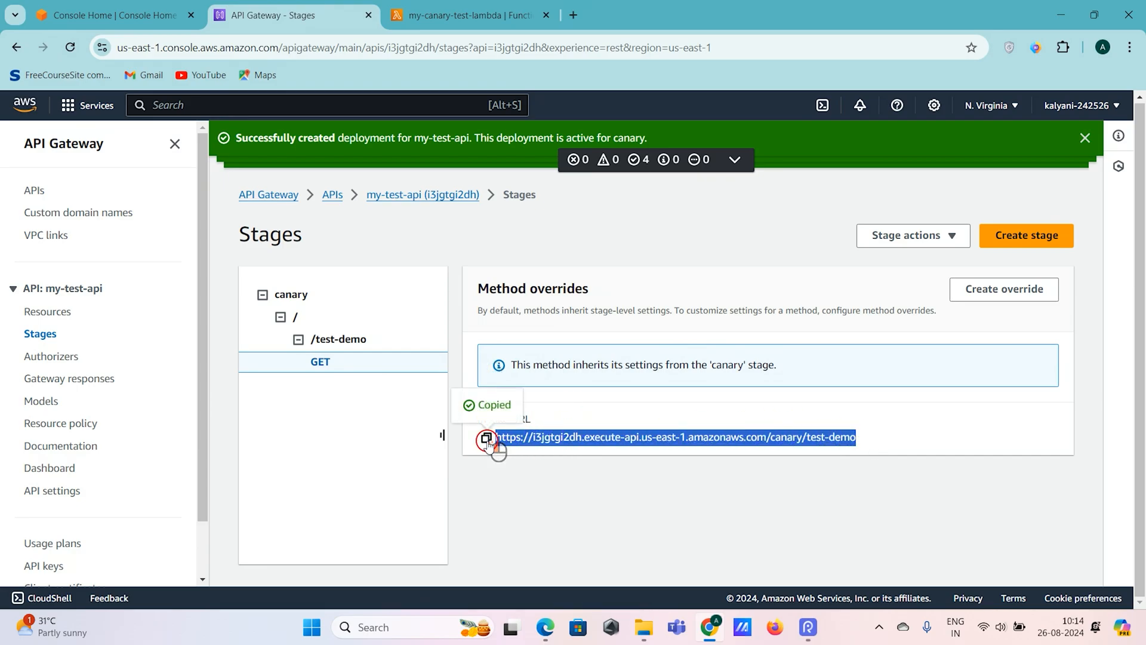
# Open the copied /canary/test-demo invoke URL in a new browser tab
pyautogui.click(574, 15)
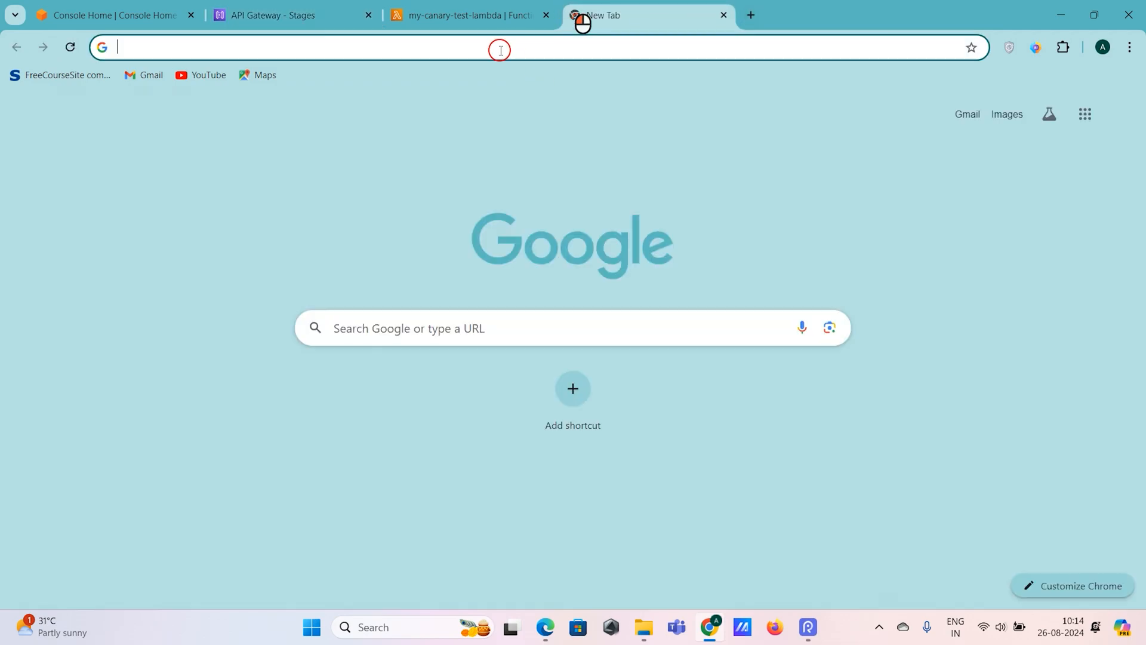
pyautogui.click(500, 50)
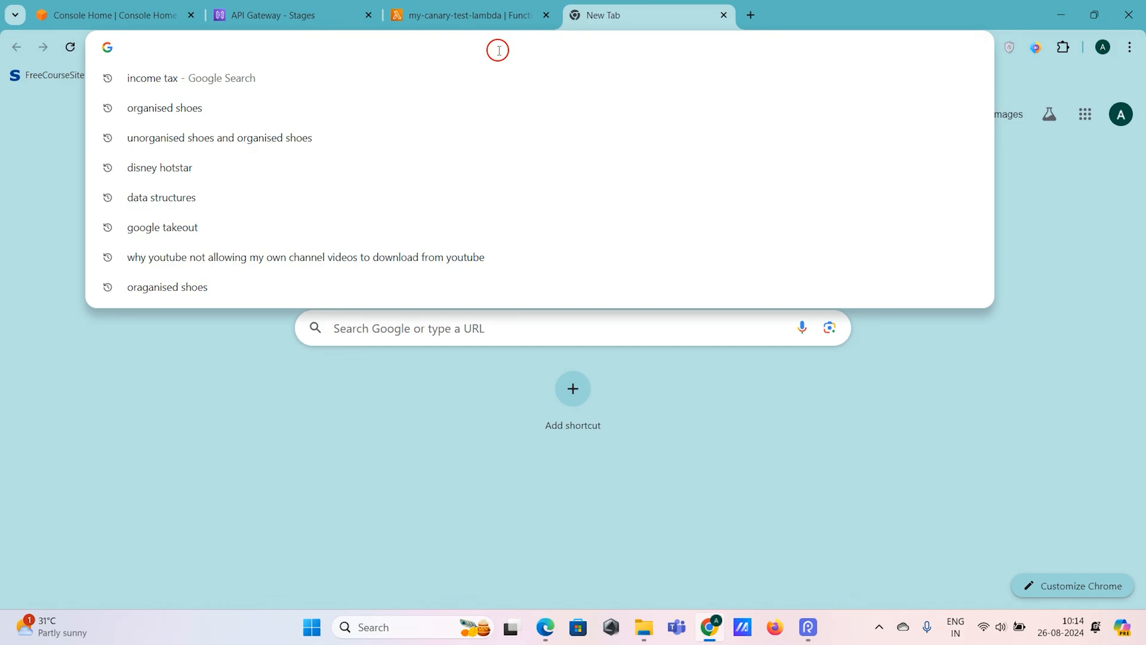
pyautogui.hotkey('ctrl', 'v')
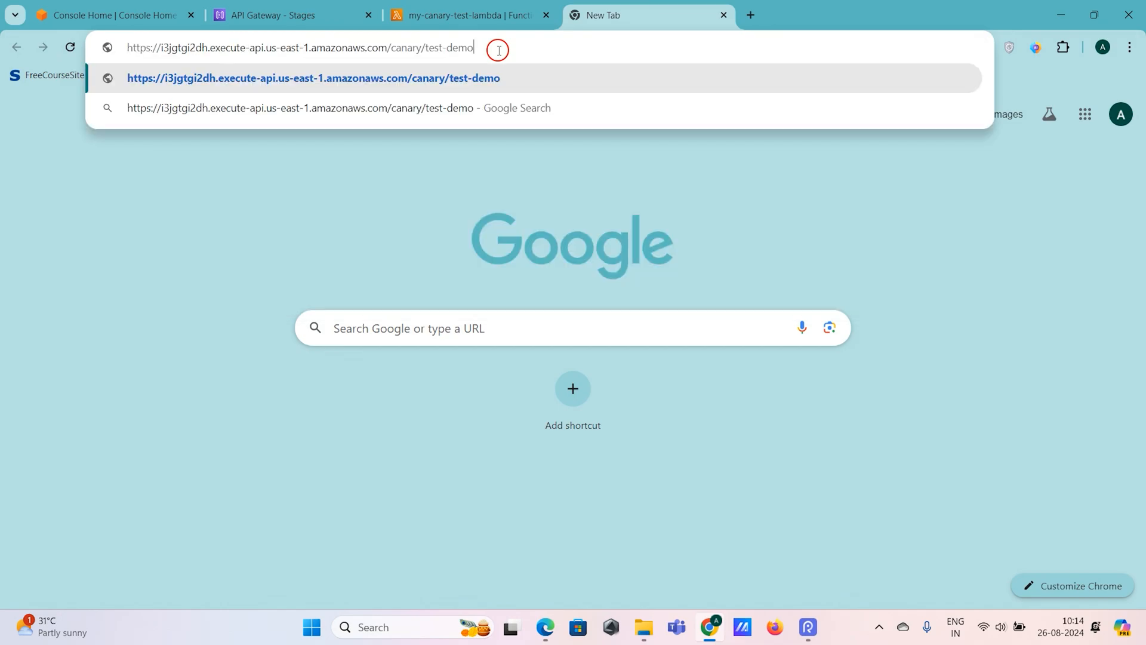
pyautogui.press('Return')
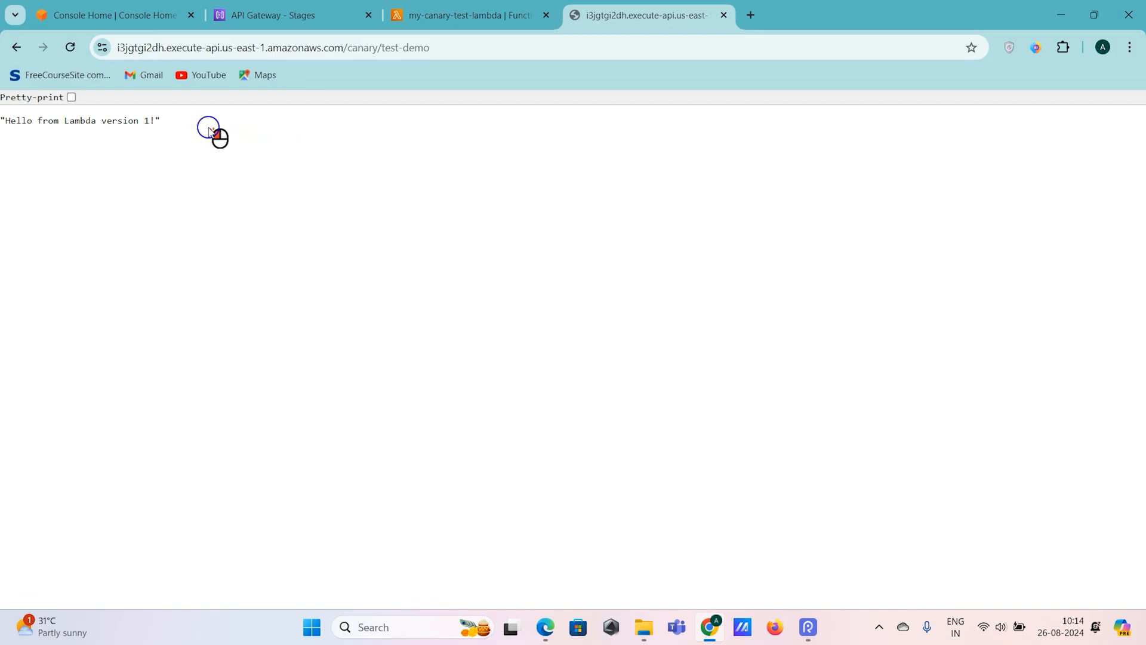
# Check the message returned by the /canary/test-demo URL, and return to the API Gateway stages page
pyautogui.moveTo(209, 129); pyautogui.dragTo(2, 132)
pyautogui.click(353, 178)
pyautogui.moveTo(189, 135); pyautogui.dragTo(2, 126)
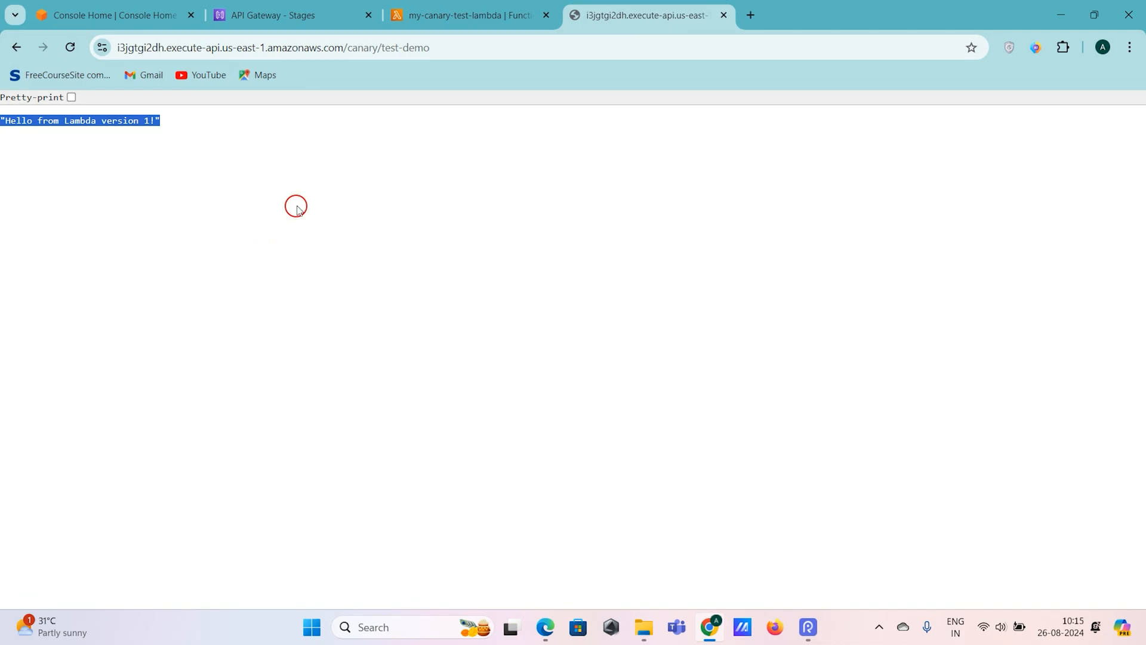
pyautogui.click(294, 14)
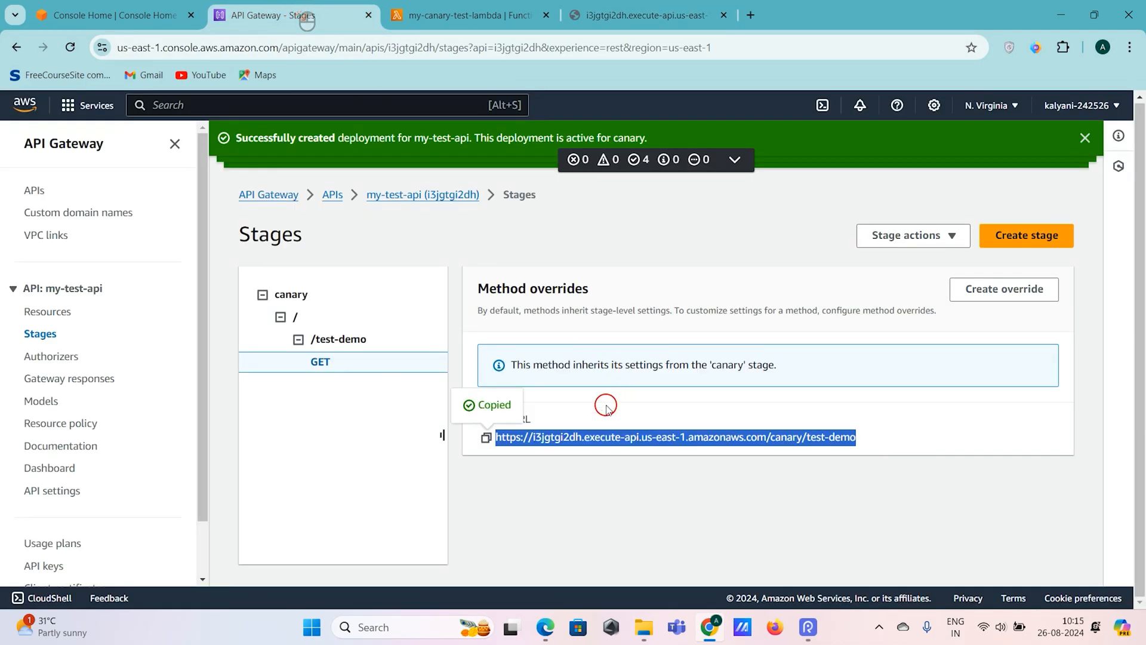
pyautogui.click(569, 489)
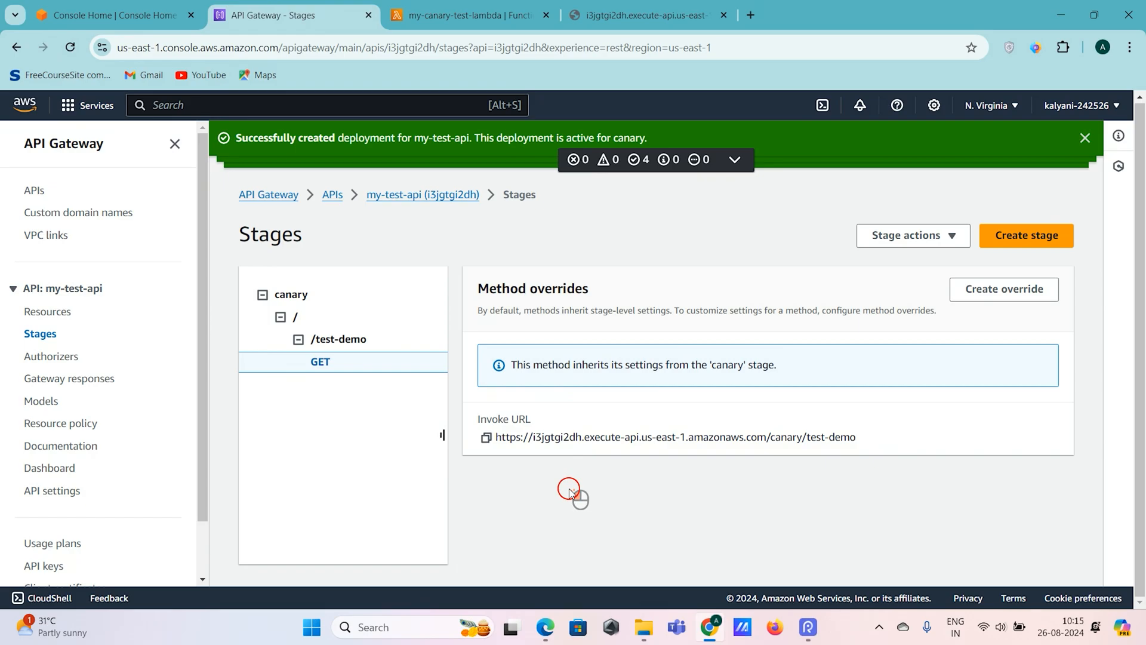
# Open version 2 of my-canary-test-lambda and display its lambda_function code
pyautogui.click(459, 9)
pyautogui.click(118, 516)
pyautogui.scroll(-1, 308, 475)
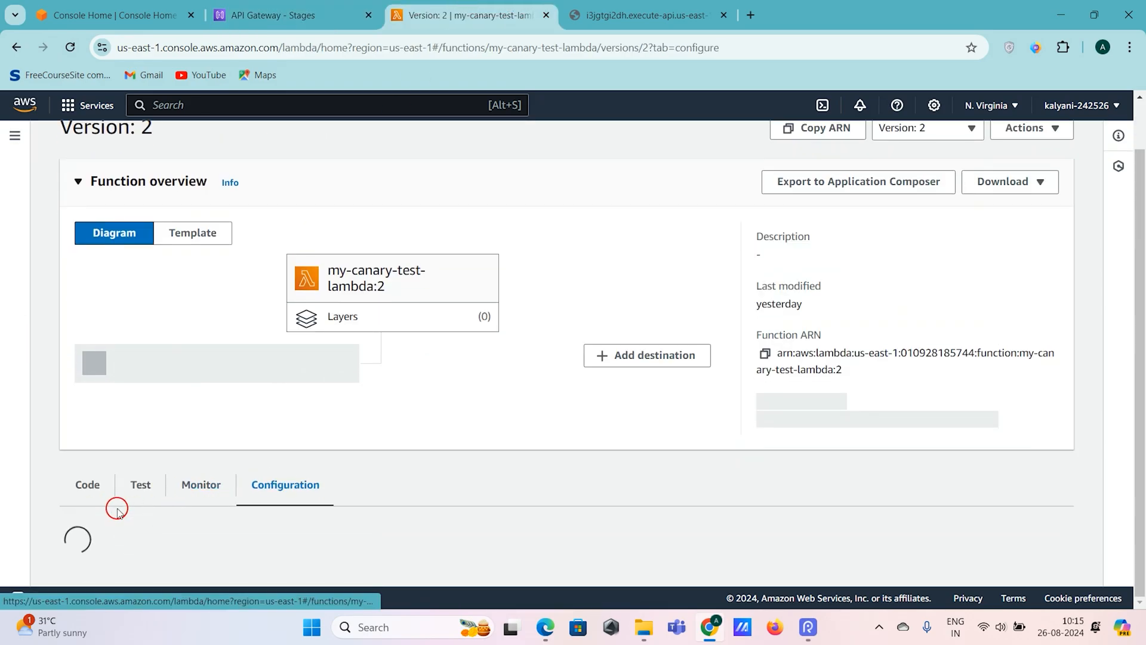
pyautogui.click(136, 476)
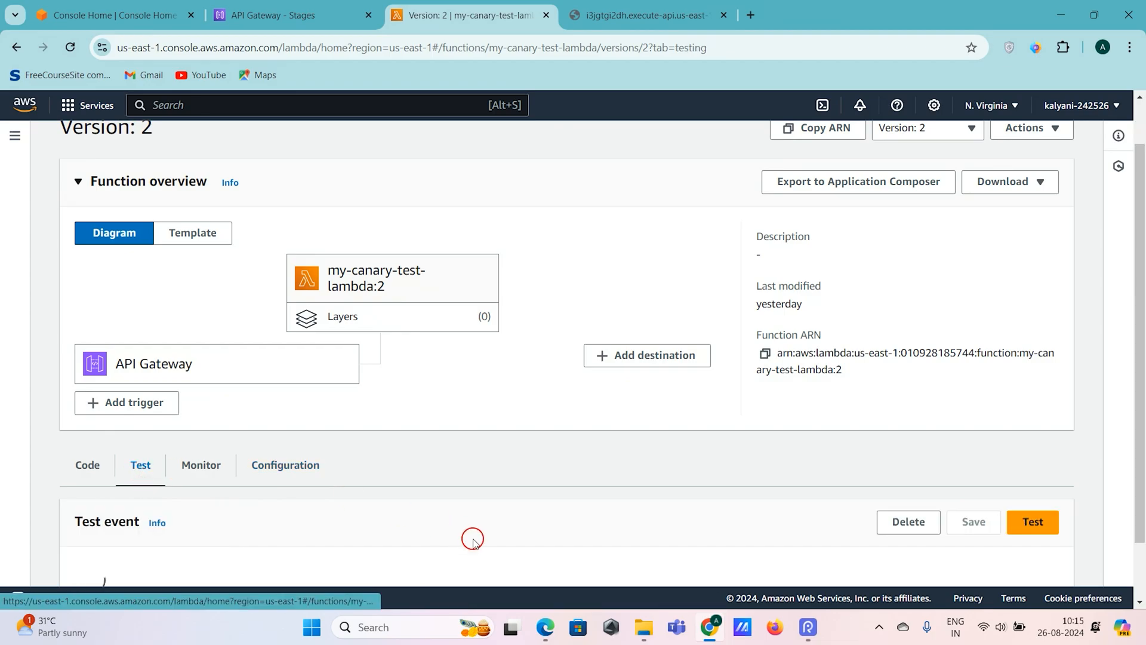
pyautogui.scroll(-3, 473, 537)
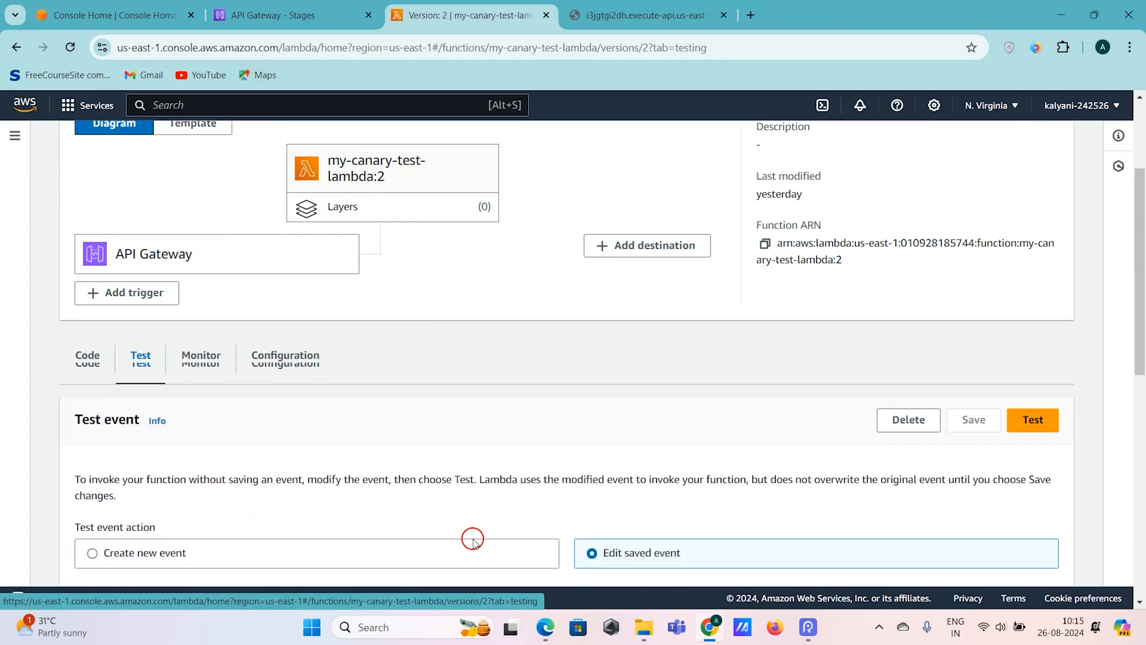
pyautogui.click(99, 284)
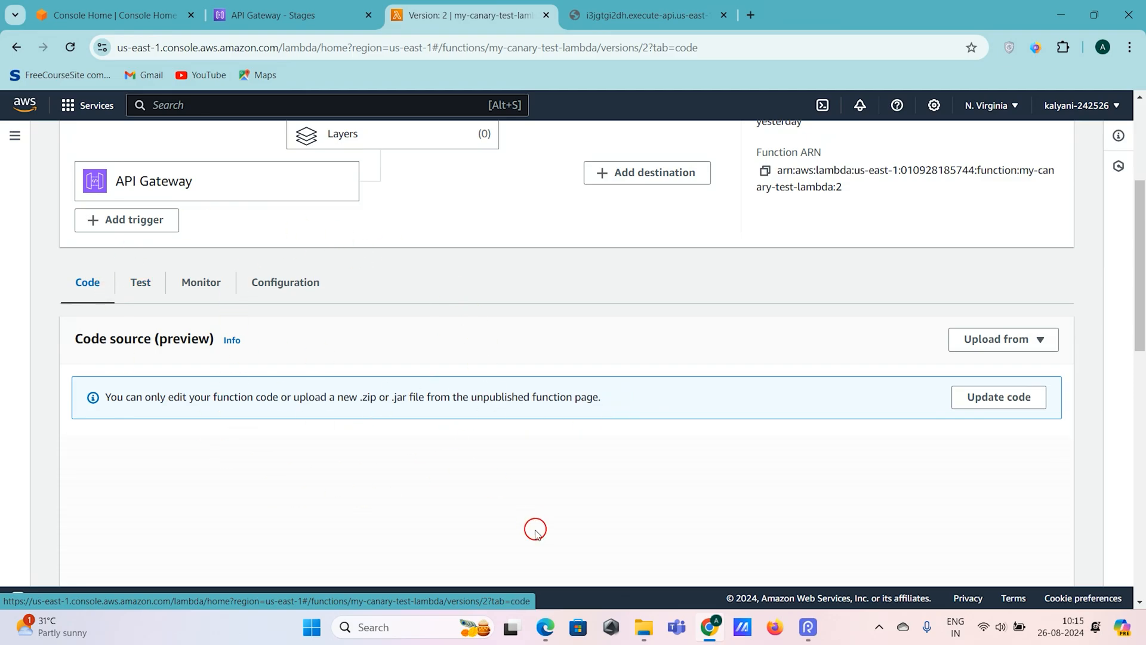
pyautogui.scroll(-2, 536, 528)
pyautogui.scroll(-1, 536, 529)
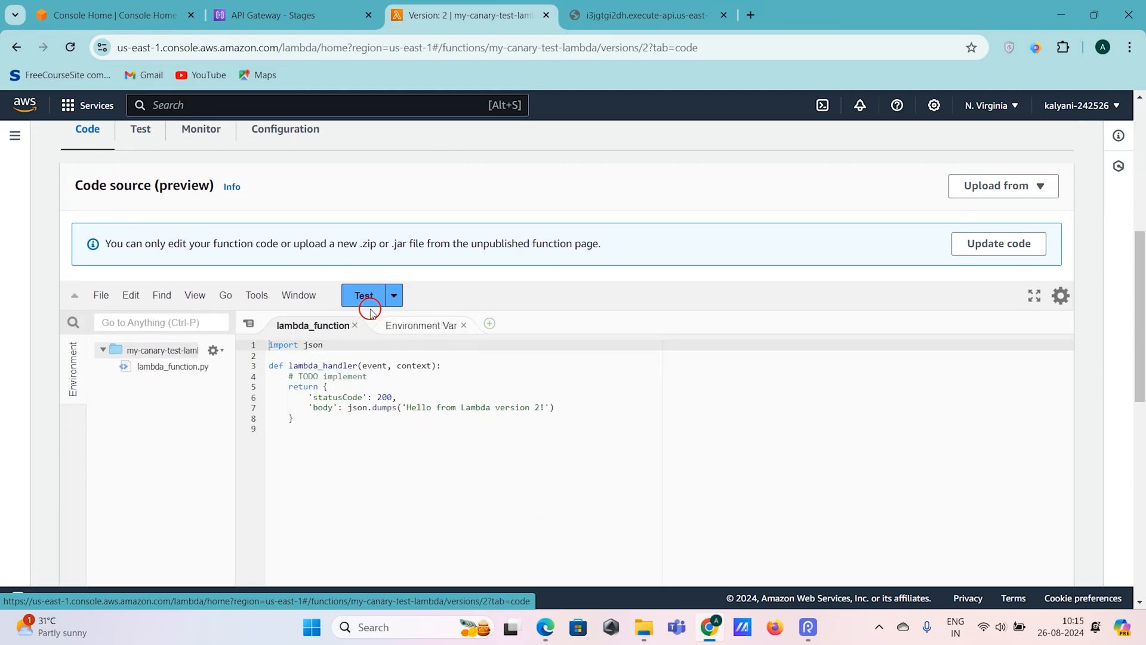
# Run the saved test event on version 2 of the Lambda function and check the response body
pyautogui.click(371, 302)
pyautogui.scroll(-1, 468, 450)
pyautogui.moveTo(468, 389); pyautogui.dragTo(281, 389)
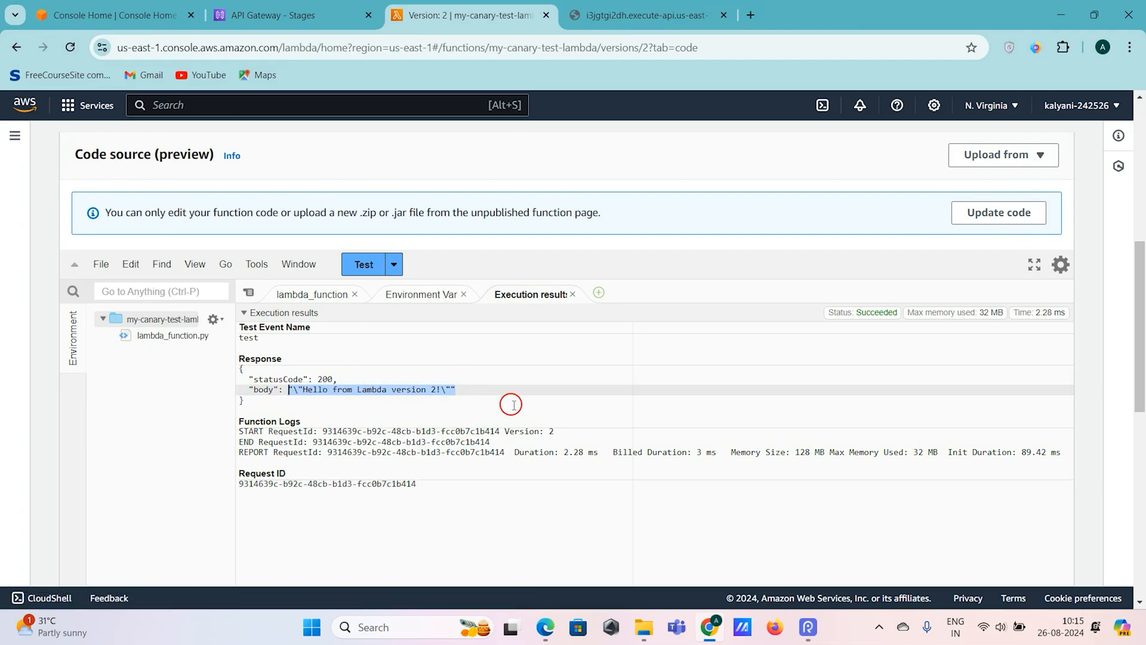
# Switch back to API Gateway and review the canary stage's details, logging settings, stage variables, deployment history and documentation history
pyautogui.click(330, 22)
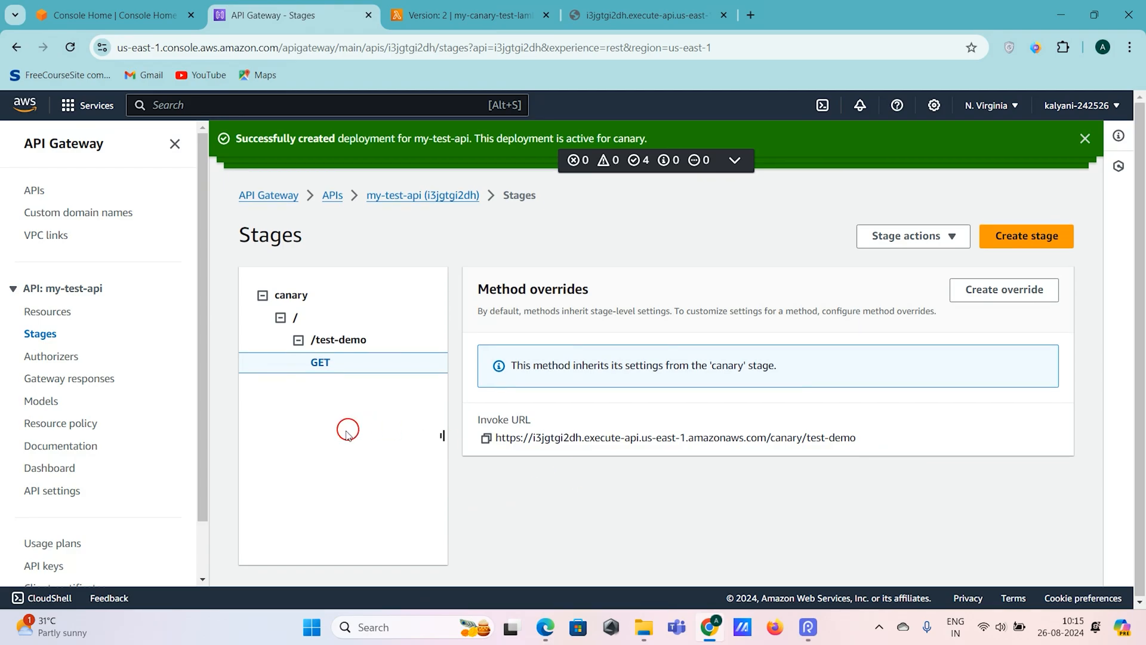
pyautogui.click(57, 315)
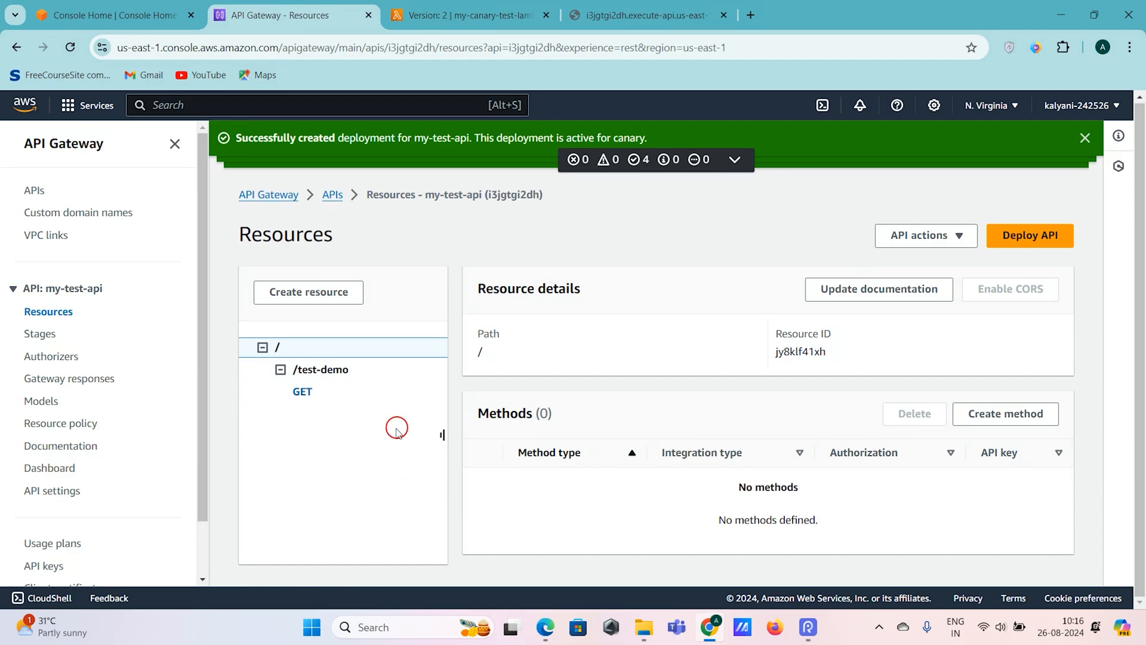
pyautogui.click(39, 334)
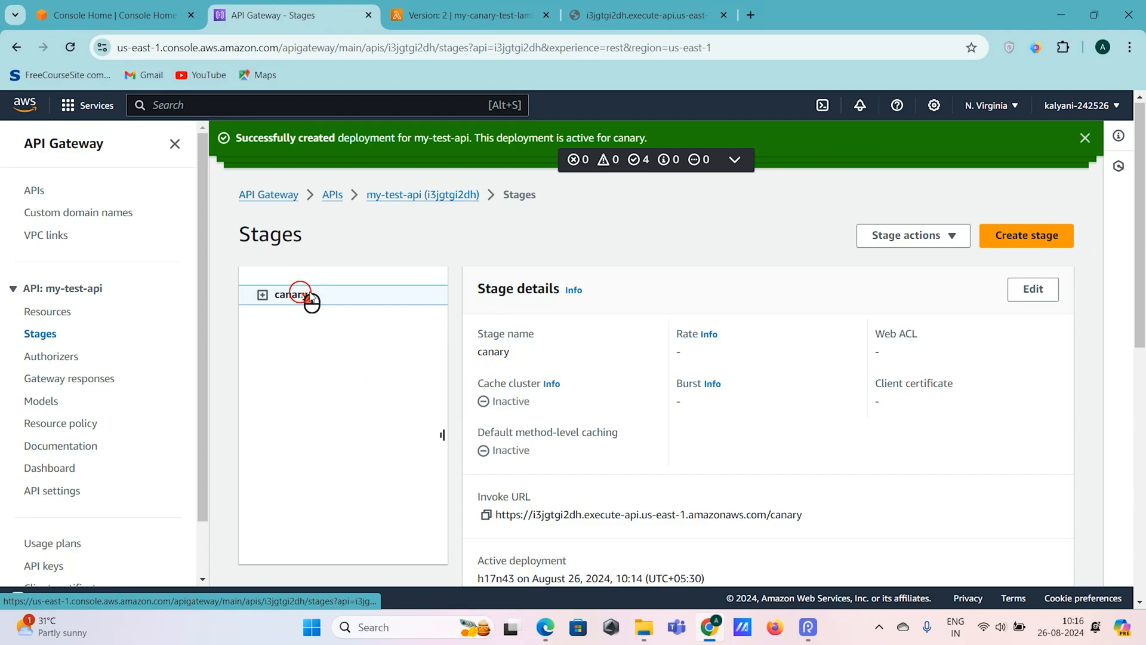
pyautogui.scroll(-5, 785, 503)
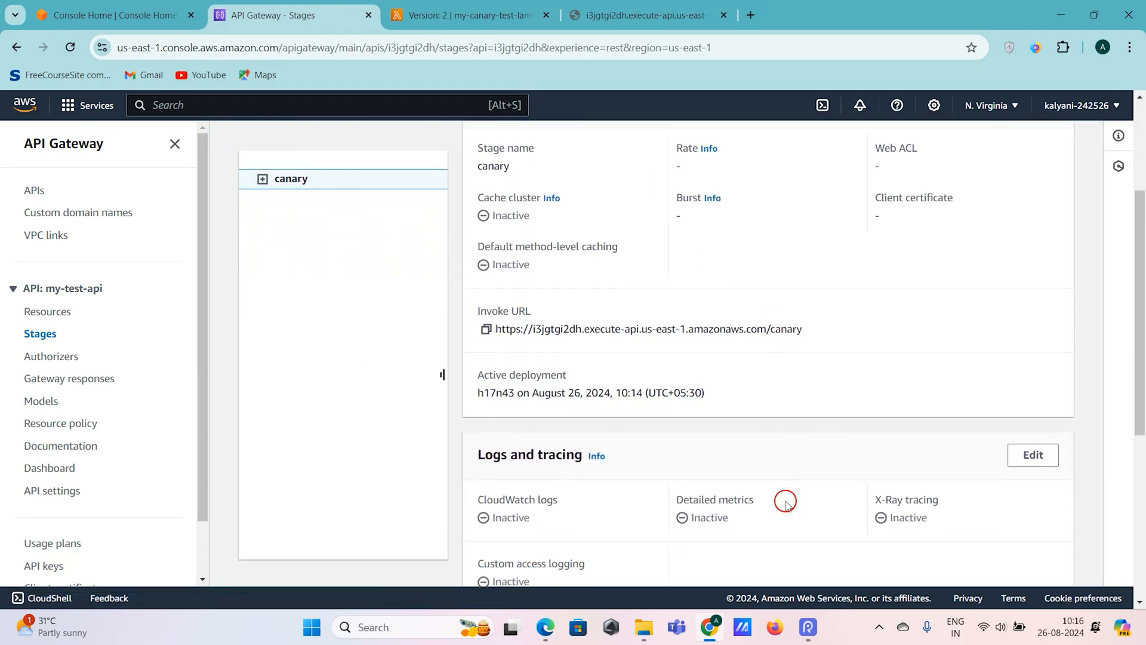
pyautogui.scroll(-2, 786, 503)
pyautogui.scroll(-1, 615, 400)
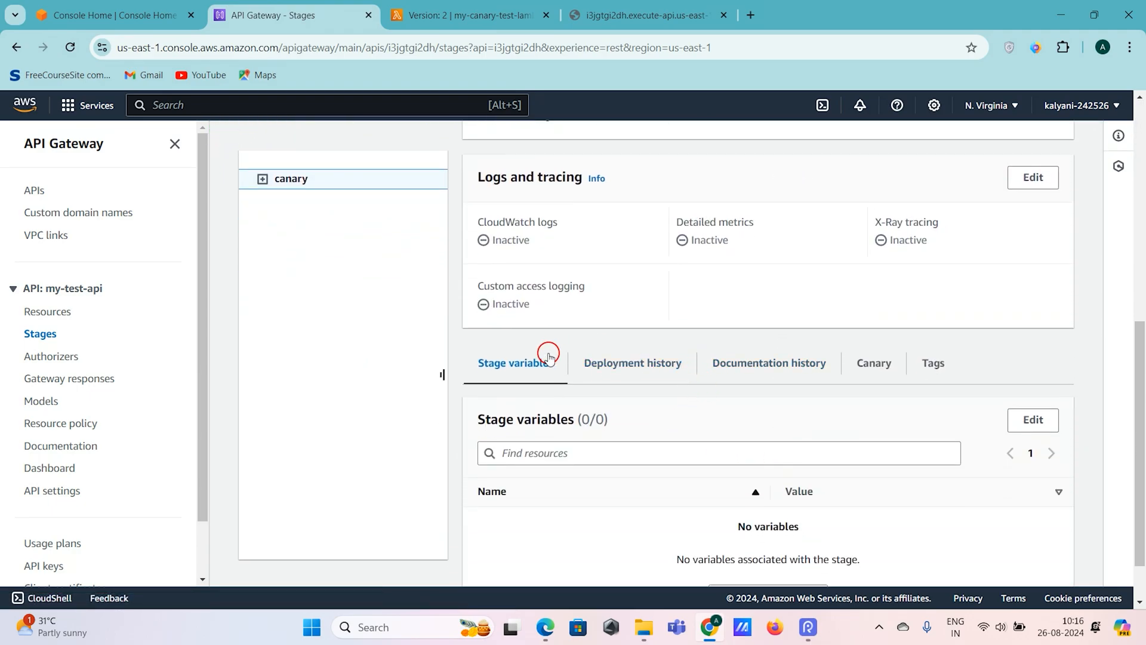
pyautogui.scroll(4, 653, 312)
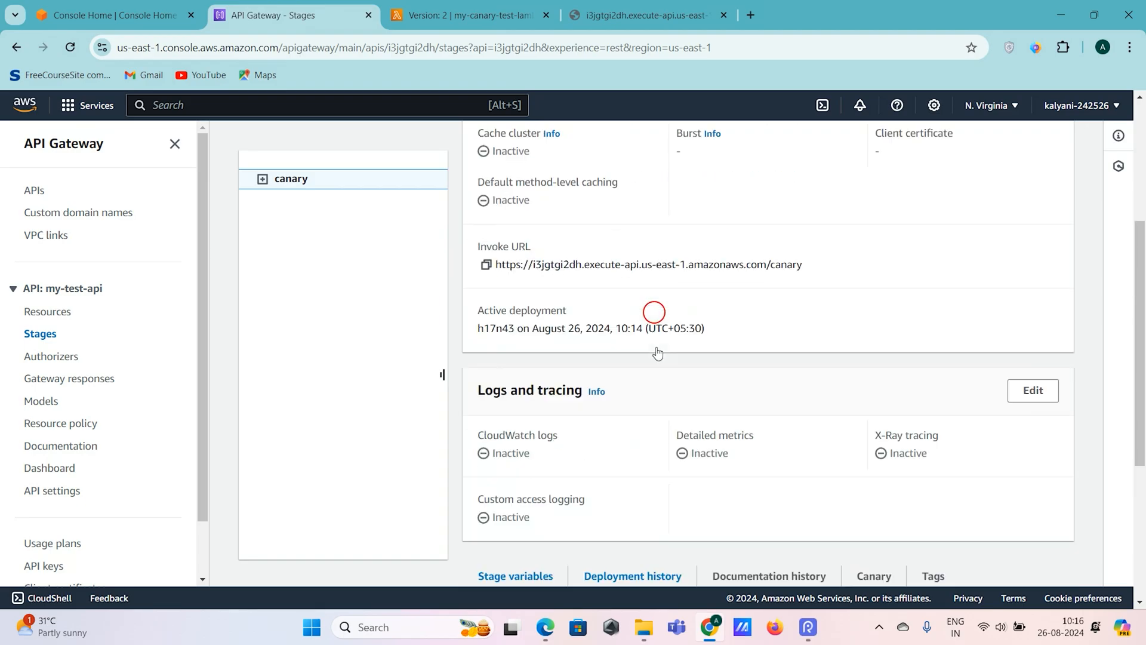
pyautogui.scroll(-5, 653, 305)
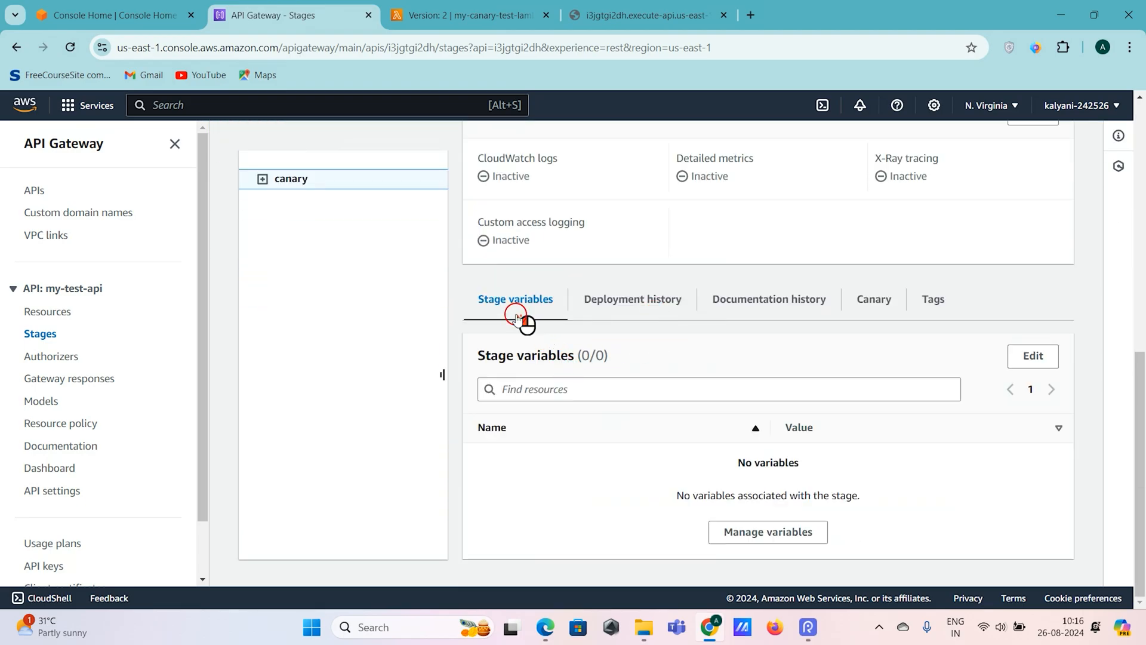
pyautogui.click(660, 311)
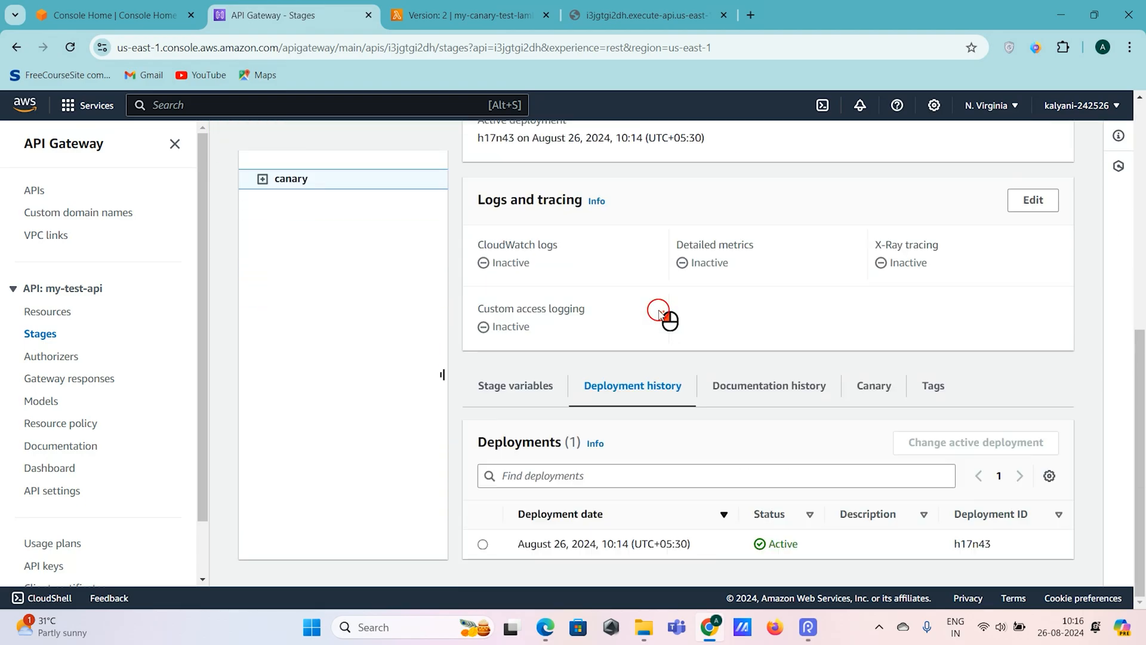
pyautogui.click(750, 385)
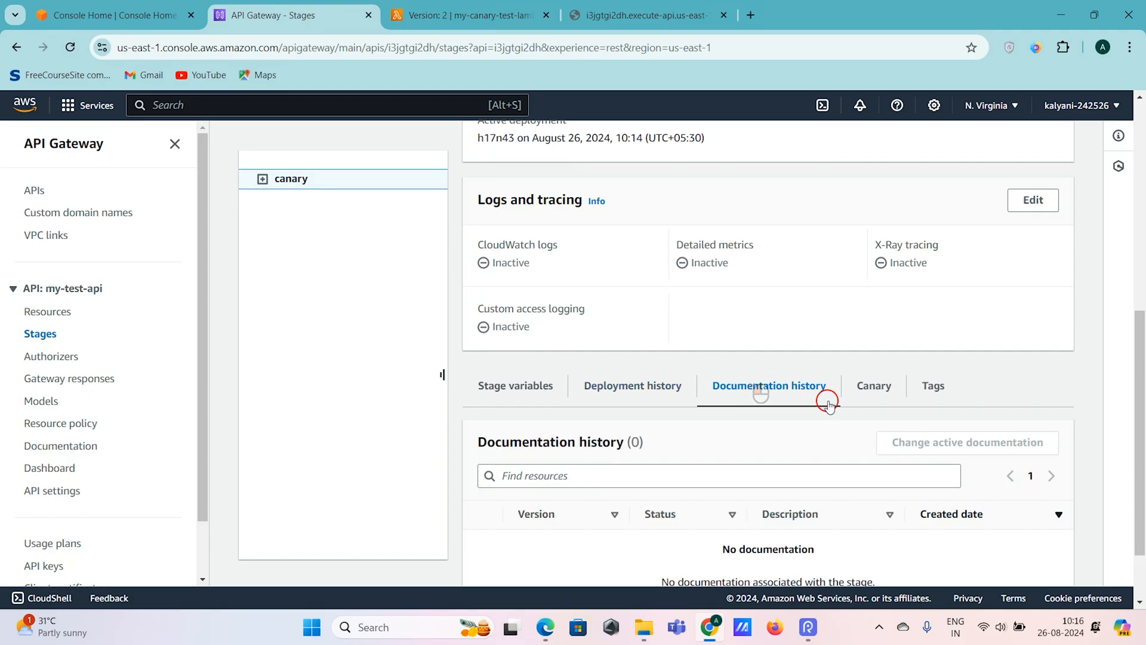
# Start creating a canary for the canary stage and review its request distribution settings
pyautogui.click(893, 397)
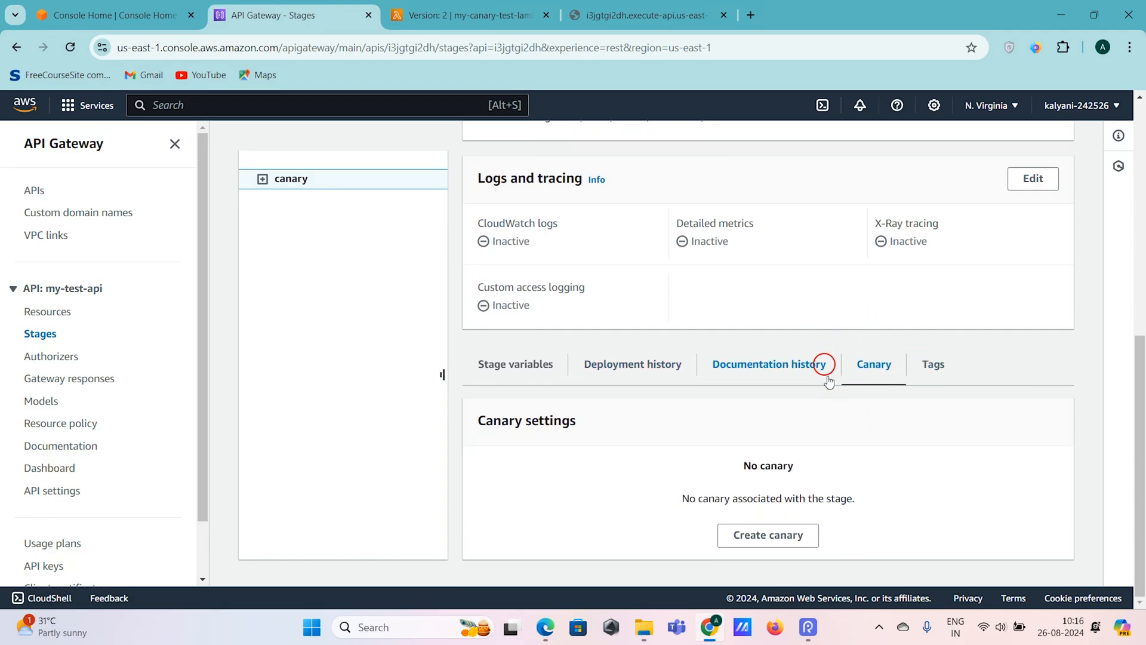
pyautogui.click(755, 540)
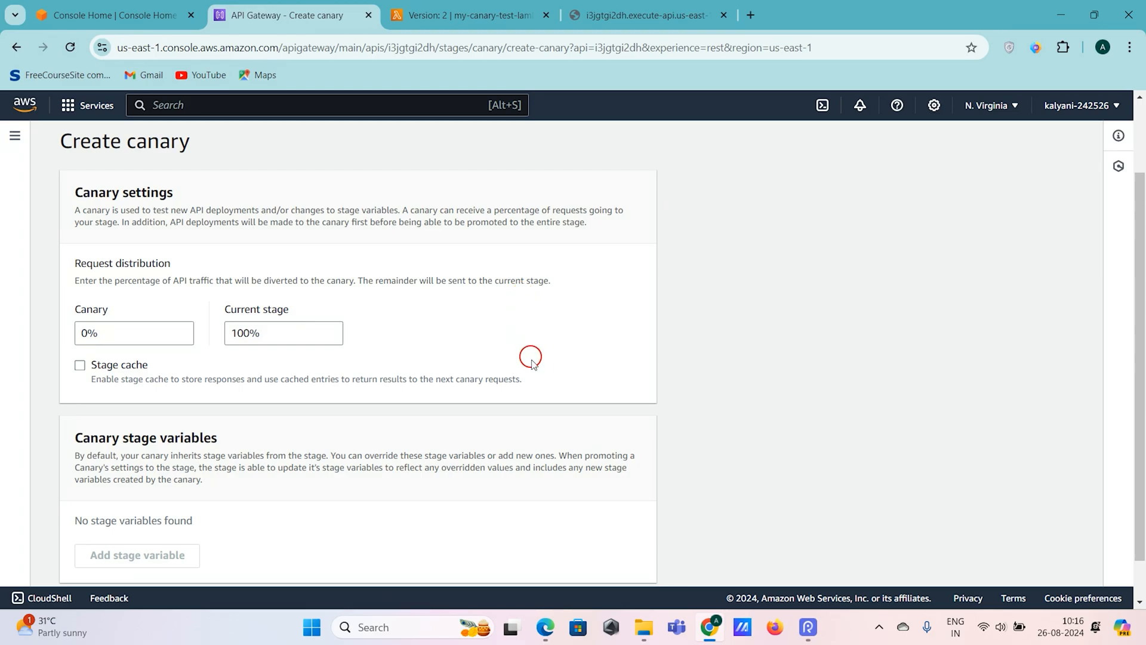
pyautogui.moveTo(70, 264); pyautogui.dragTo(168, 263)
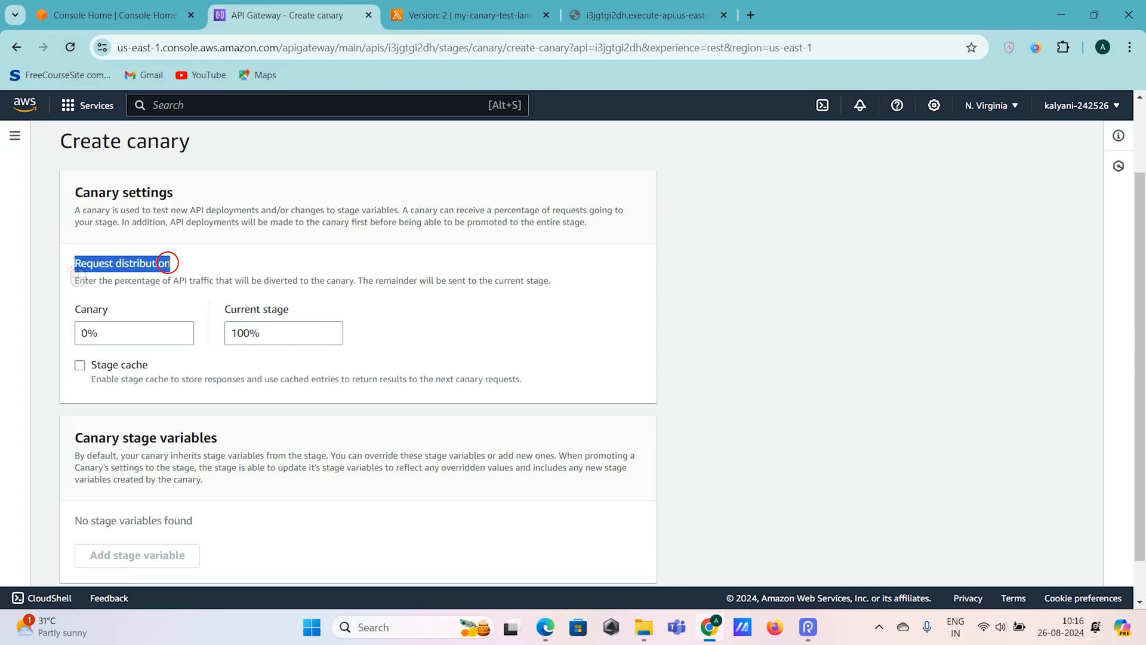
pyautogui.click(190, 299)
pyautogui.click(274, 336)
pyautogui.click(438, 340)
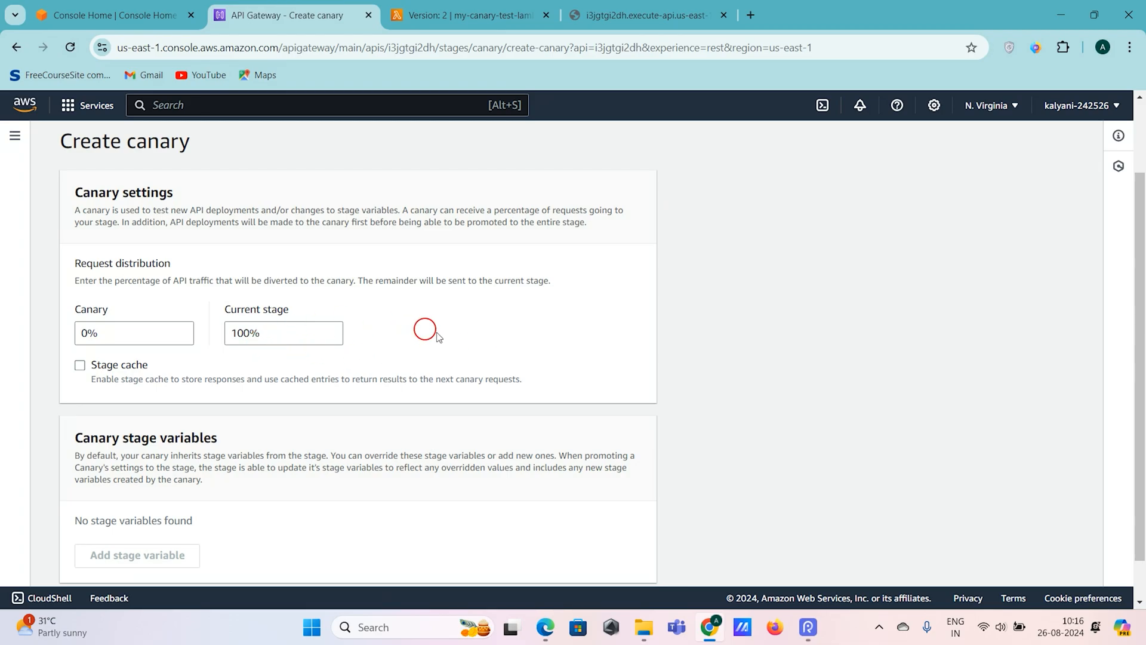
# Set the canary's share of the request distribution to 10%
pyautogui.click(127, 341)
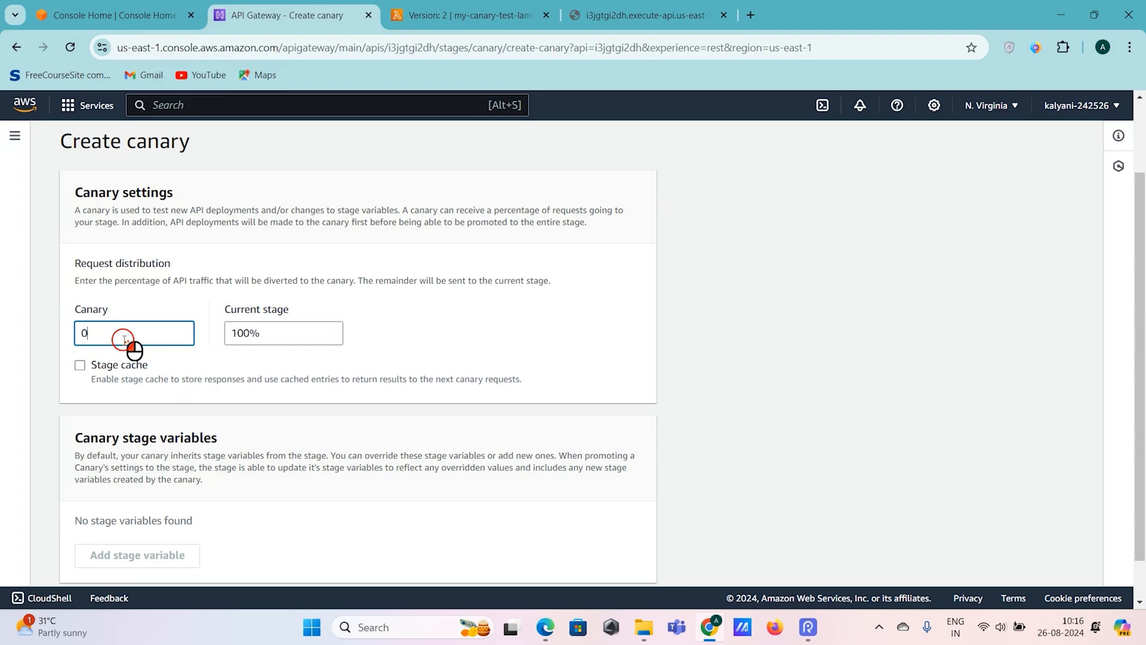
pyautogui.press('BackSpace')
pyautogui.write('1')
pyautogui.click(458, 359)
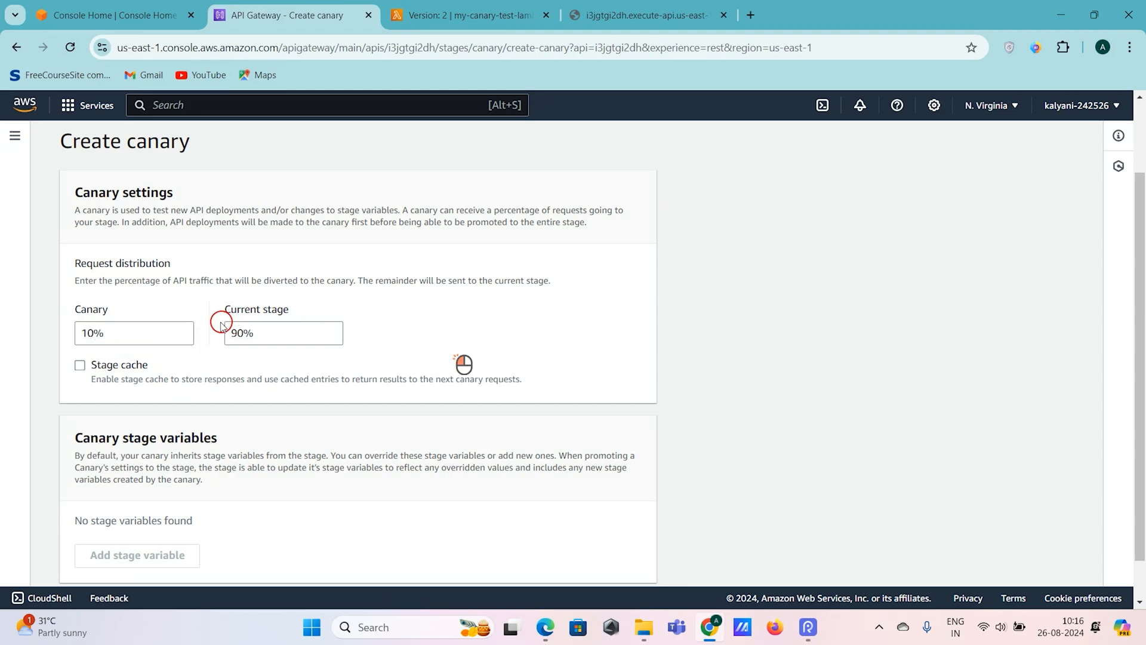
# Review how the request traffic is split between the canary and the current stage
pyautogui.moveTo(141, 332); pyautogui.dragTo(60, 317)
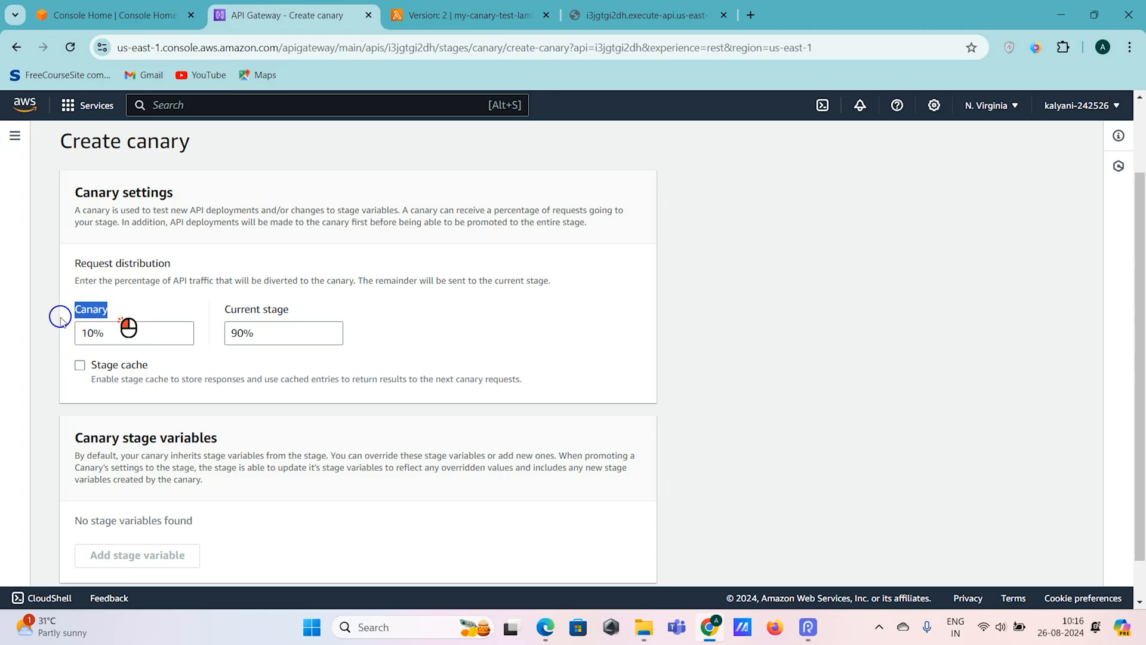
pyautogui.click(150, 296)
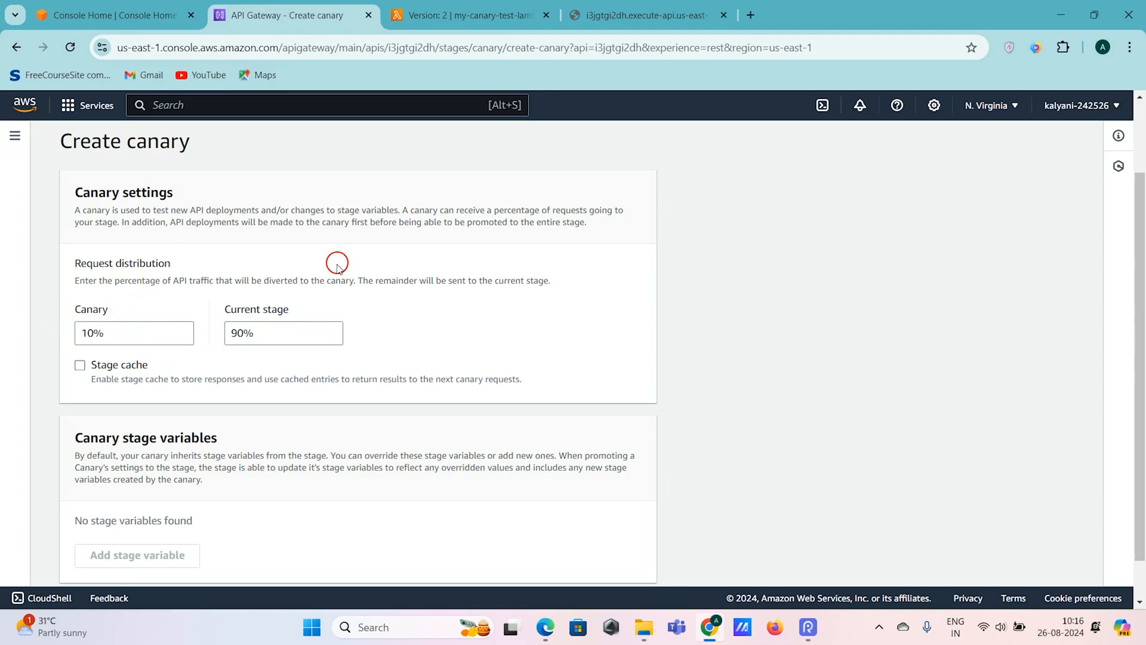
pyautogui.moveTo(224, 309); pyautogui.dragTo(299, 303)
pyautogui.click(371, 306)
pyautogui.doubleClick(247, 340)
pyautogui.click(300, 313)
pyautogui.doubleClick(150, 334)
pyautogui.click(106, 316)
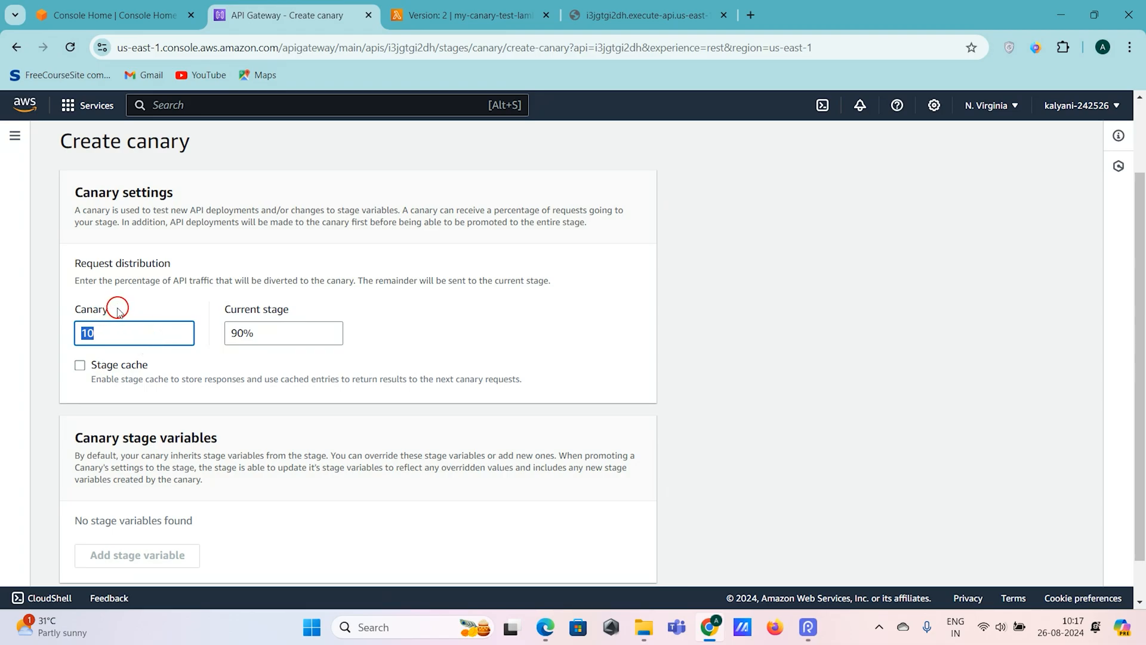
pyautogui.click(465, 296)
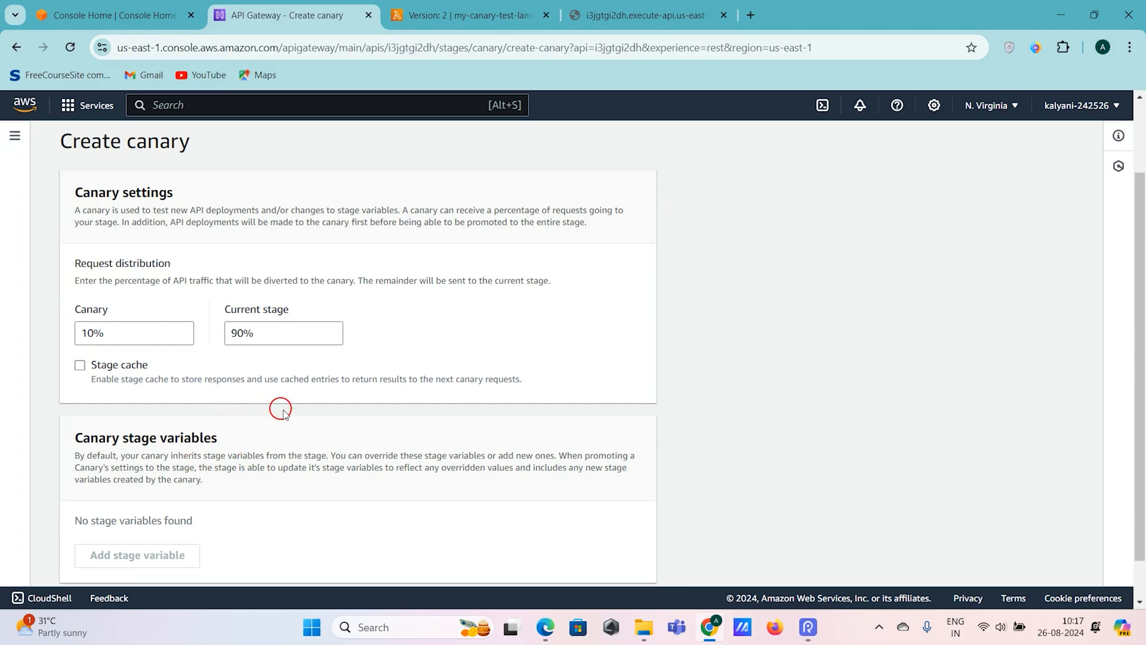
# Set the canary's share of the request distribution to 50%
pyautogui.moveTo(145, 333); pyautogui.dragTo(49, 348)
pyautogui.write('50')
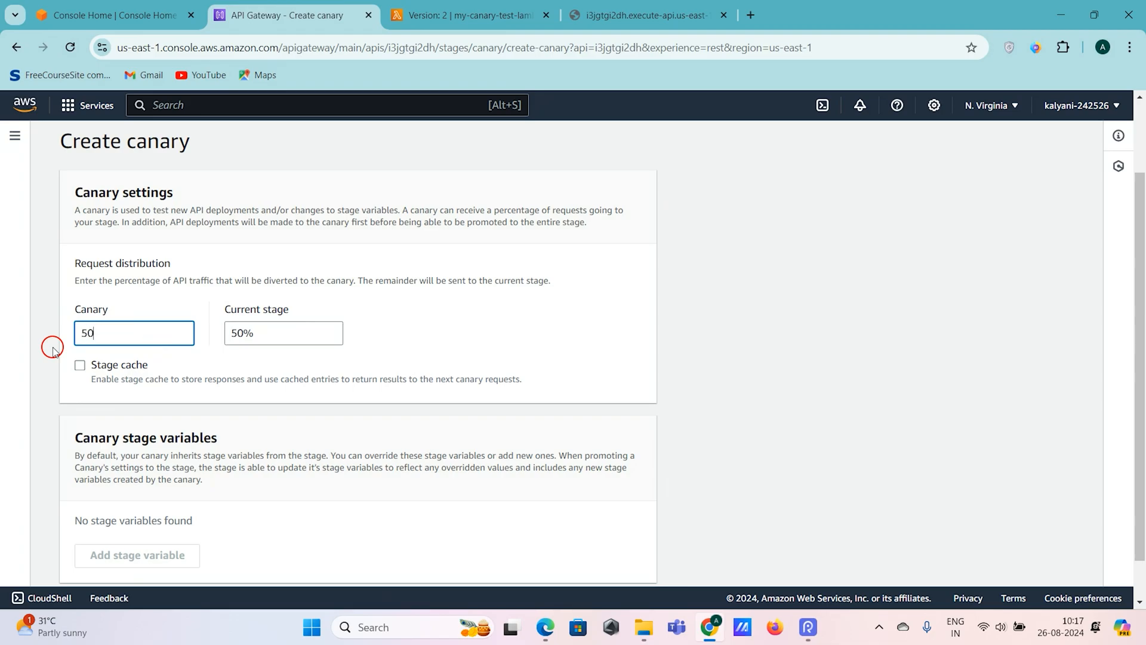
pyautogui.click(460, 316)
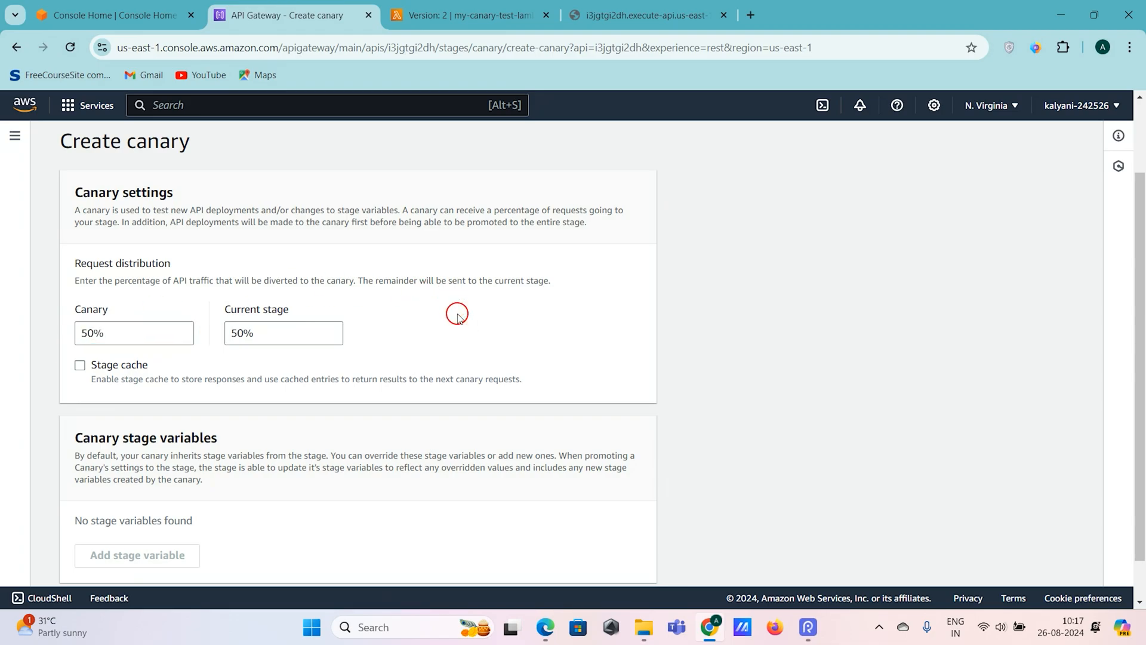
pyautogui.doubleClick(116, 332)
pyautogui.click(456, 306)
# Examine the canary stage variables section and its explanation of how variables are inherited from the stage
pyautogui.scroll(-1, 525, 322)
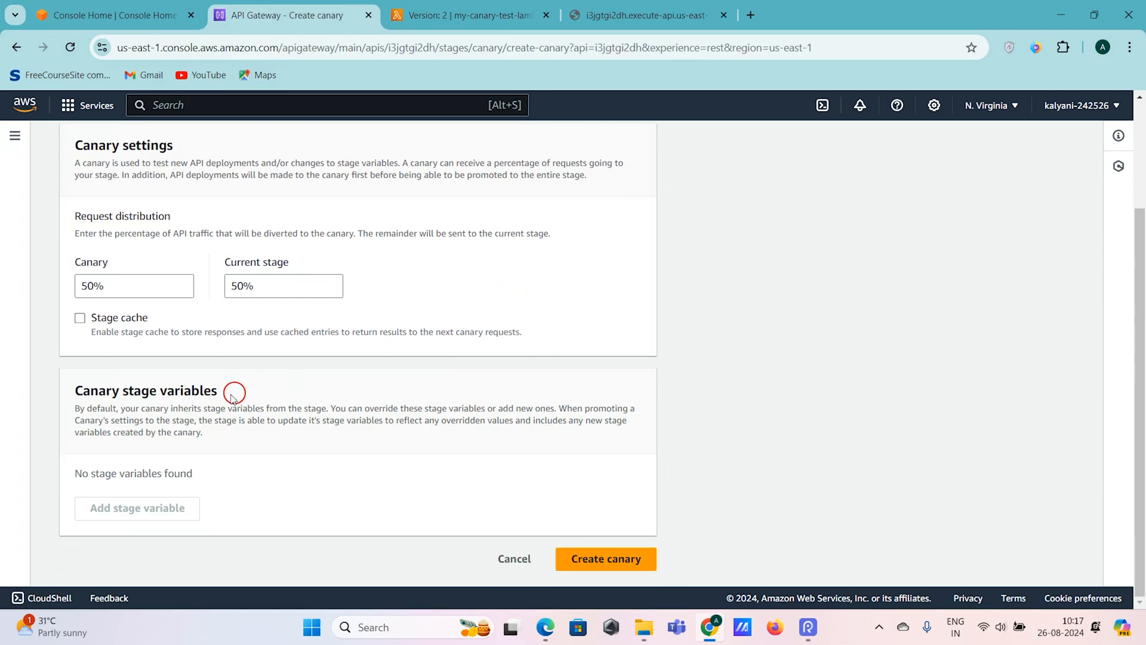
pyautogui.moveTo(77, 392); pyautogui.dragTo(256, 388)
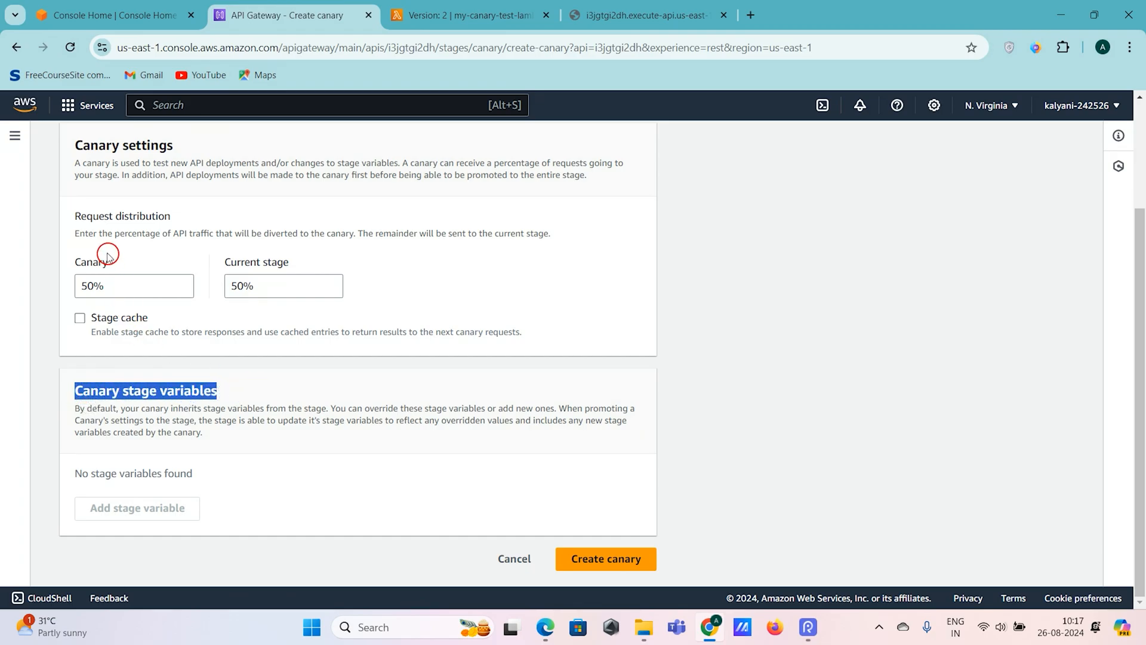
pyautogui.click(237, 388)
pyautogui.moveTo(238, 388); pyautogui.dragTo(71, 392)
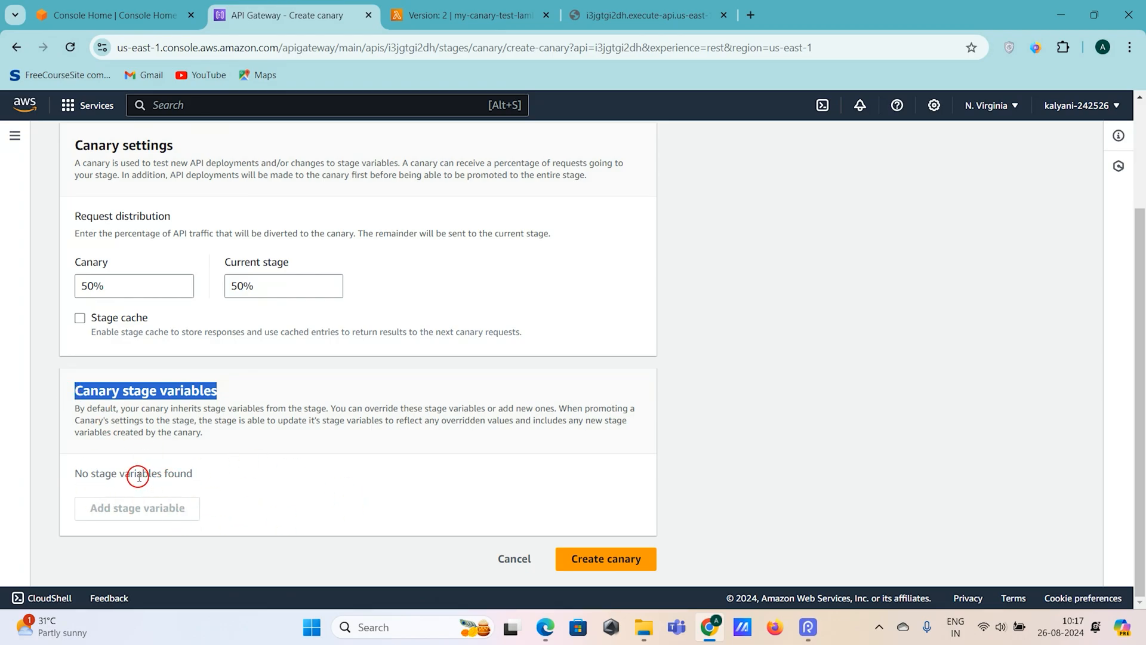
pyautogui.click(298, 474)
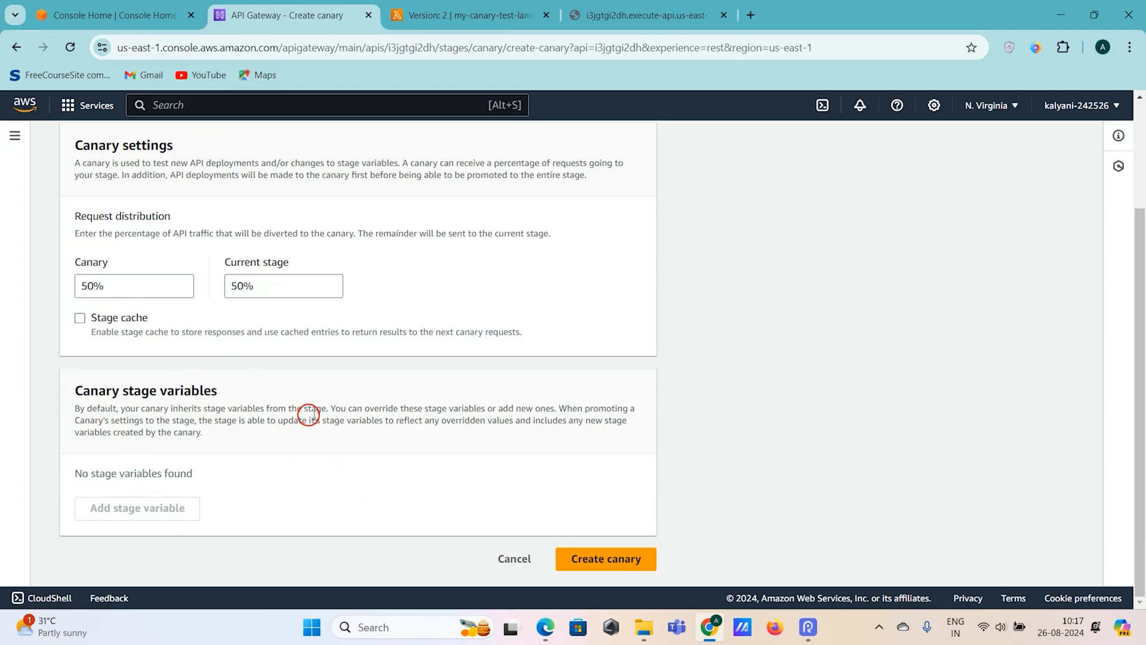
pyautogui.moveTo(74, 409); pyautogui.dragTo(327, 404)
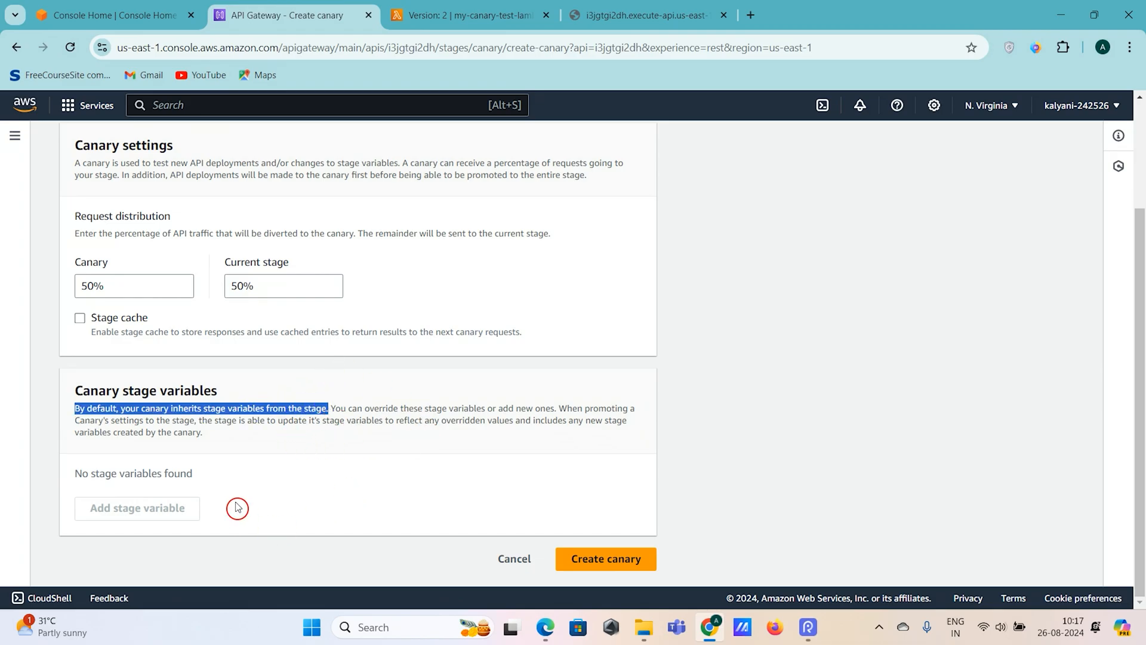
# Create the canary for the stage with the configured request distribution and no added stage variables
pyautogui.click(127, 512)
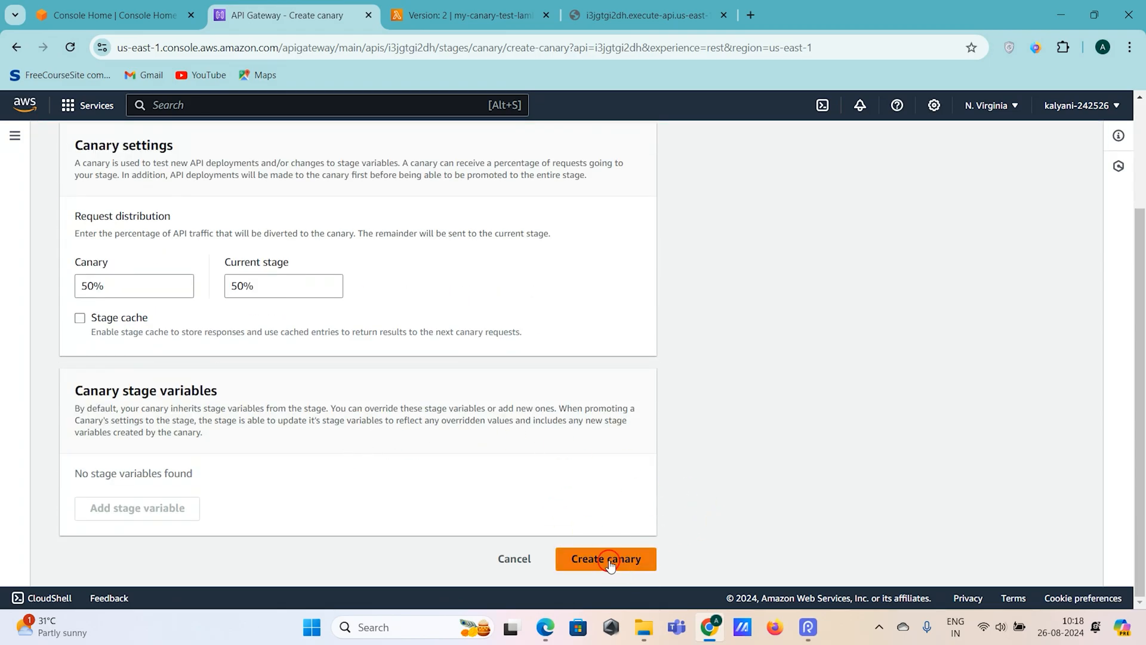
pyautogui.click(608, 560)
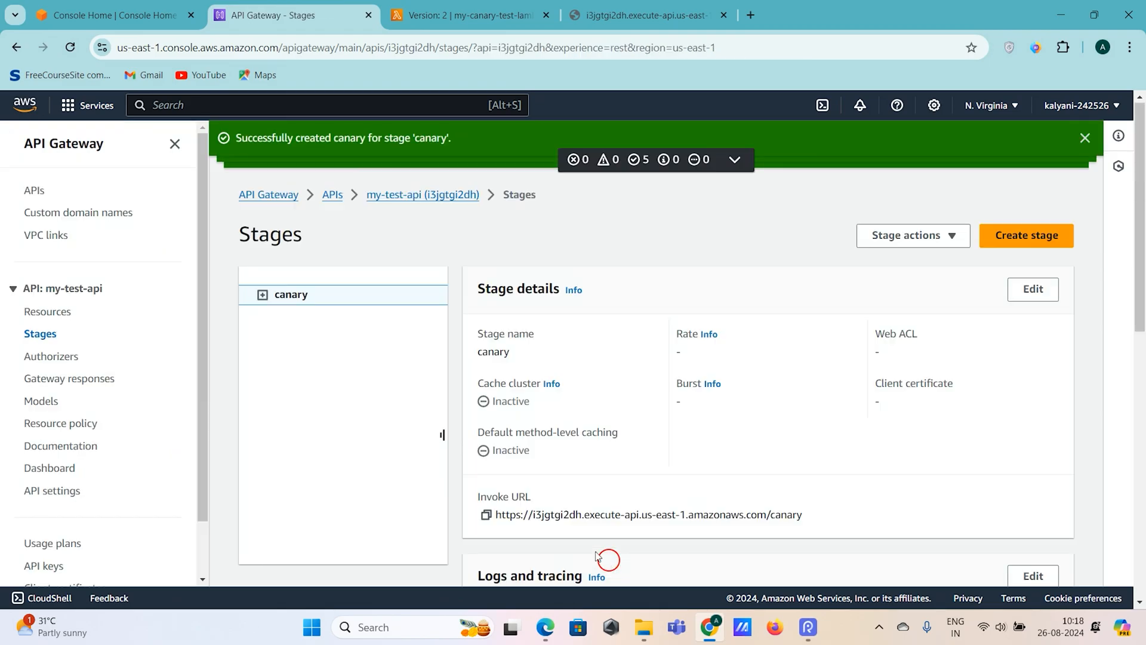
# Review the new canary's settings, comparing the requests directed to the canary with those directed to the canary stage
pyautogui.scroll(-3, 571, 406)
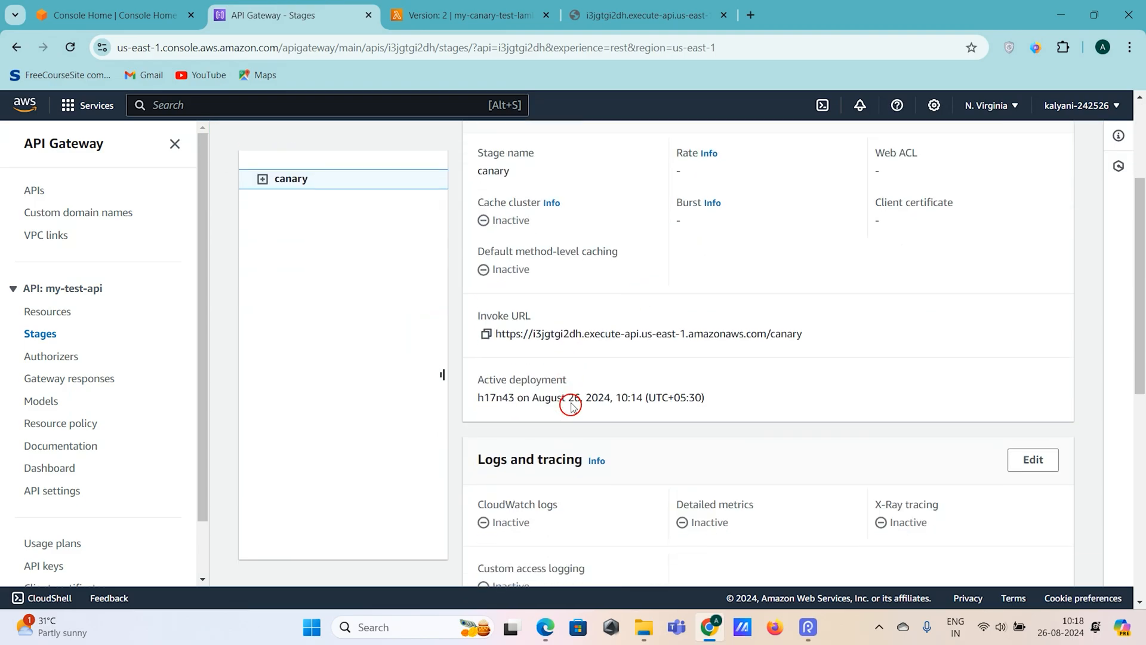
pyautogui.scroll(-7, 572, 406)
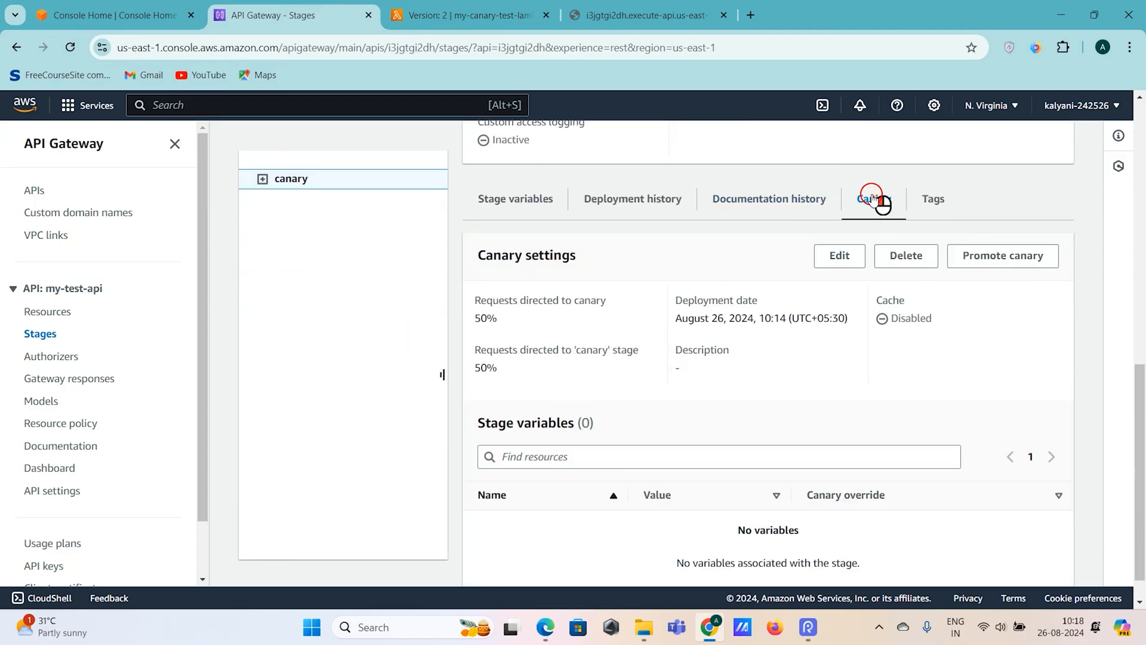
pyautogui.scroll(-1, 679, 391)
pyautogui.moveTo(473, 284); pyautogui.dragTo(512, 303)
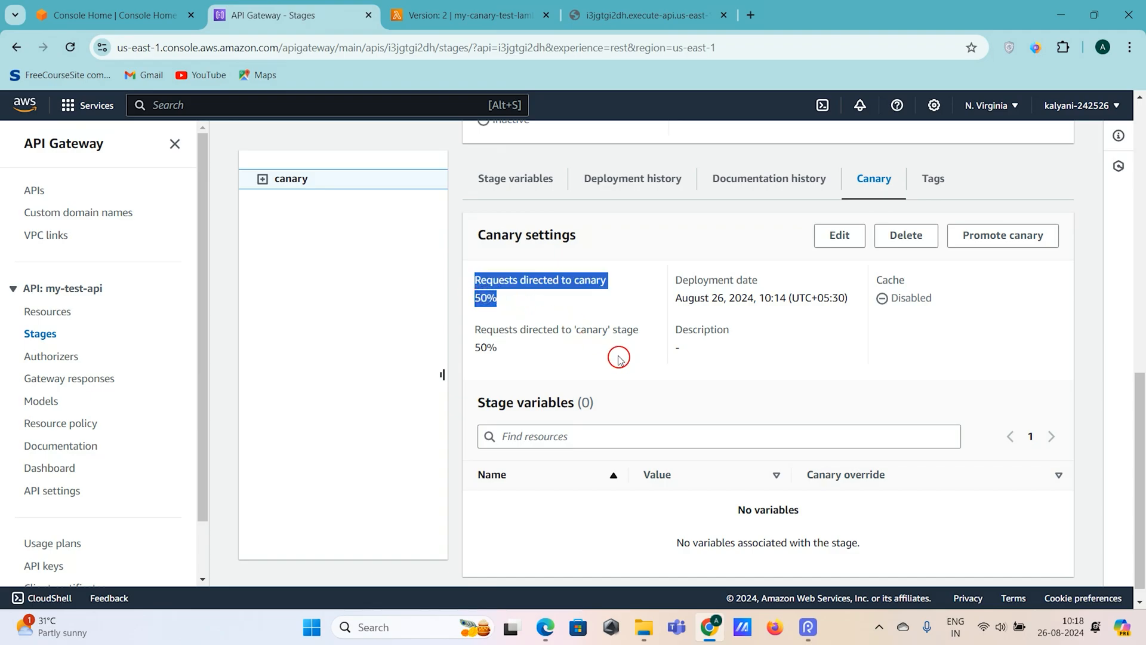
pyautogui.doubleClick(591, 332)
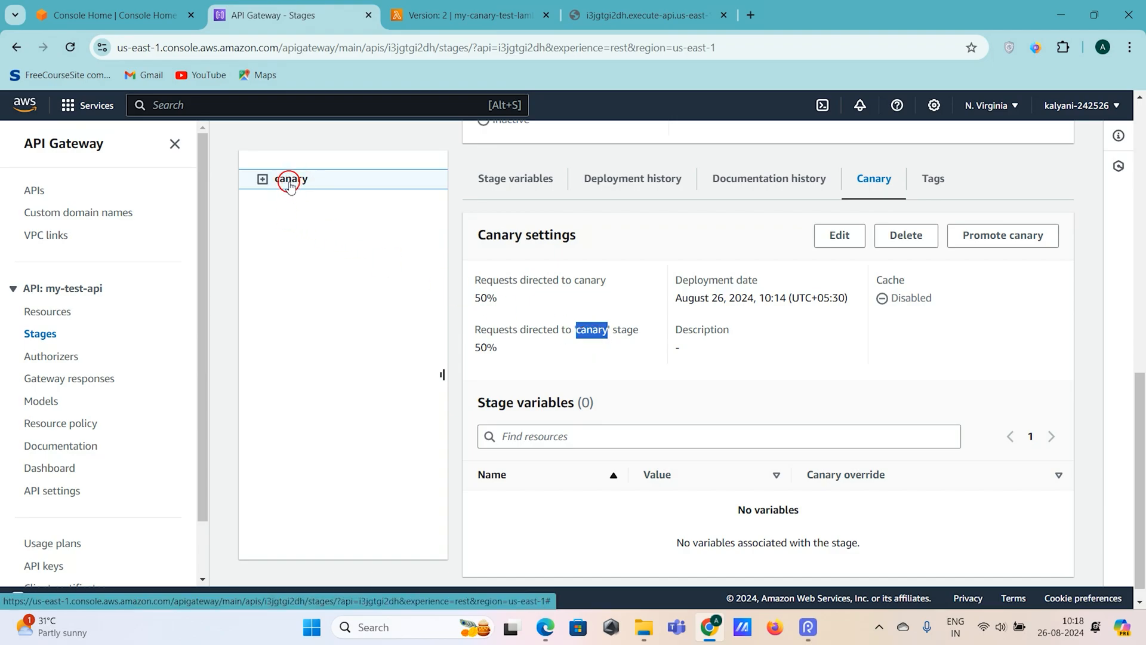
pyautogui.click(616, 361)
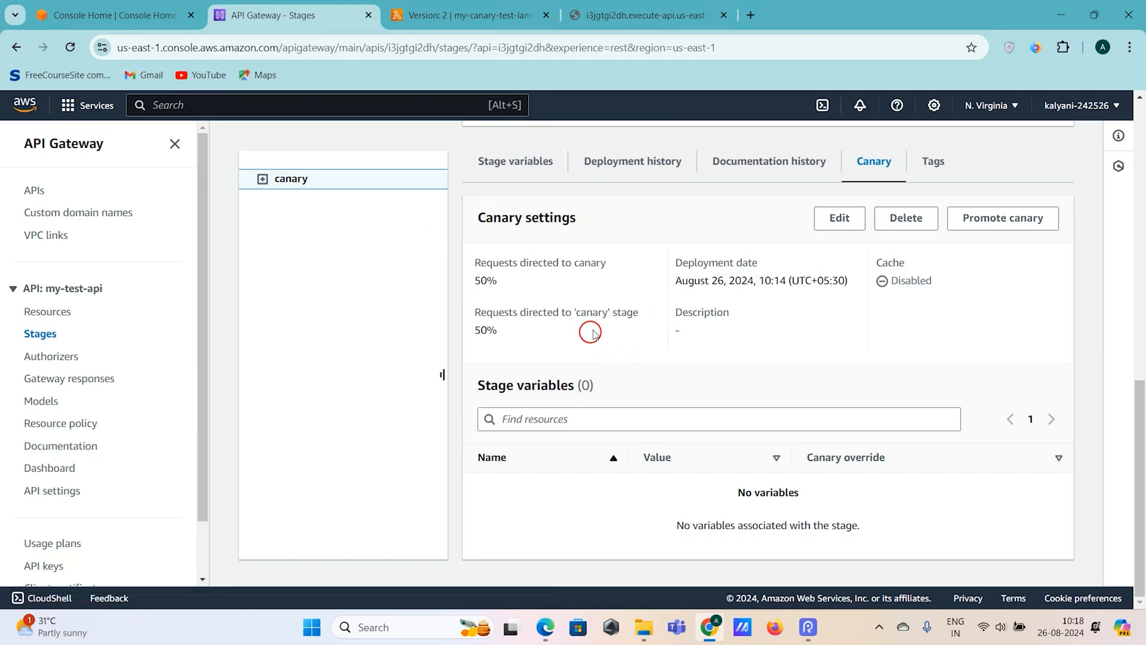
pyautogui.scroll(3, 590, 332)
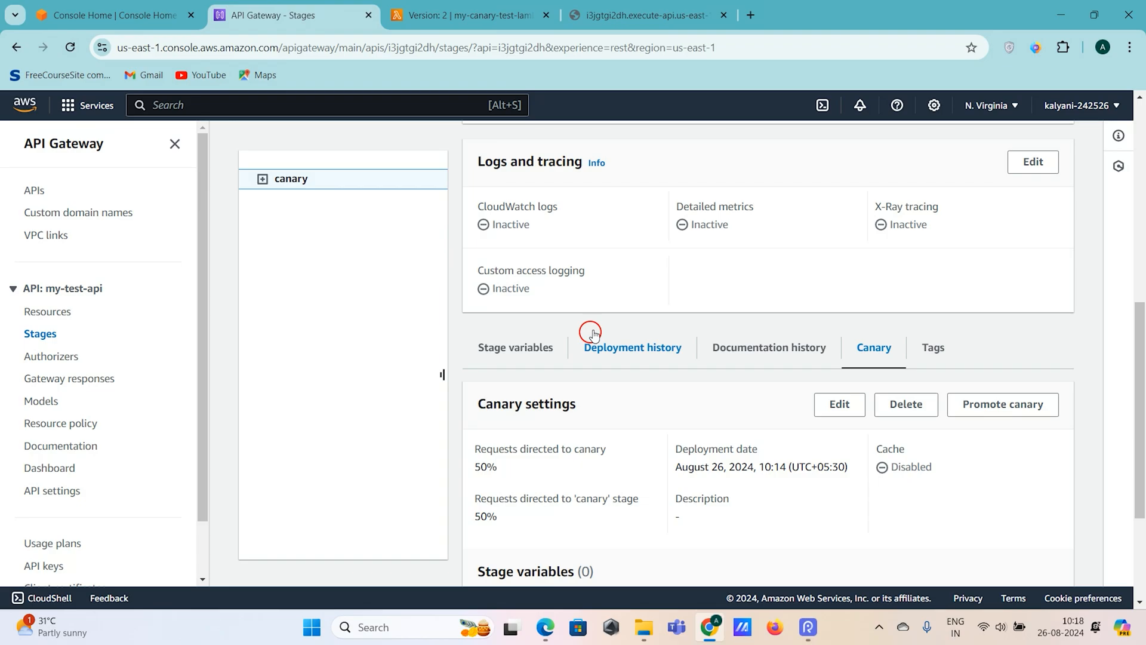
pyautogui.scroll(5, 593, 334)
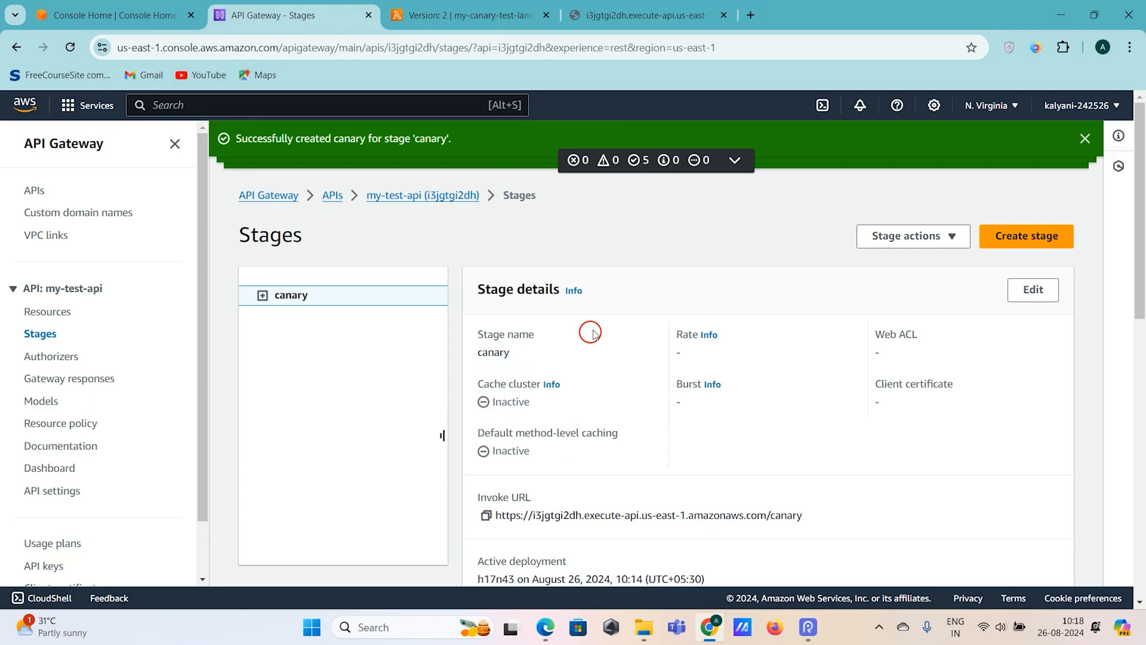
# Open the API's resources and view the integration request settings of the /test-demo GET method
pyautogui.click(69, 316)
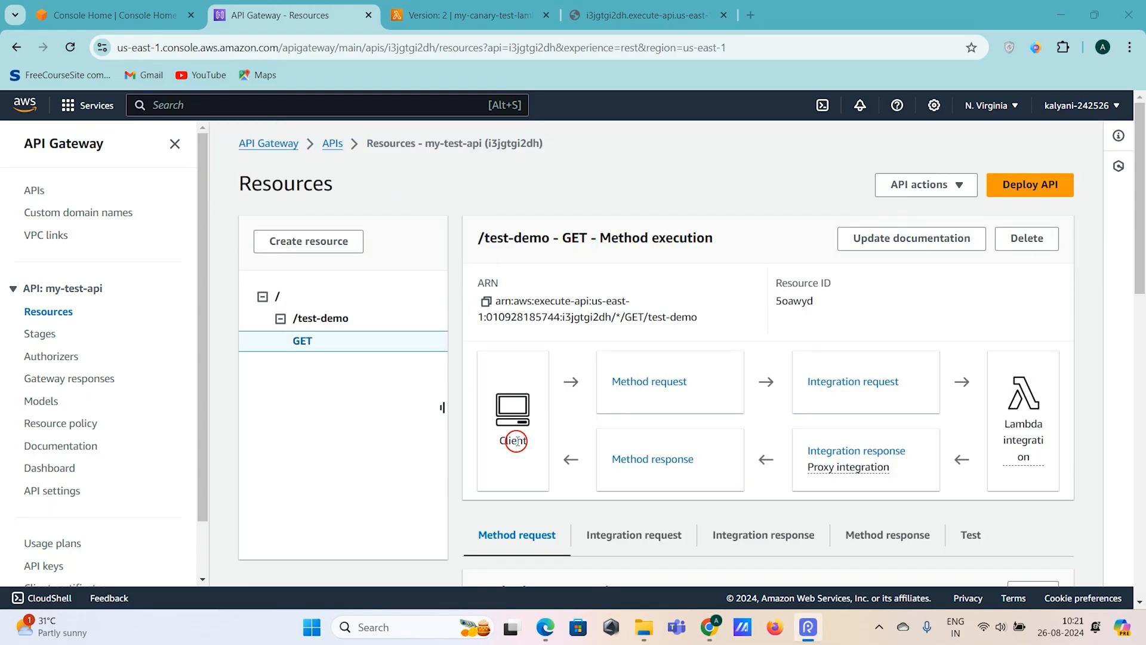
pyautogui.click(333, 318)
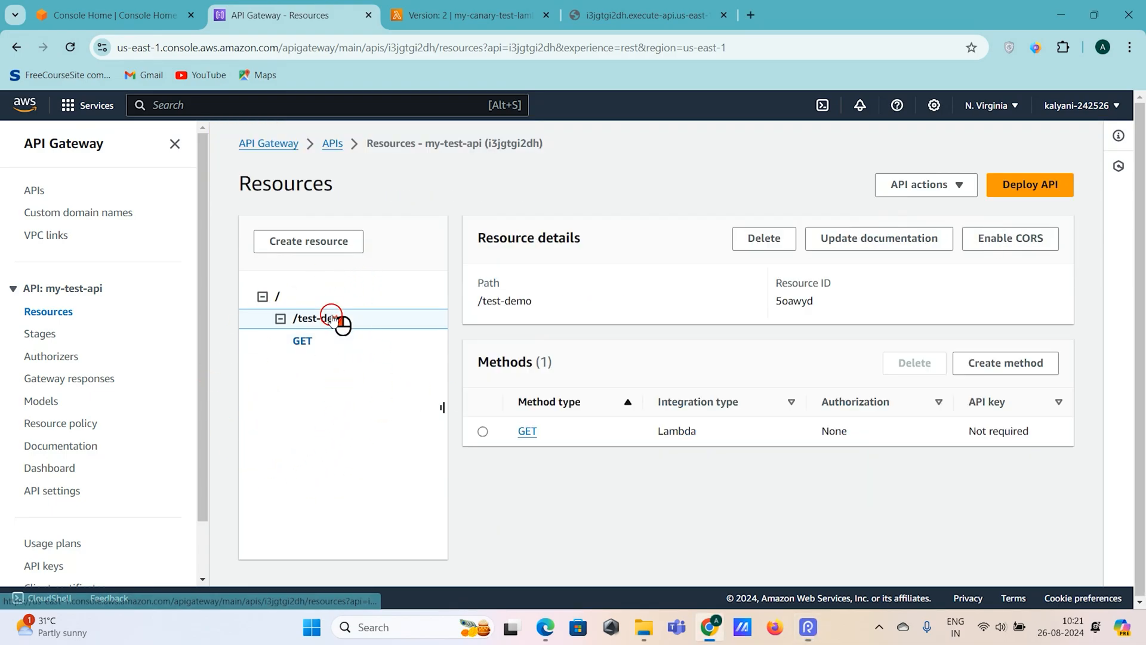
pyautogui.click(303, 341)
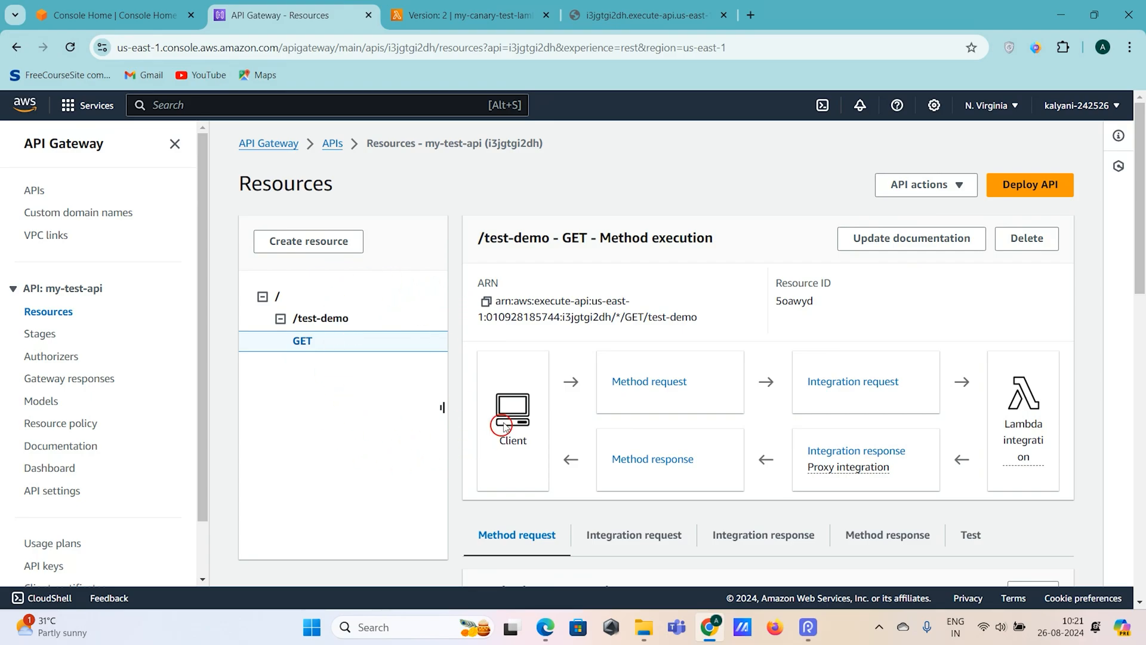
pyautogui.scroll(-1, 555, 382)
pyautogui.click(617, 475)
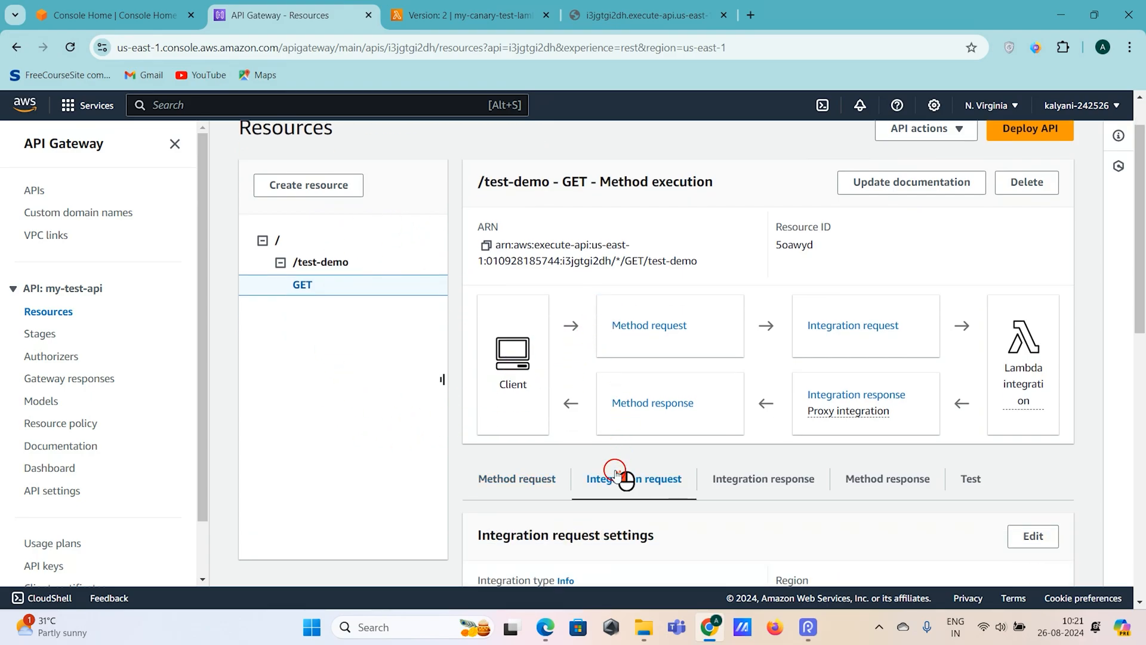
pyautogui.scroll(-3, 615, 475)
pyautogui.scroll(-2, 615, 473)
pyautogui.moveTo(471, 330); pyautogui.dragTo(560, 336)
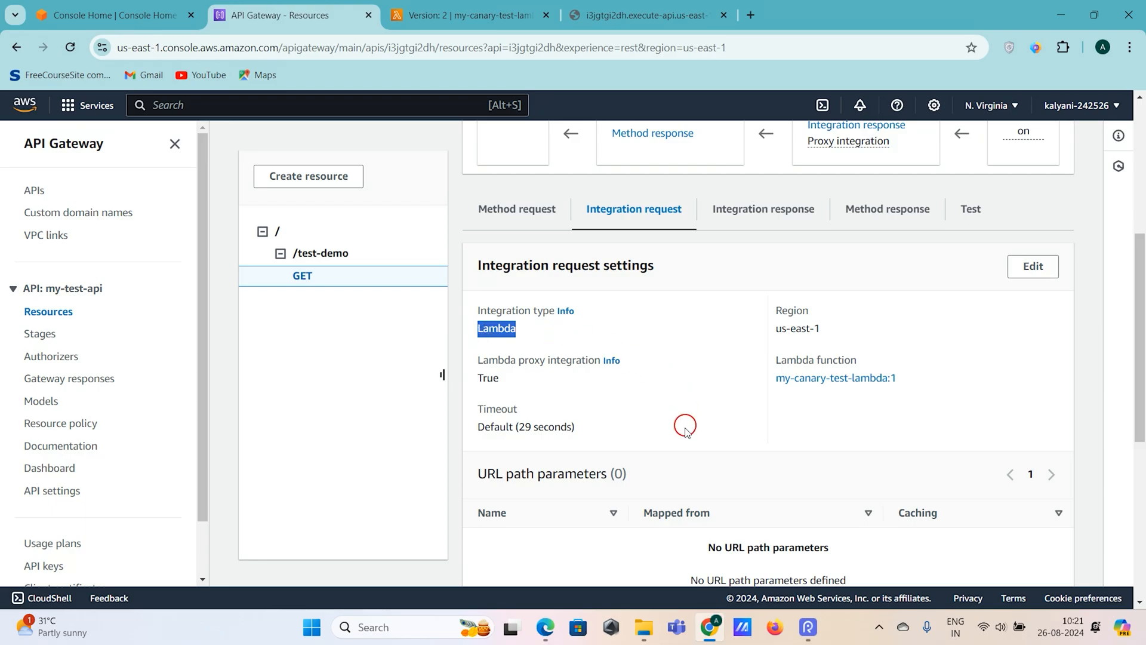
pyautogui.scroll(-1, 684, 426)
pyautogui.scroll(2, 708, 228)
# Edit the GET method's integration request so its Lambda function ARN points to my-canary-test-lambda version 2
pyautogui.click(1035, 312)
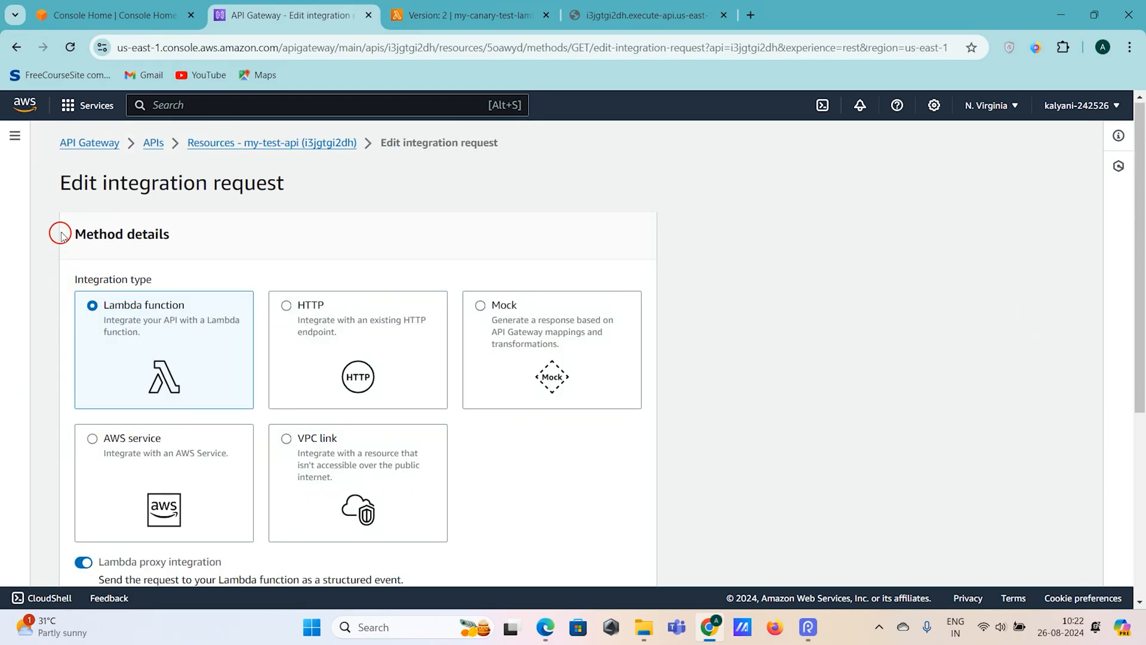
pyautogui.scroll(-5, 169, 382)
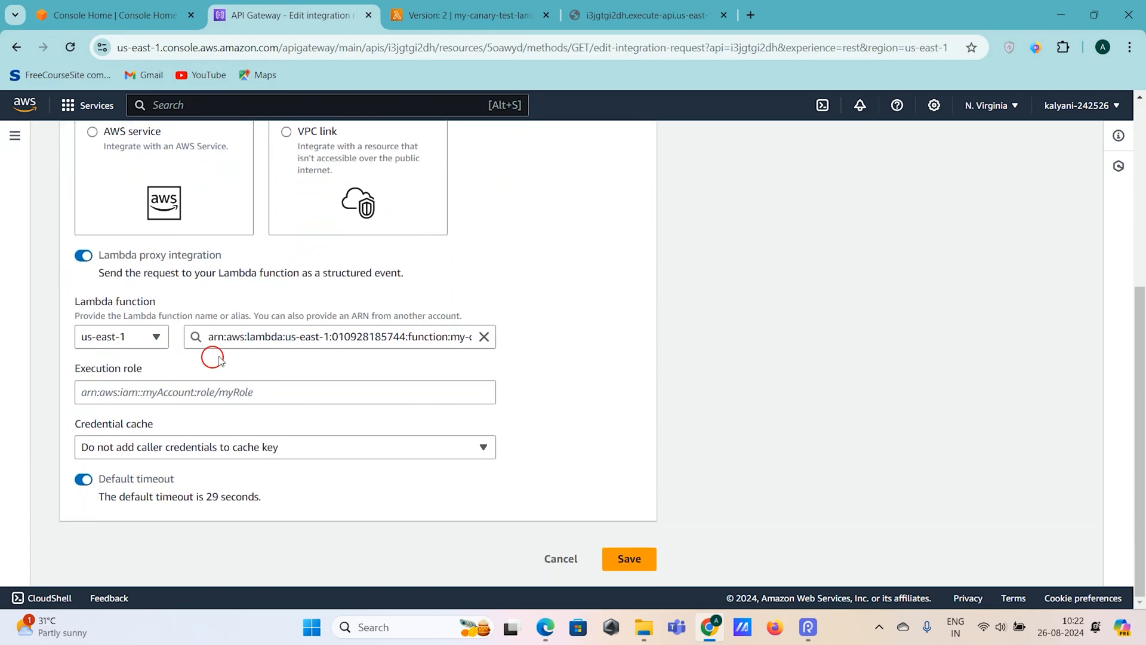
pyautogui.click(263, 344)
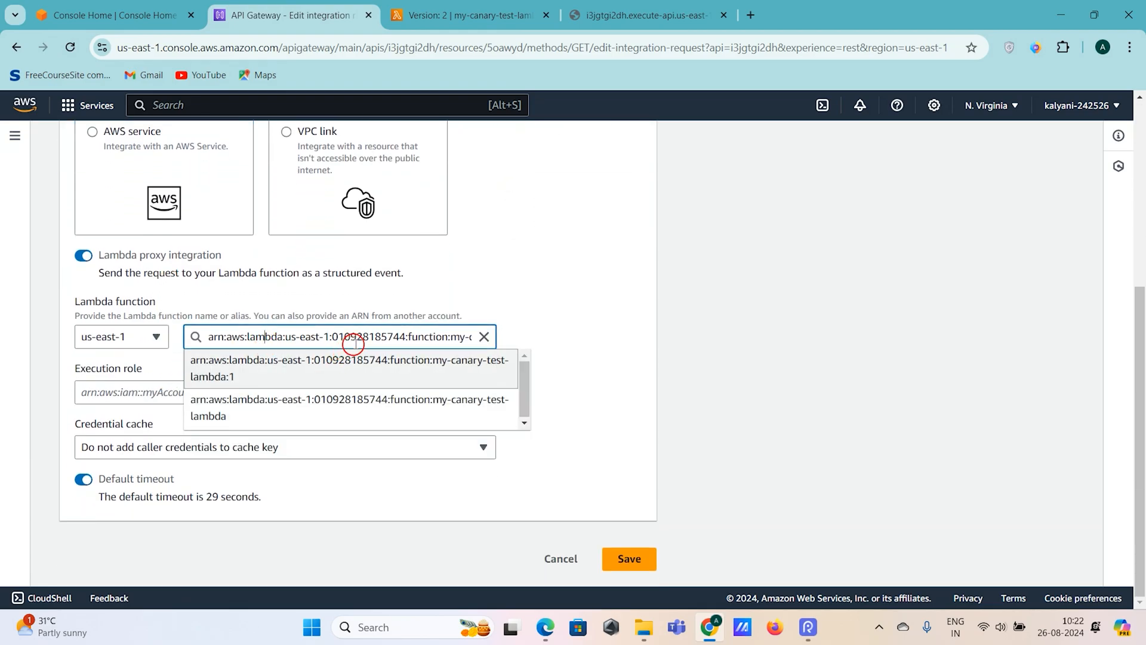
pyautogui.press('End')
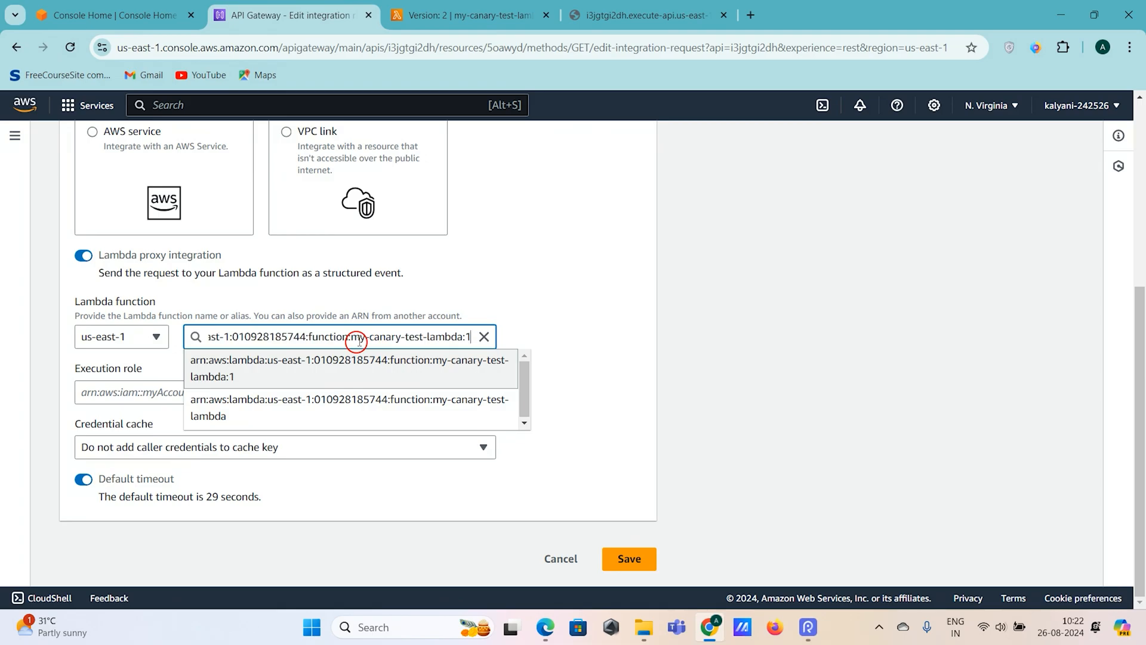
pyautogui.moveTo(471, 337); pyautogui.dragTo(467, 337)
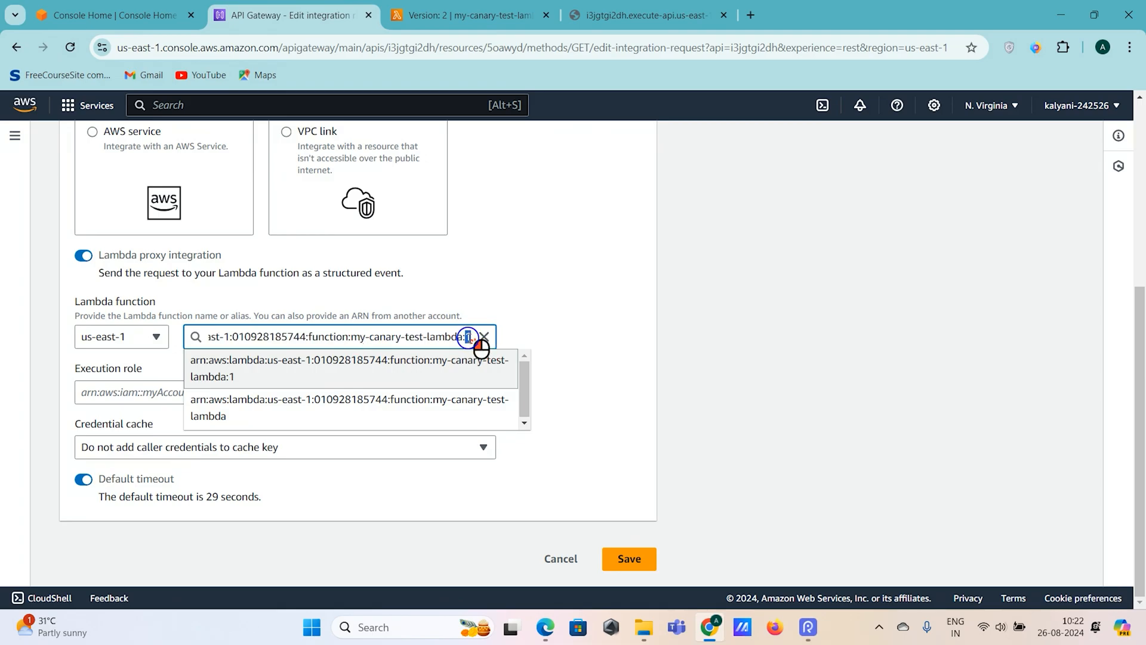
pyautogui.press('BackSpace')
pyautogui.write('2')
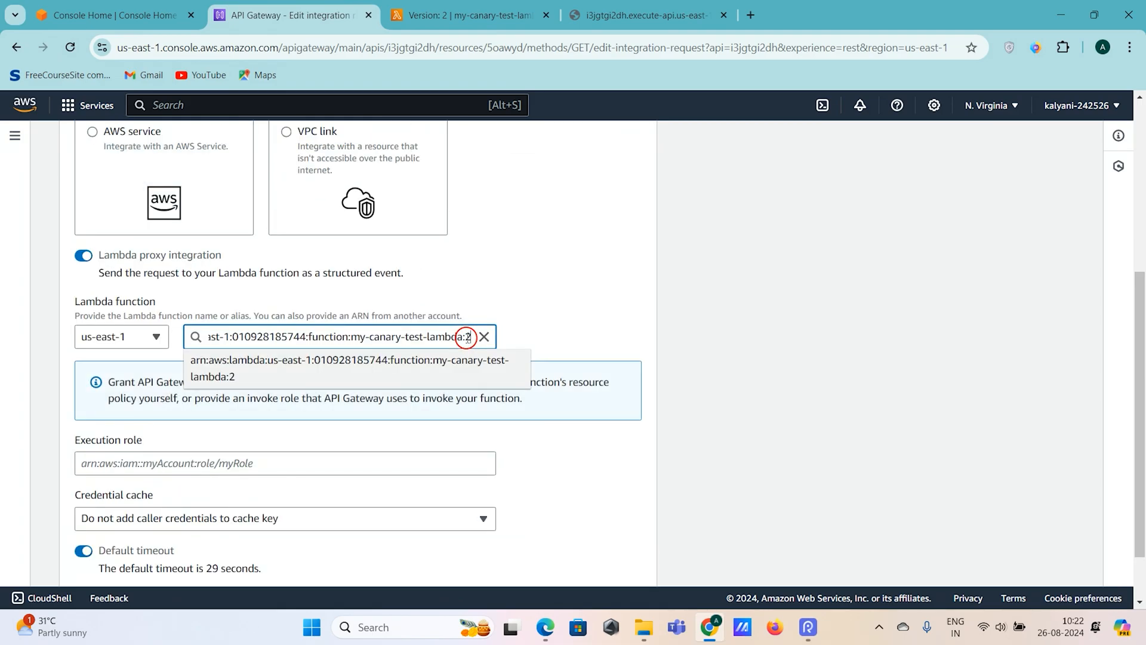
# Check the version suffix of the Lambda function ARN and save the integration request
pyautogui.click(521, 336)
pyautogui.click(443, 335)
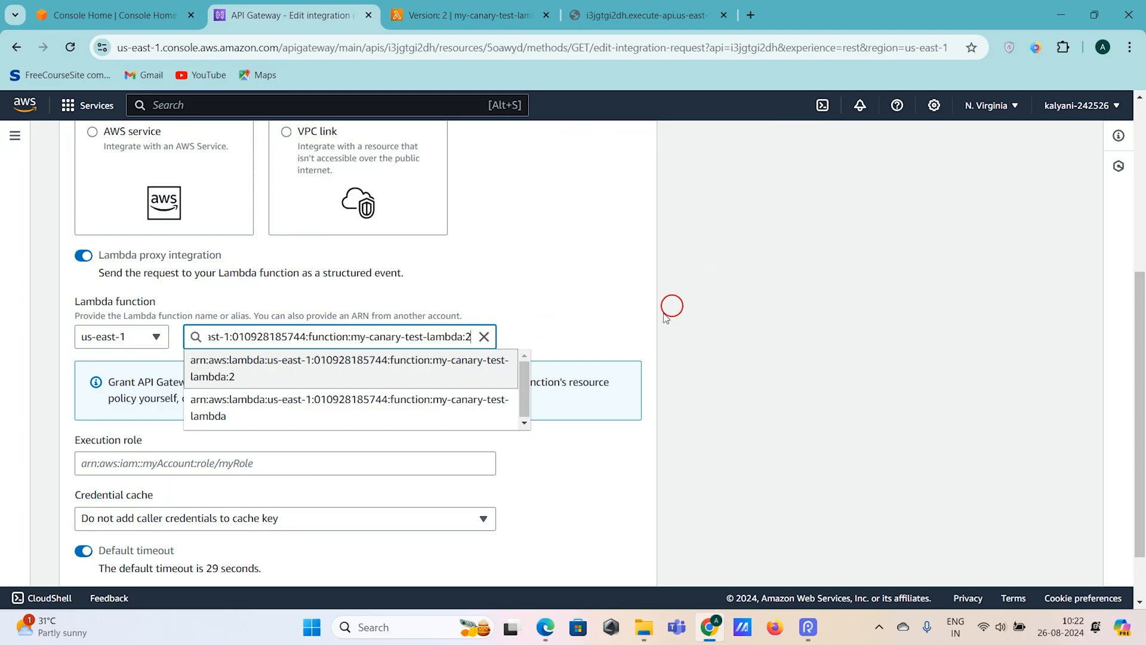
pyautogui.click(600, 325)
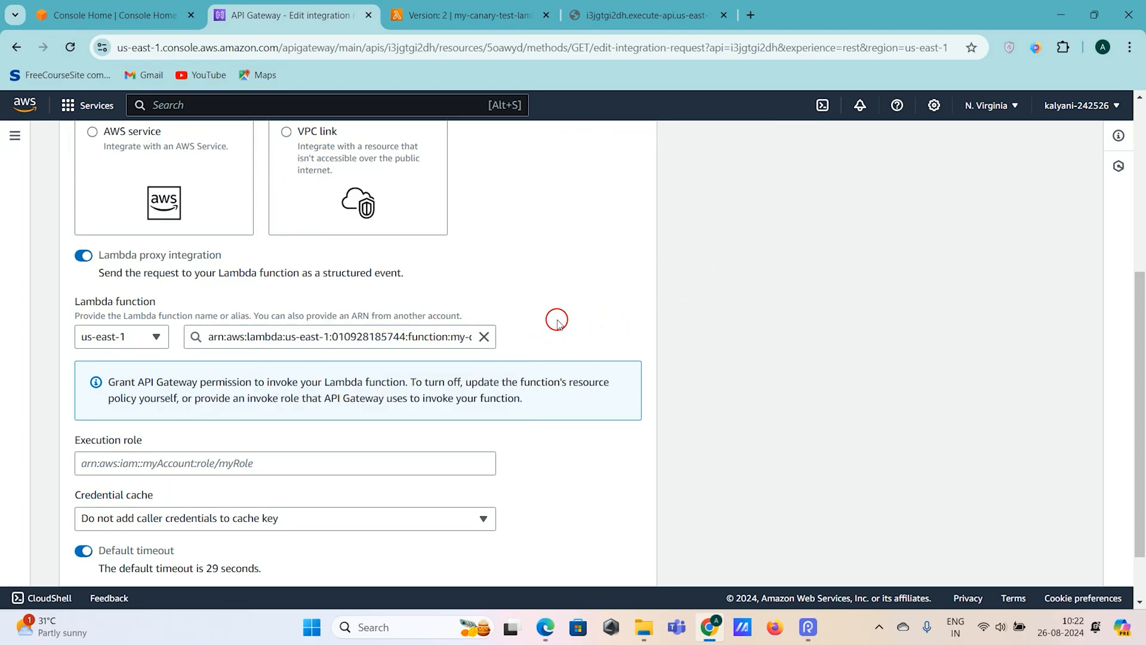
pyautogui.click(370, 336)
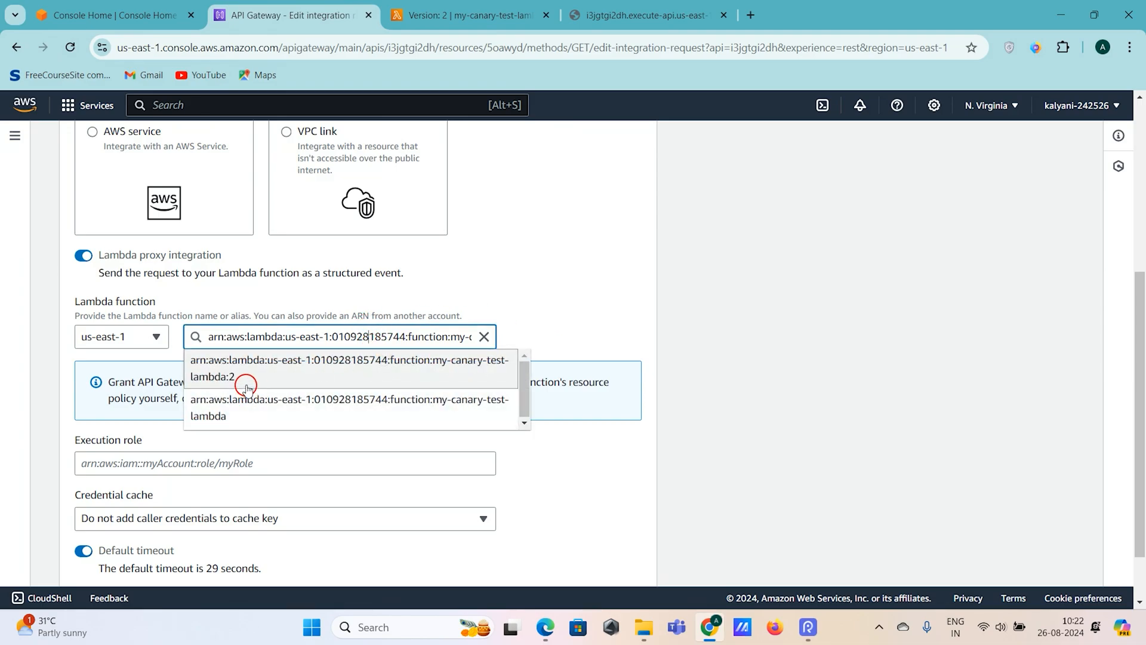
pyautogui.click(637, 270)
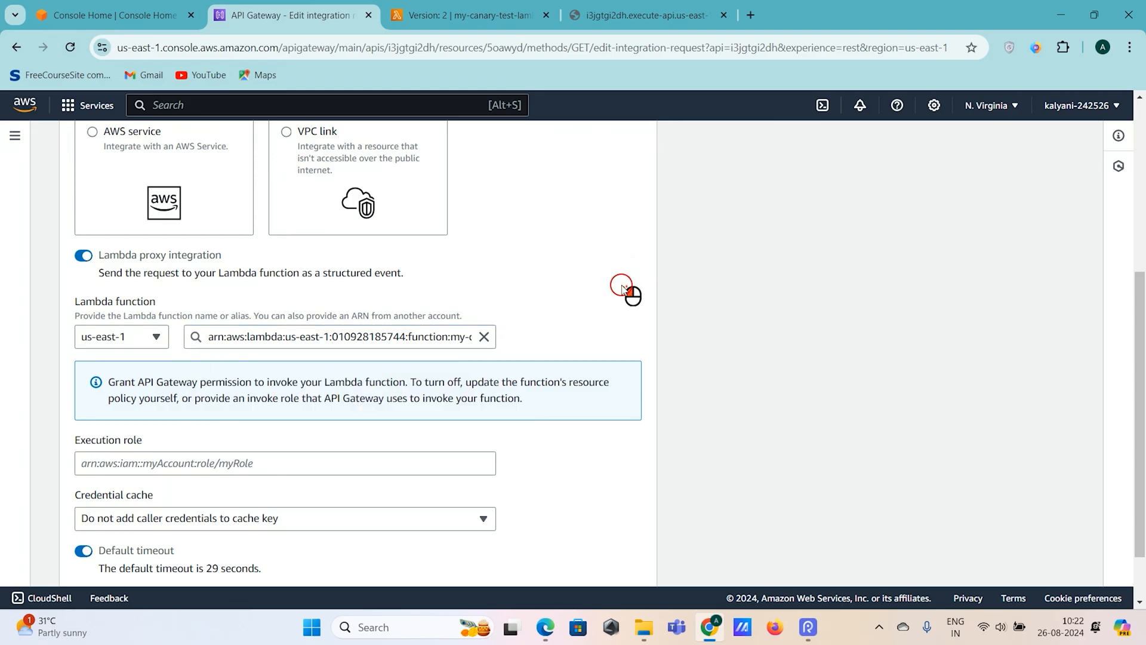
pyautogui.click(388, 338)
pyautogui.press('End')
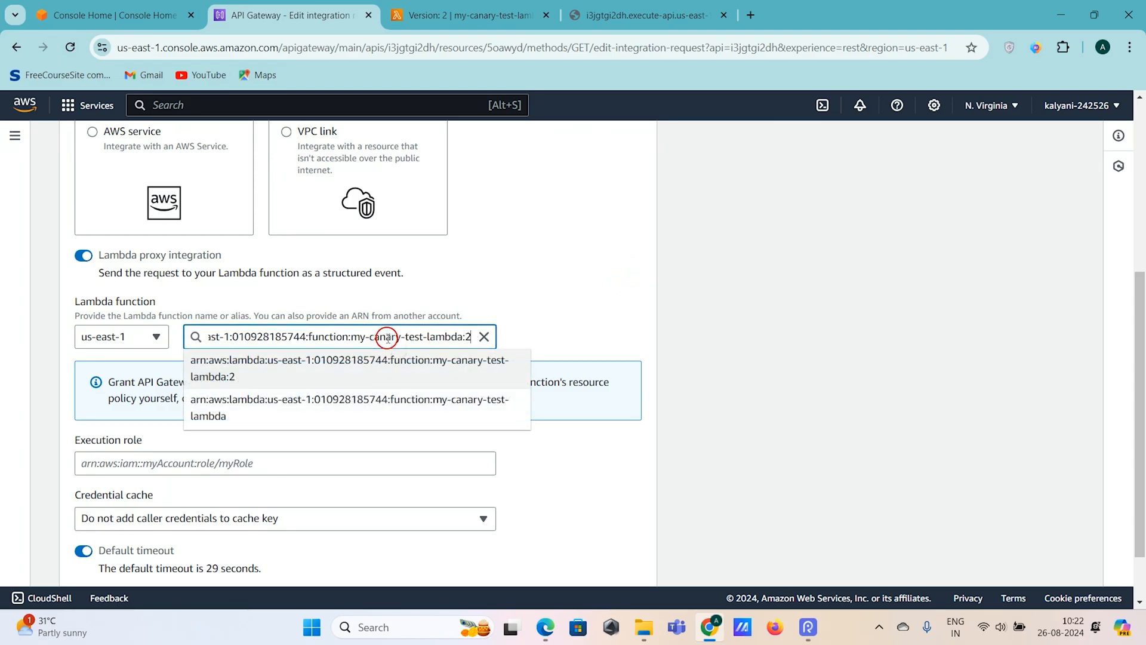
pyautogui.click(667, 413)
pyautogui.scroll(-1, 667, 416)
pyautogui.click(634, 558)
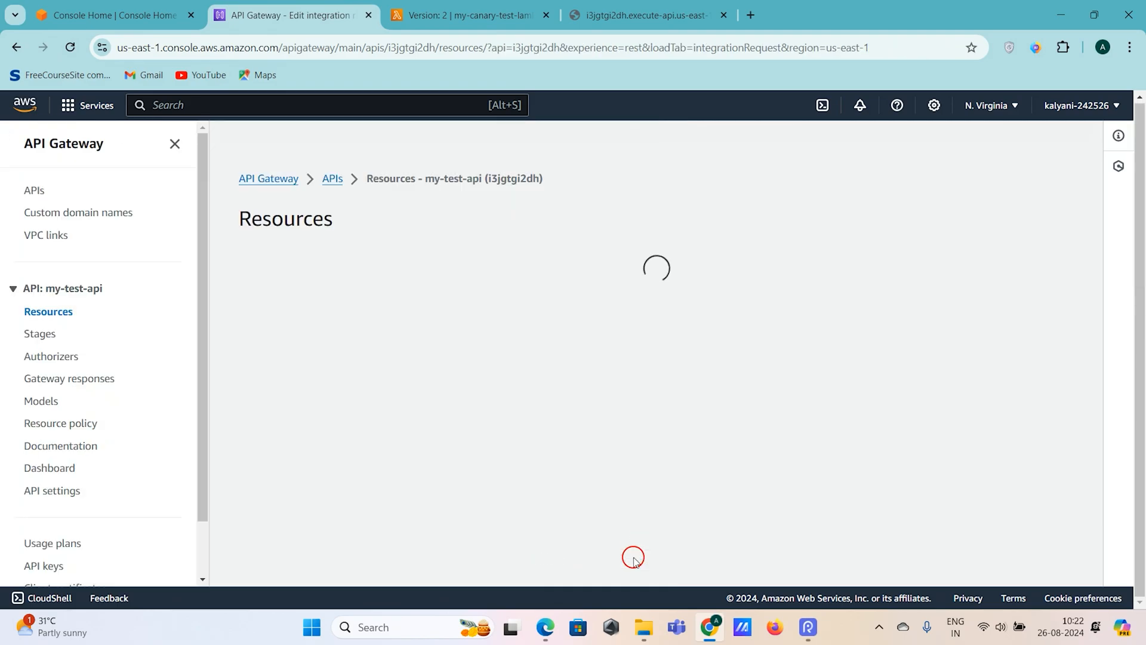
# Check which Lambda function version the /test-demo GET method's integration uses
pyautogui.scroll(-2, 593, 488)
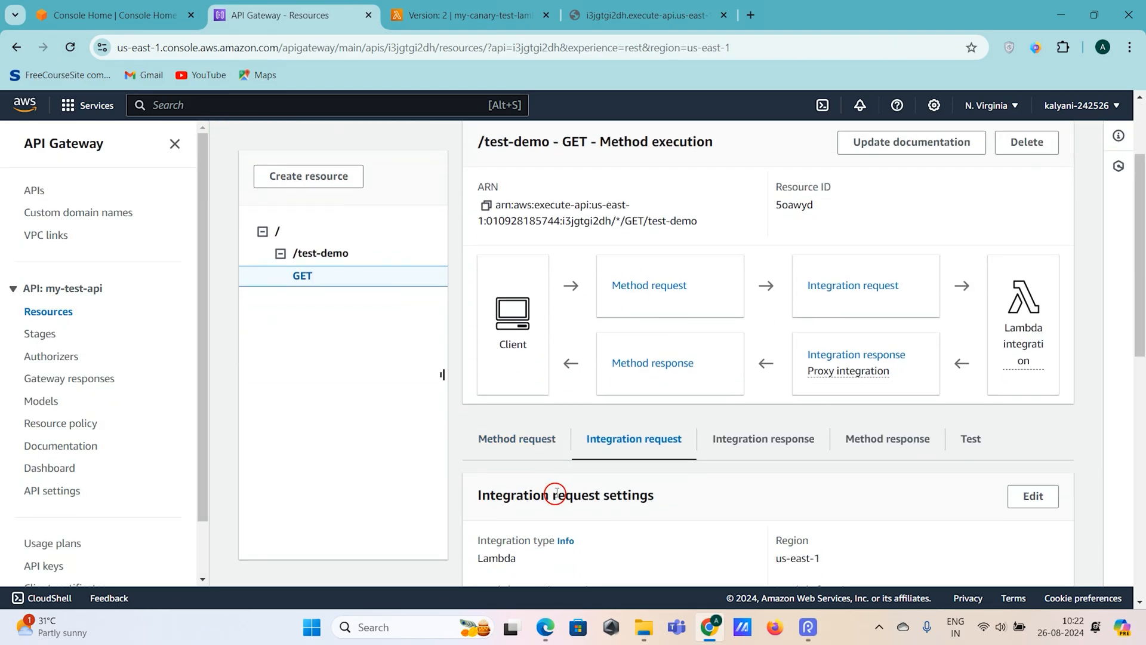
pyautogui.click(1025, 351)
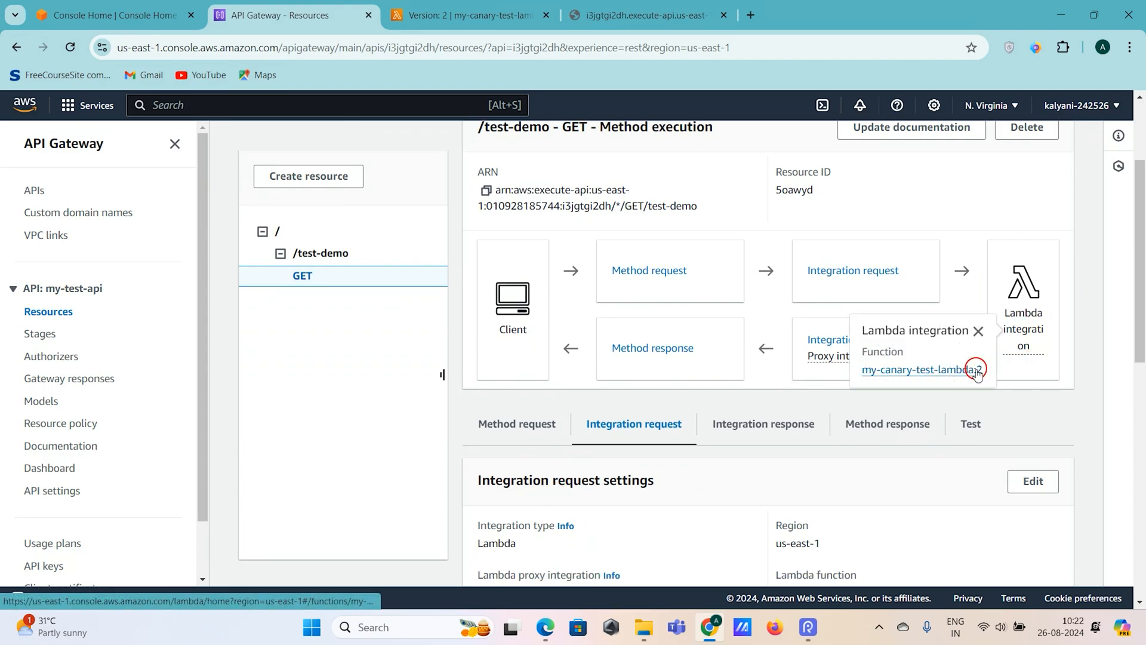
pyautogui.click(1041, 425)
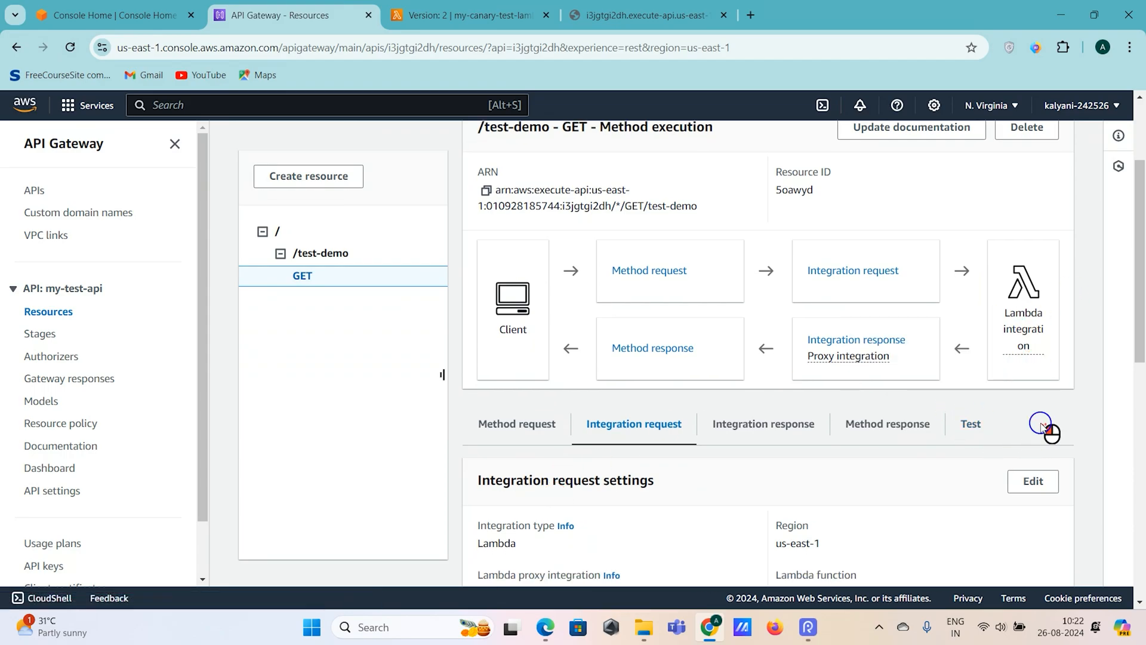
# Run a test call of the /test-demo GET method without parameters and inspect the response body
pyautogui.click(979, 425)
pyautogui.scroll(-4, 929, 394)
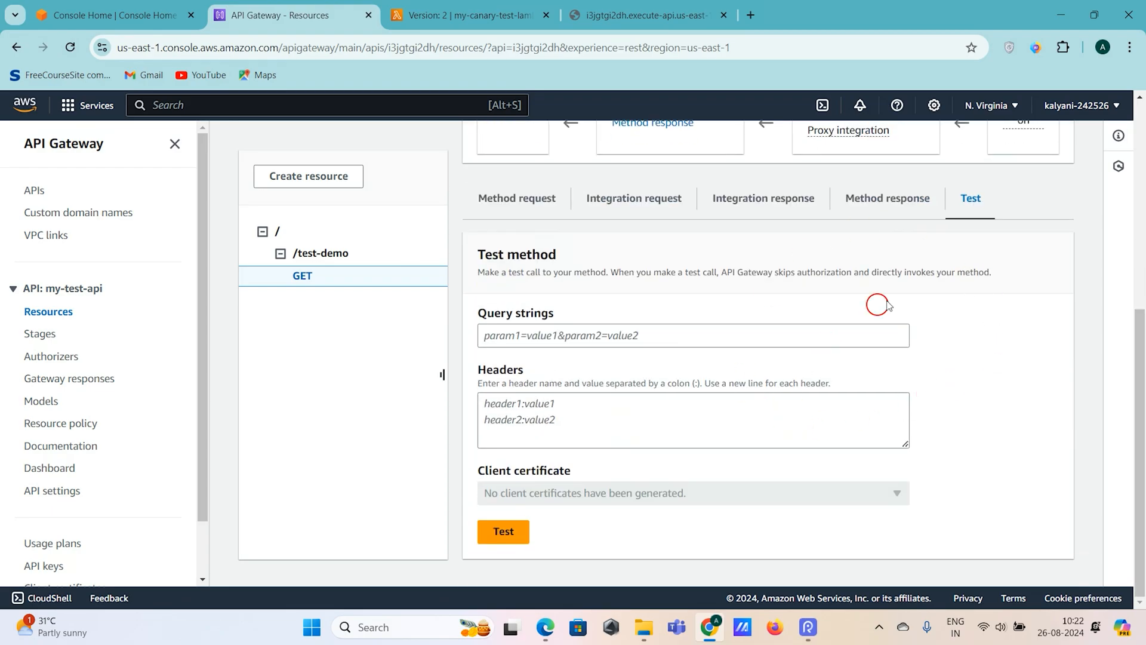
pyautogui.click(499, 536)
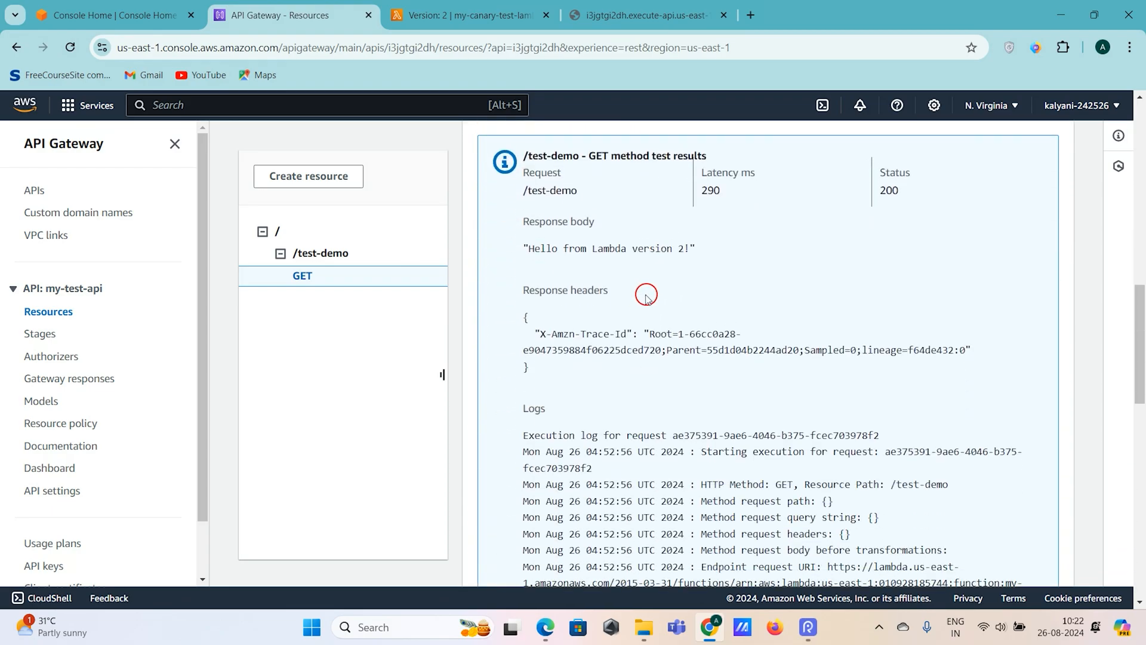
pyautogui.moveTo(701, 284); pyautogui.dragTo(530, 275)
# Deploy my-test-api to the existing canary (Canary enabled) stage, leaving the deployment description empty
pyautogui.scroll(12, 736, 322)
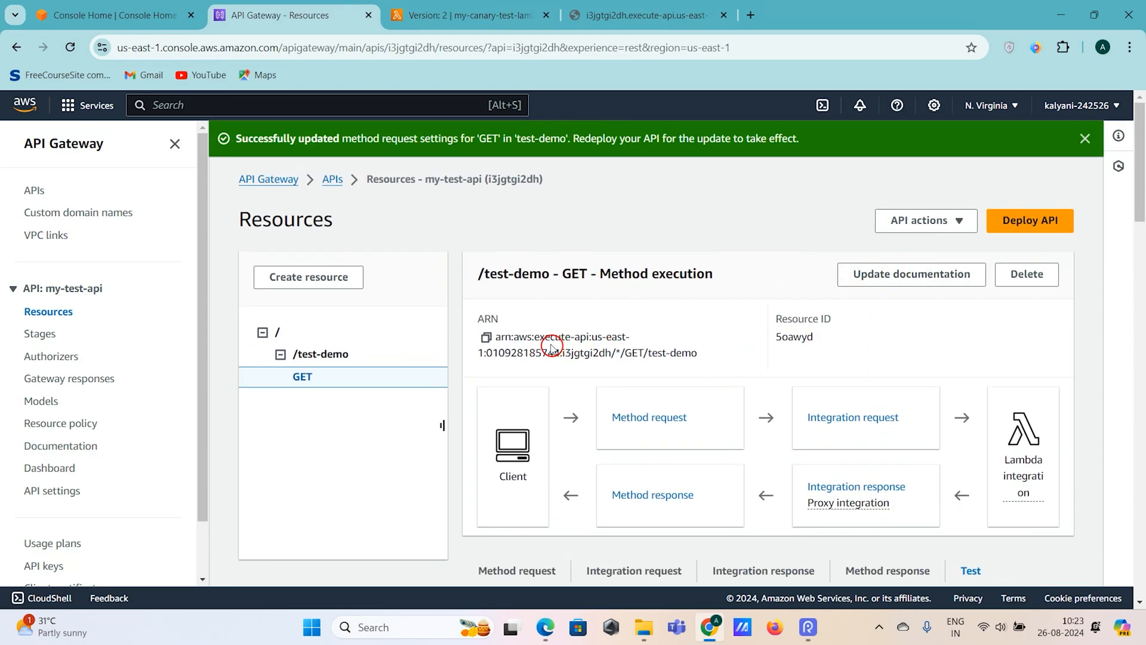
pyautogui.click(1040, 221)
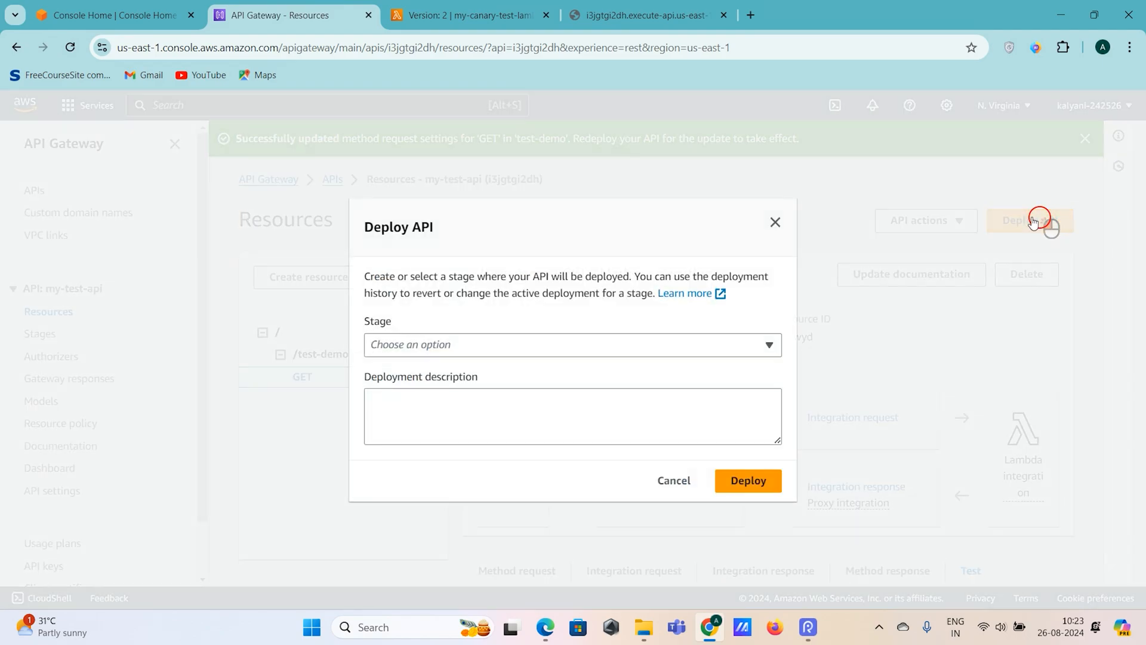
pyautogui.click(613, 352)
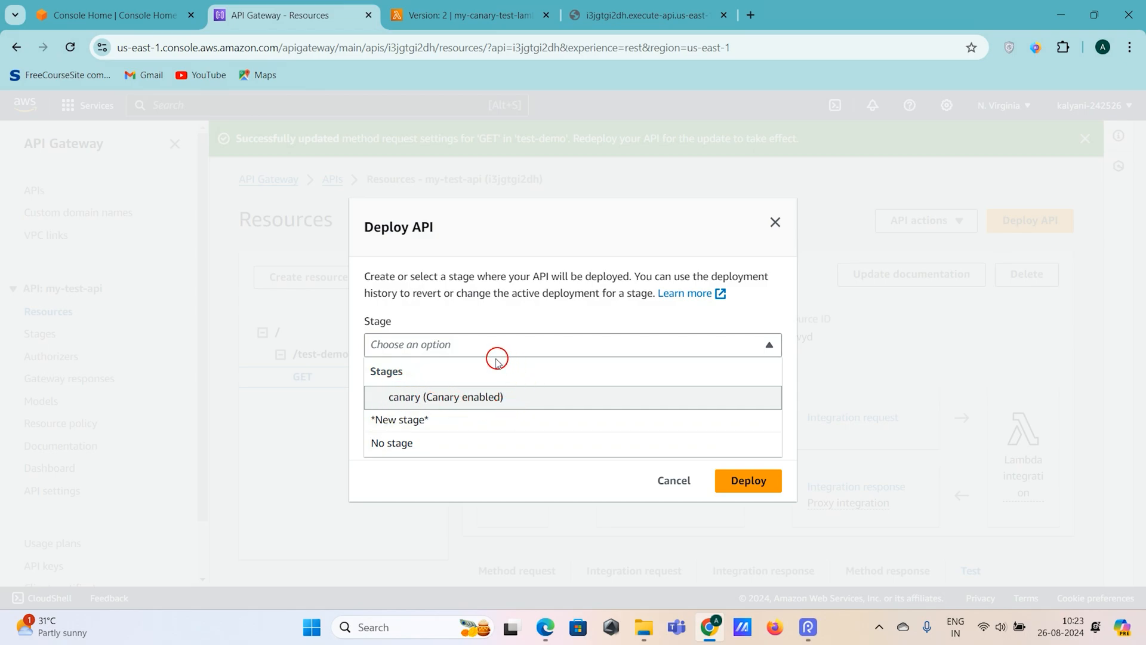
pyautogui.click(455, 397)
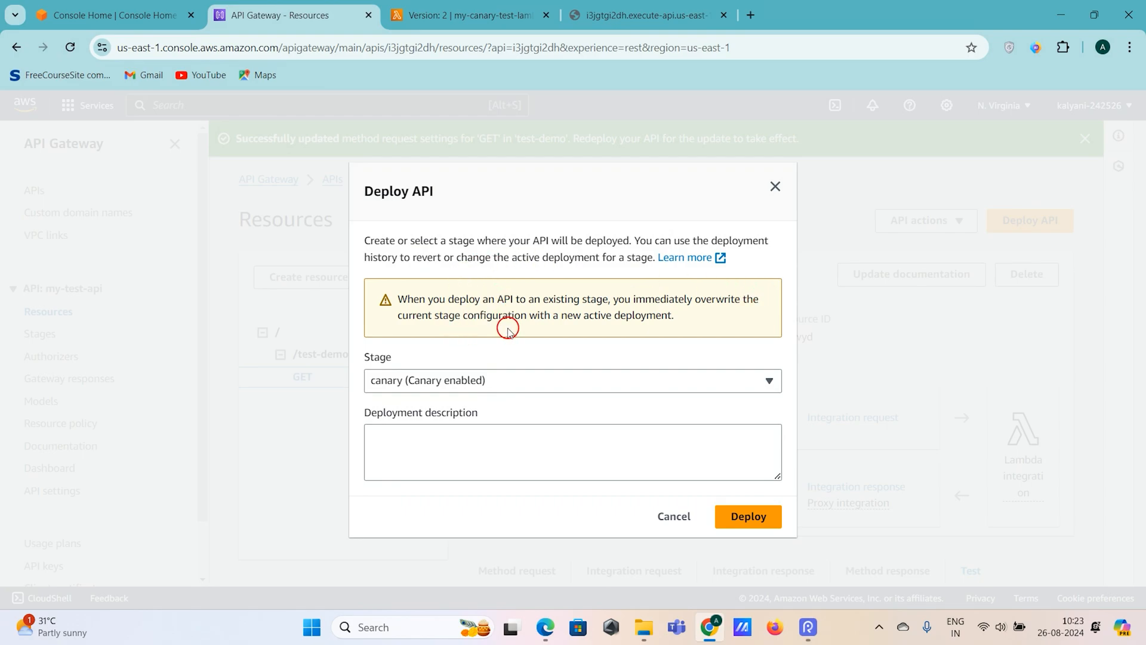
pyautogui.moveTo(707, 319); pyautogui.dragTo(401, 303)
pyautogui.click(467, 346)
pyautogui.click(728, 518)
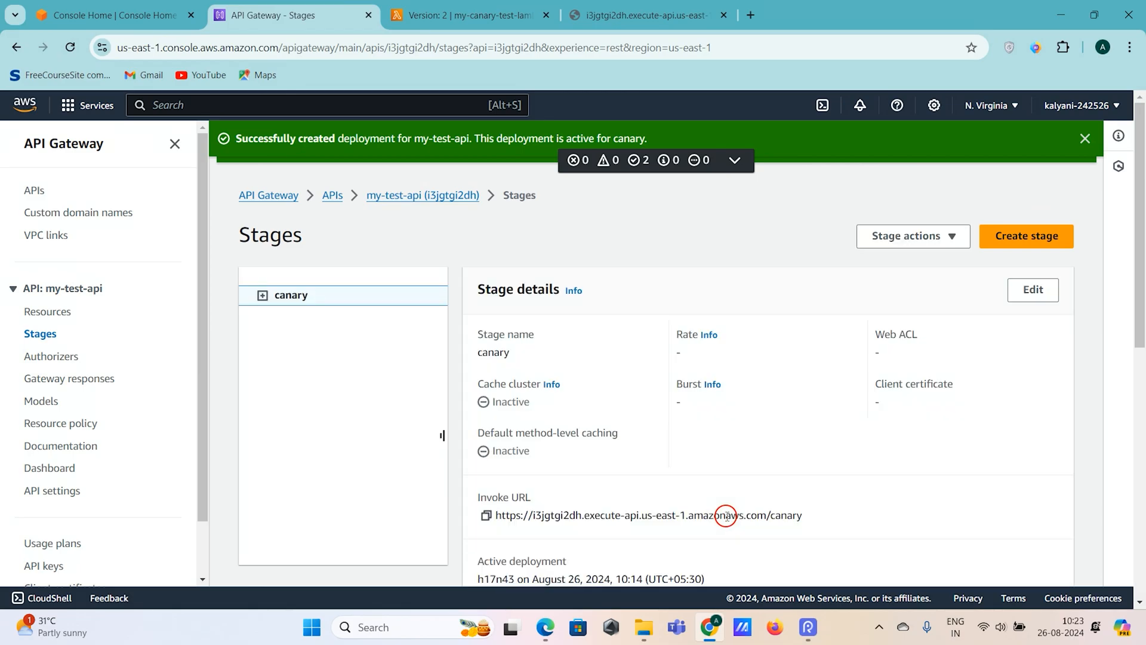
# Check how requests are split between the canary and the stage in the canary stage's canary settings
pyautogui.scroll(-8, 622, 422)
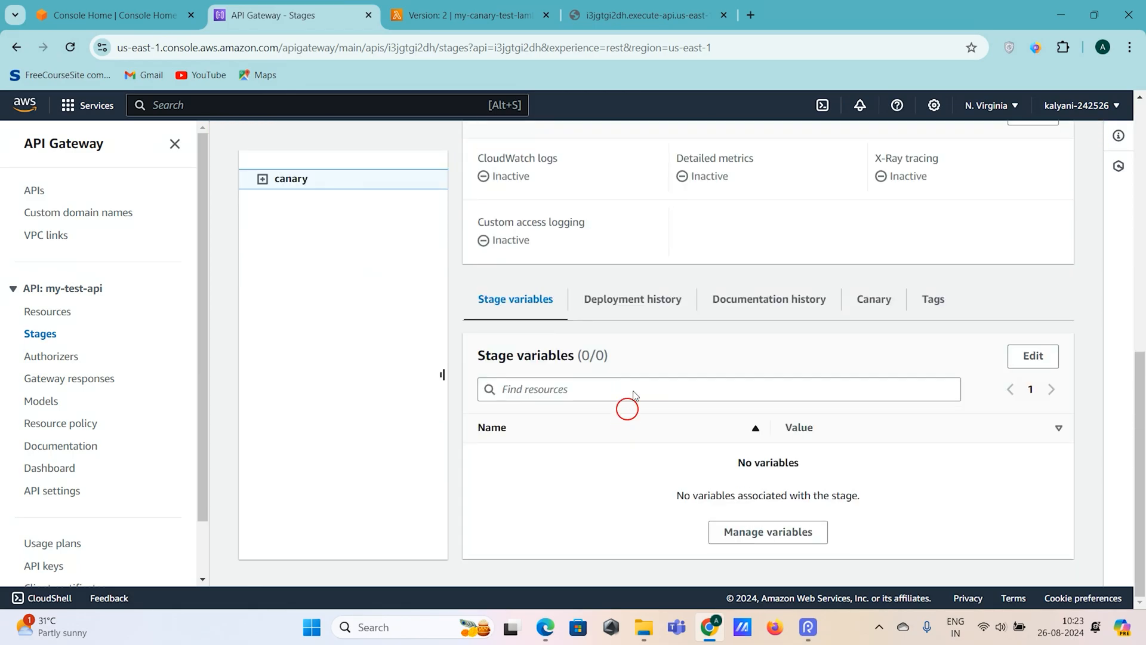
pyautogui.click(871, 301)
pyautogui.scroll(-1, 679, 471)
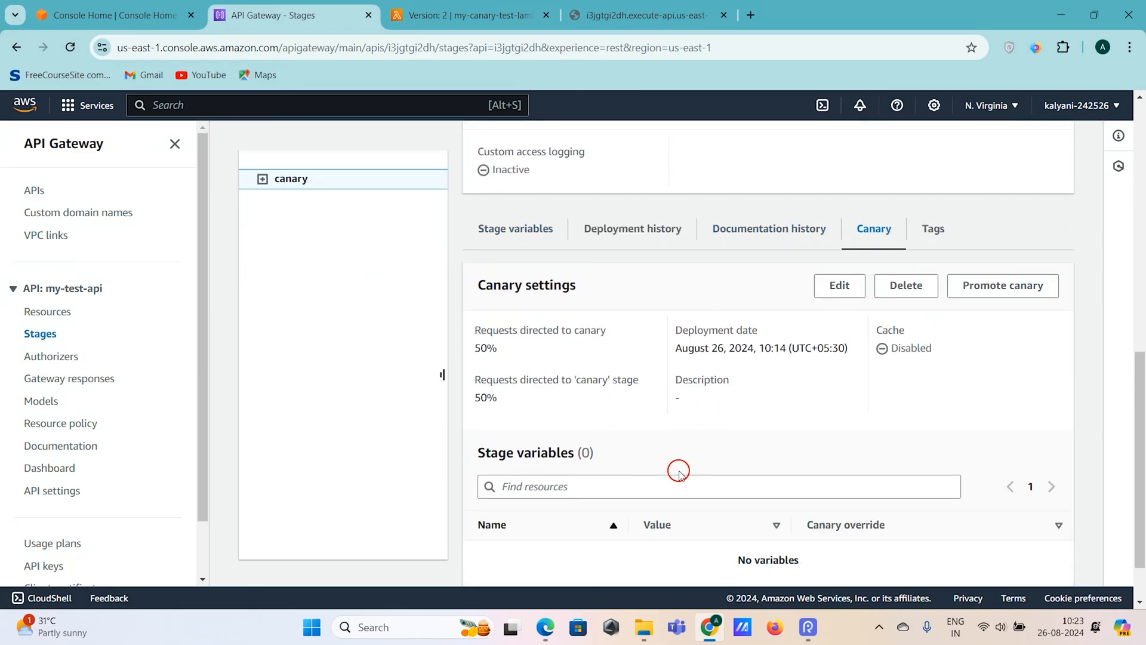
pyautogui.moveTo(535, 417); pyautogui.dragTo(469, 332)
pyautogui.click(709, 425)
pyautogui.scroll(-1, 714, 434)
pyautogui.scroll(4, 713, 430)
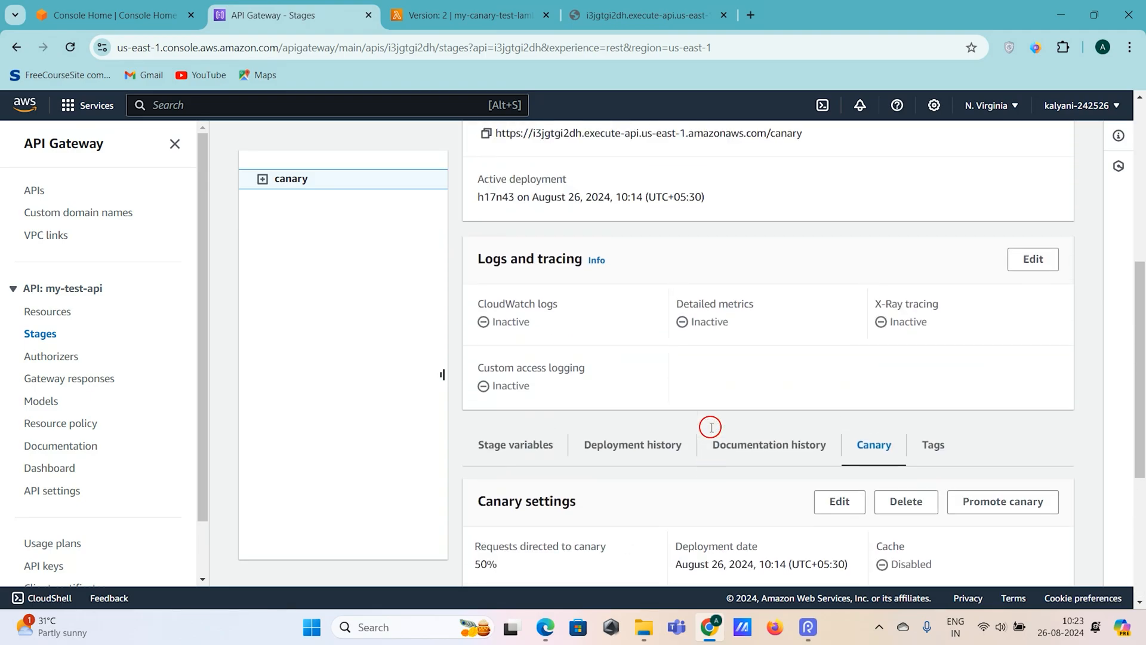
pyautogui.scroll(5, 710, 427)
# Request the canary stage's /test-demo invoke URL repeatedly and compare which Lambda version answers each request
pyautogui.click(632, 12)
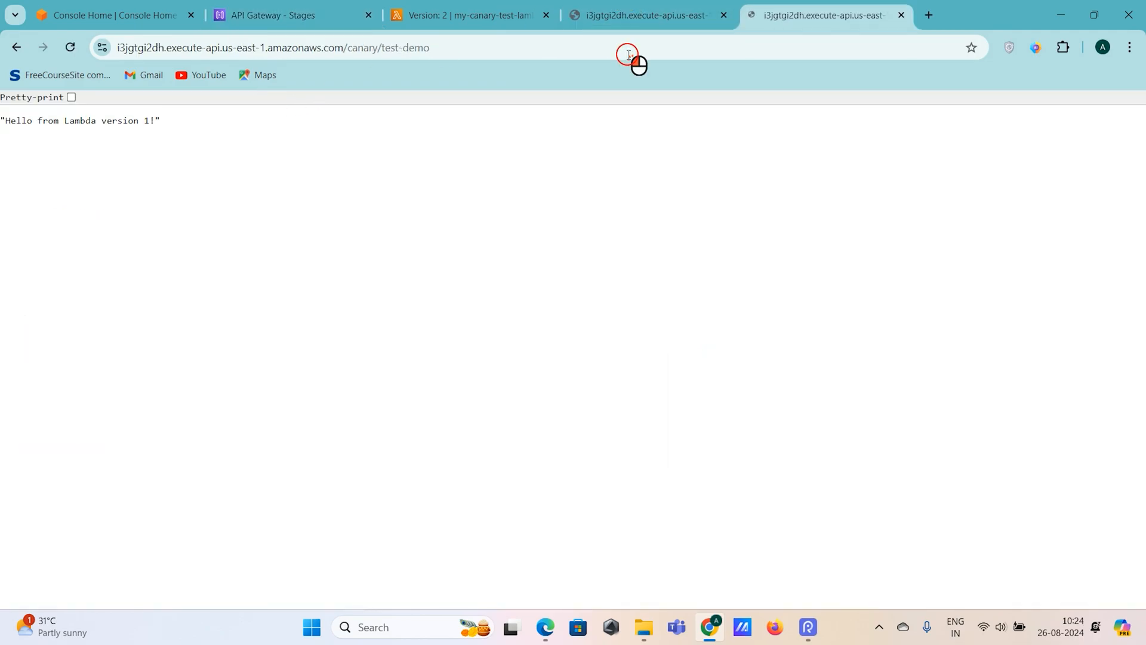
pyautogui.click(628, 54)
pyautogui.press('Return')
pyautogui.click(629, 55)
pyautogui.press('Return')
pyautogui.moveTo(174, 128); pyautogui.dragTo(136, 126)
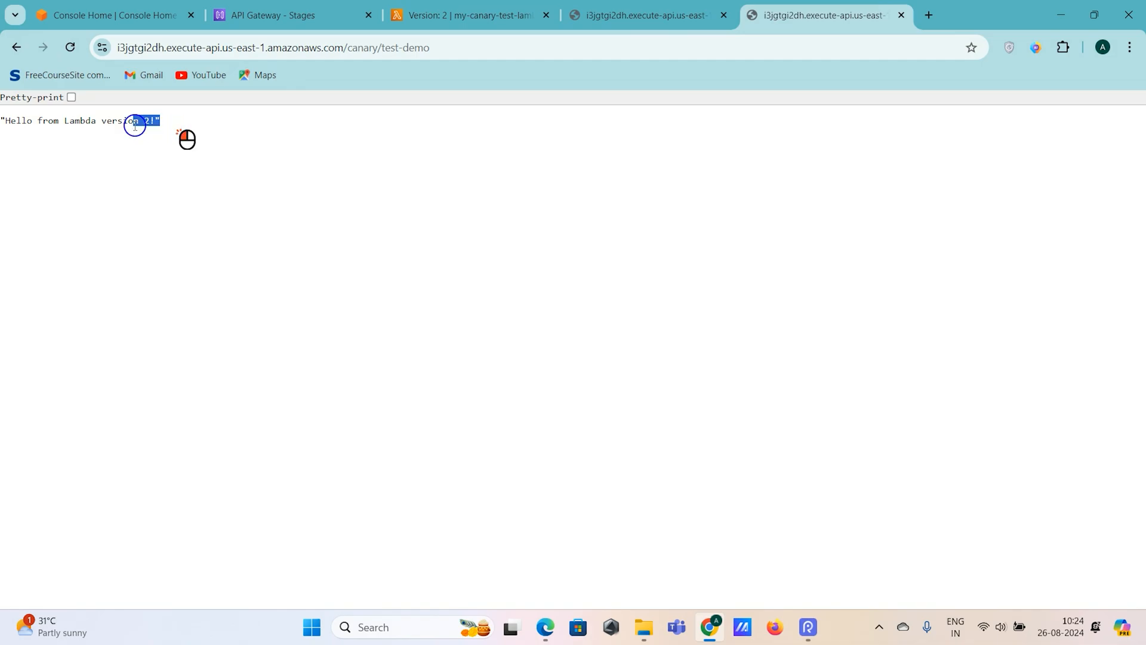
pyautogui.click(438, 49)
pyautogui.press('Return')
pyautogui.click(436, 48)
pyautogui.press('Return')
pyautogui.click(435, 47)
pyautogui.press('Return')
pyautogui.click(435, 48)
pyautogui.press('Return')
pyautogui.click(435, 47)
pyautogui.press('Return')
pyautogui.click(435, 47)
pyautogui.press('Return')
pyautogui.click(435, 48)
pyautogui.press('Return')
pyautogui.click(435, 48)
pyautogui.press('Return')
pyautogui.click(436, 48)
pyautogui.press('Return')
pyautogui.click(435, 48)
pyautogui.press('Return')
pyautogui.click(436, 48)
pyautogui.press('Return')
pyautogui.click(435, 48)
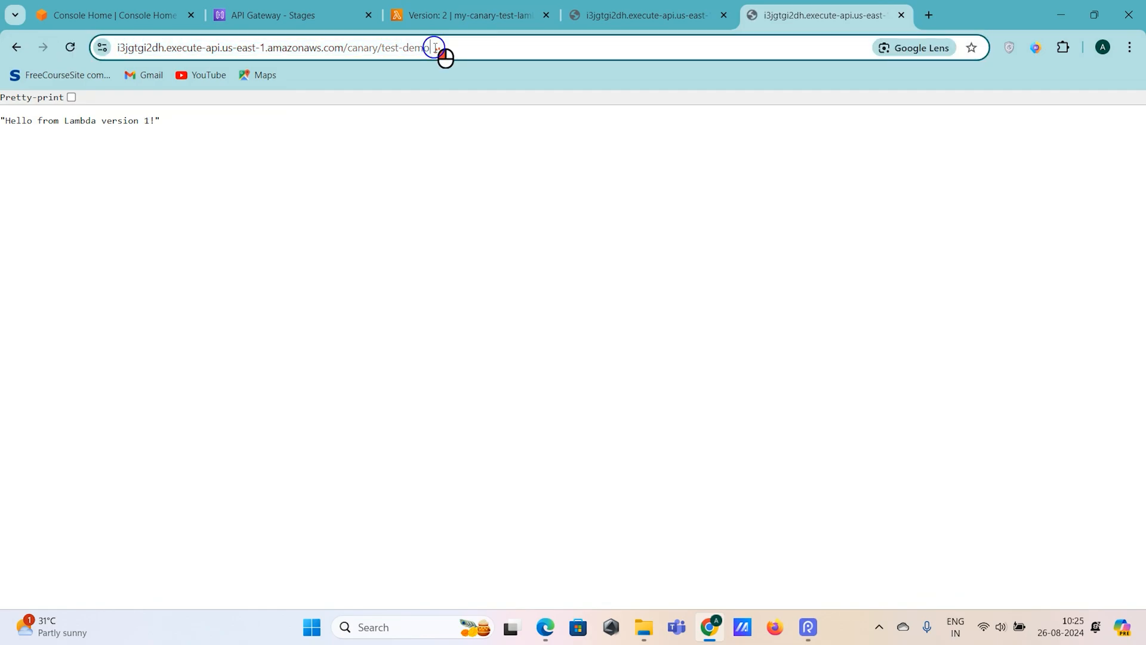
pyautogui.press('Return')
pyautogui.click(435, 48)
pyautogui.press('Return')
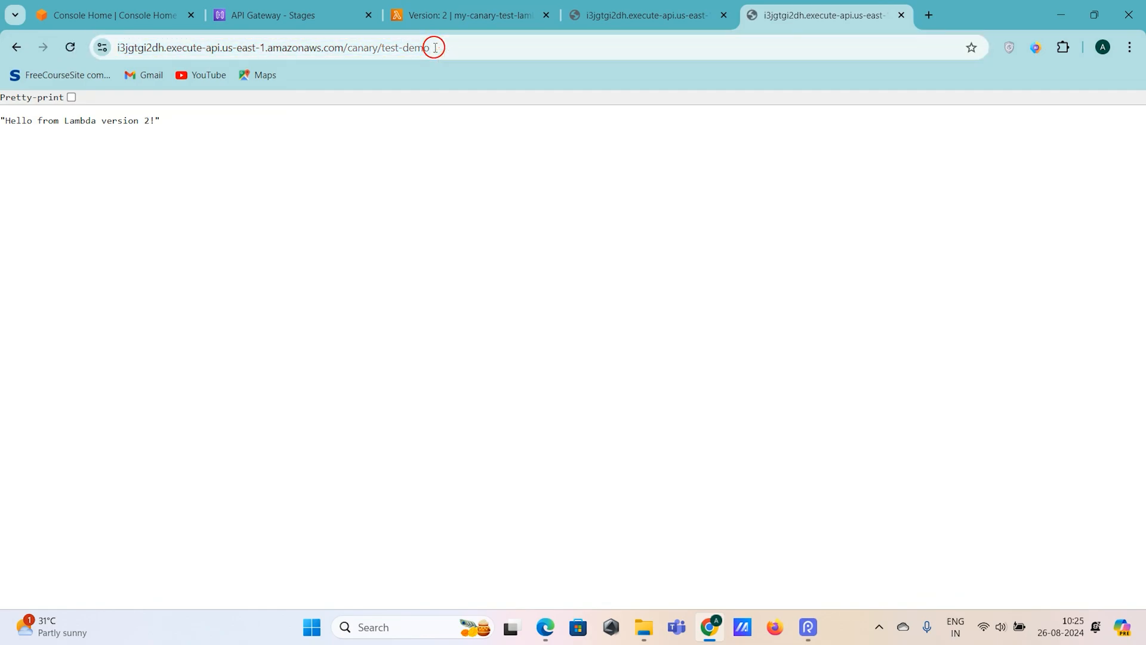
pyautogui.click(435, 48)
pyautogui.press('Return')
pyautogui.click(436, 48)
pyautogui.press('Return')
pyautogui.click(436, 48)
pyautogui.press('Return')
pyautogui.click(435, 48)
pyautogui.press('Return')
pyautogui.click(435, 48)
pyautogui.press('Return')
pyautogui.click(435, 48)
pyautogui.press('Return')
# Promote the canary on the canary stage, updating the stage's deployment and variables and setting the canary percentage to 0.0%
pyautogui.click(289, 13)
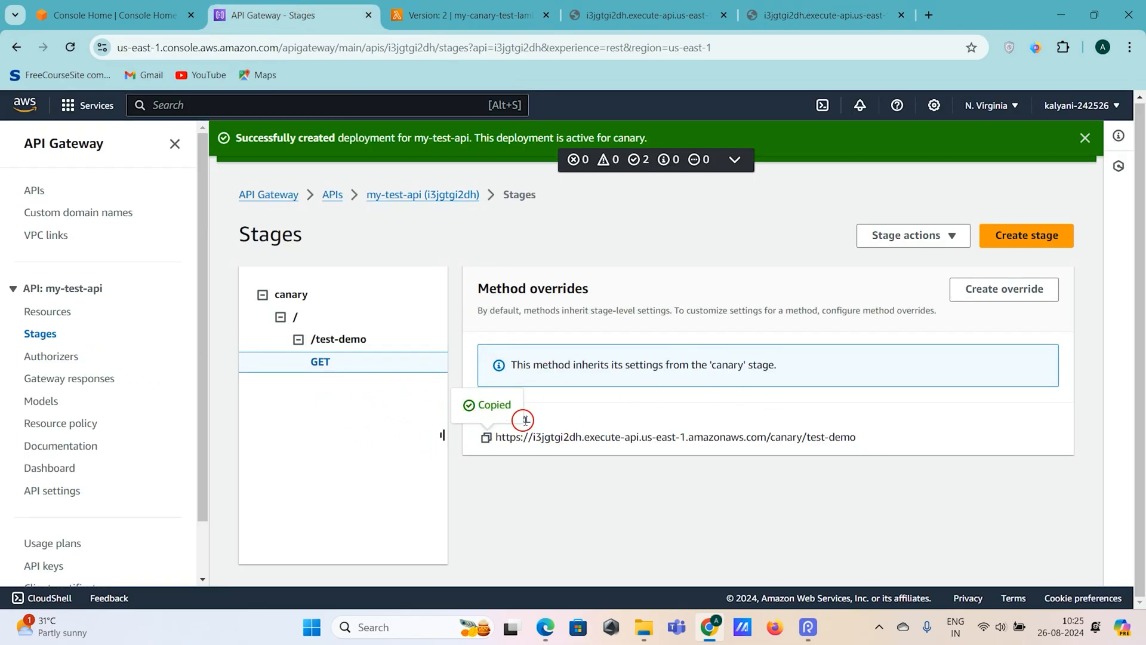
pyautogui.click(370, 346)
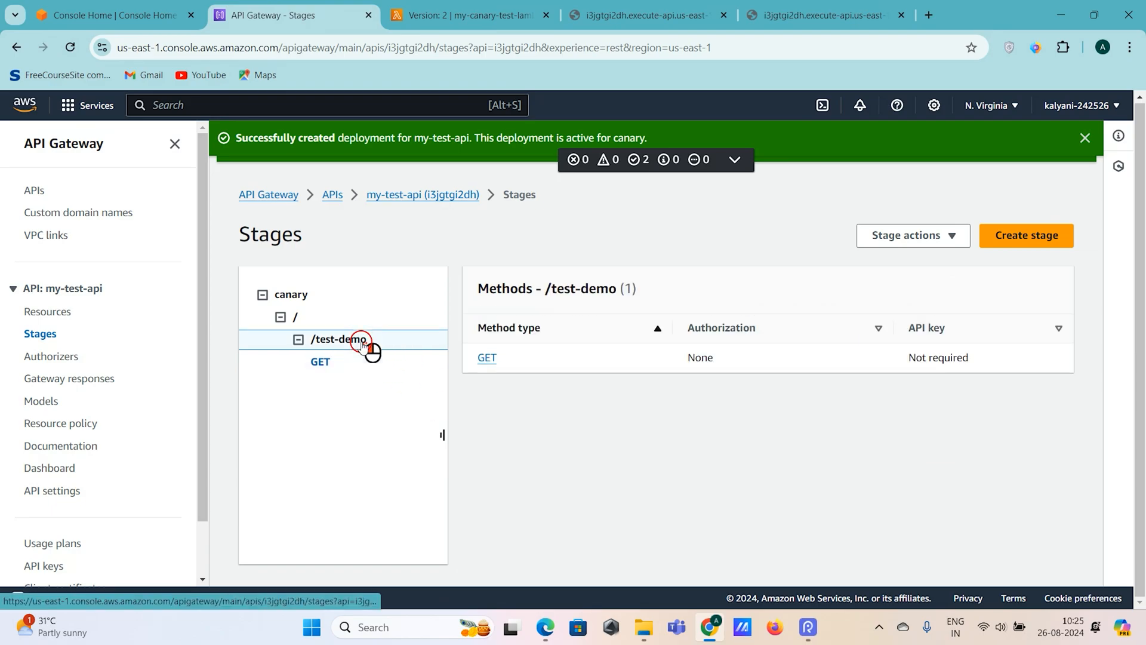
pyautogui.click(298, 299)
pyautogui.scroll(-5, 800, 435)
pyautogui.click(879, 311)
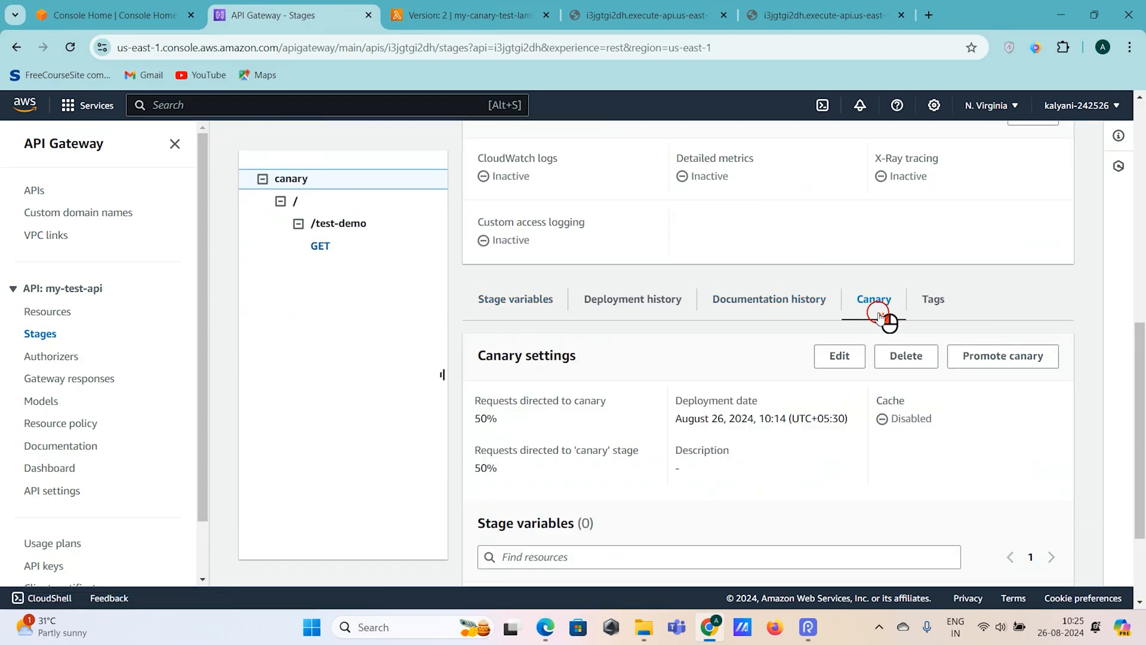
pyautogui.moveTo(505, 425); pyautogui.dragTo(461, 423)
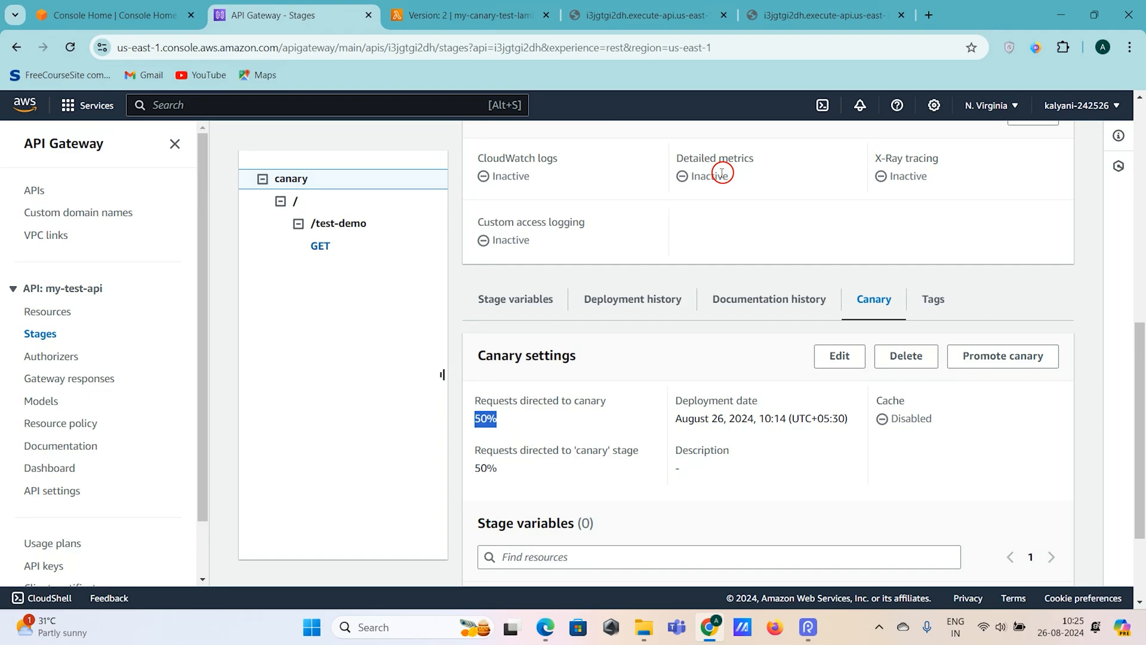
pyautogui.click(977, 361)
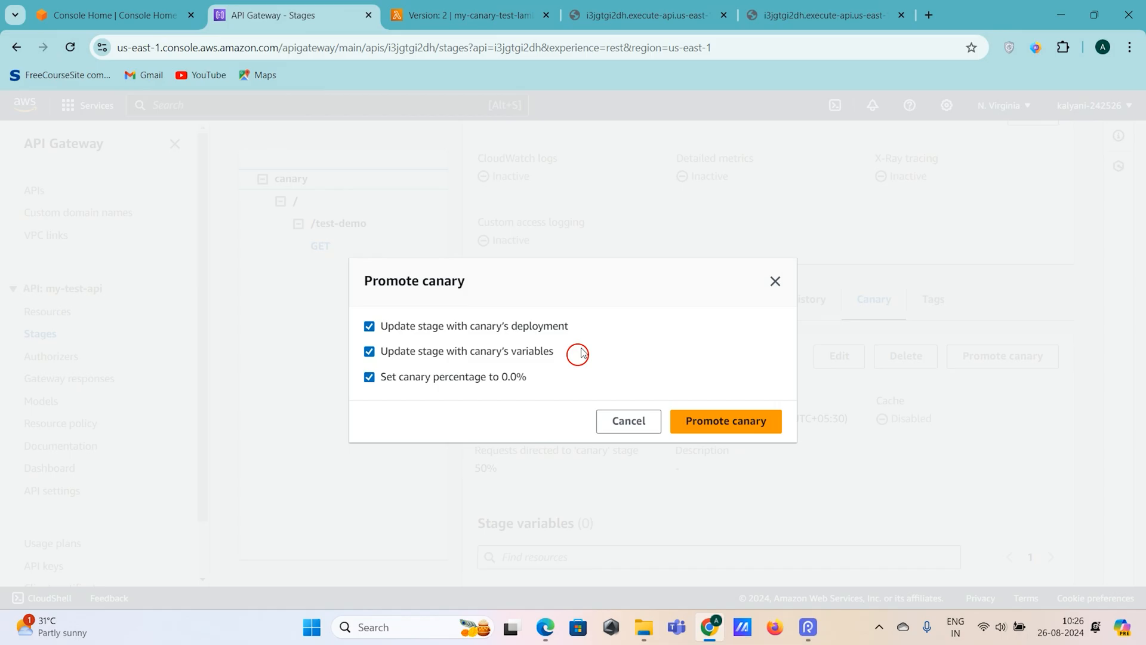
pyautogui.click(723, 421)
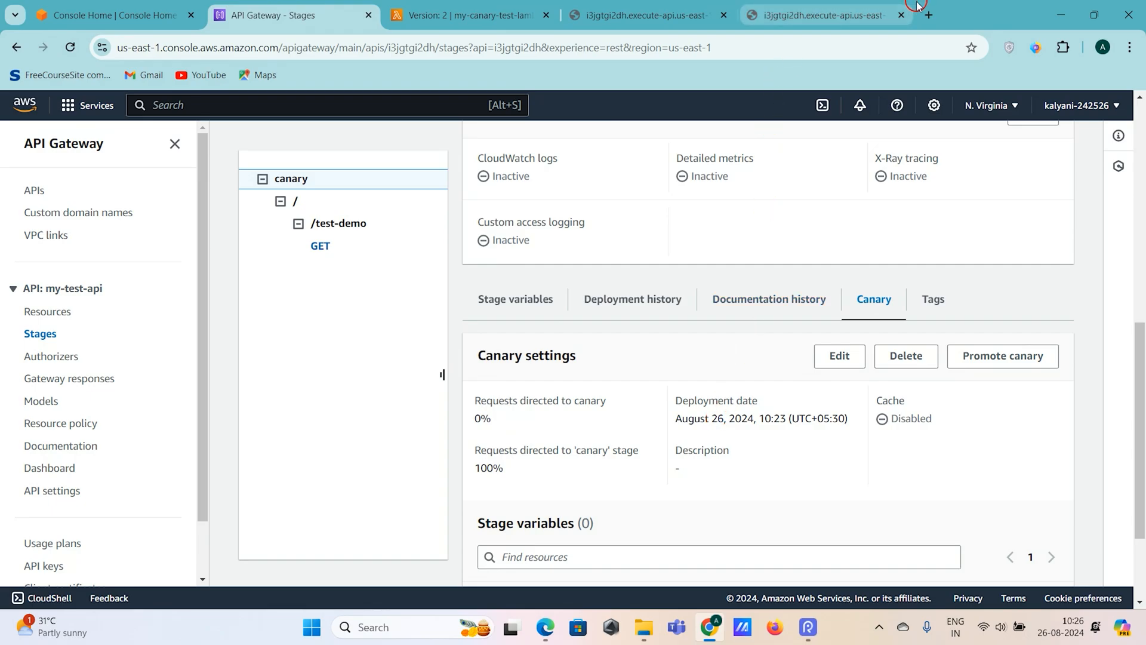
# Copy the invoke URL of the canary stage's /test-demo GET method and open it in a new browser tab
pyautogui.click(316, 247)
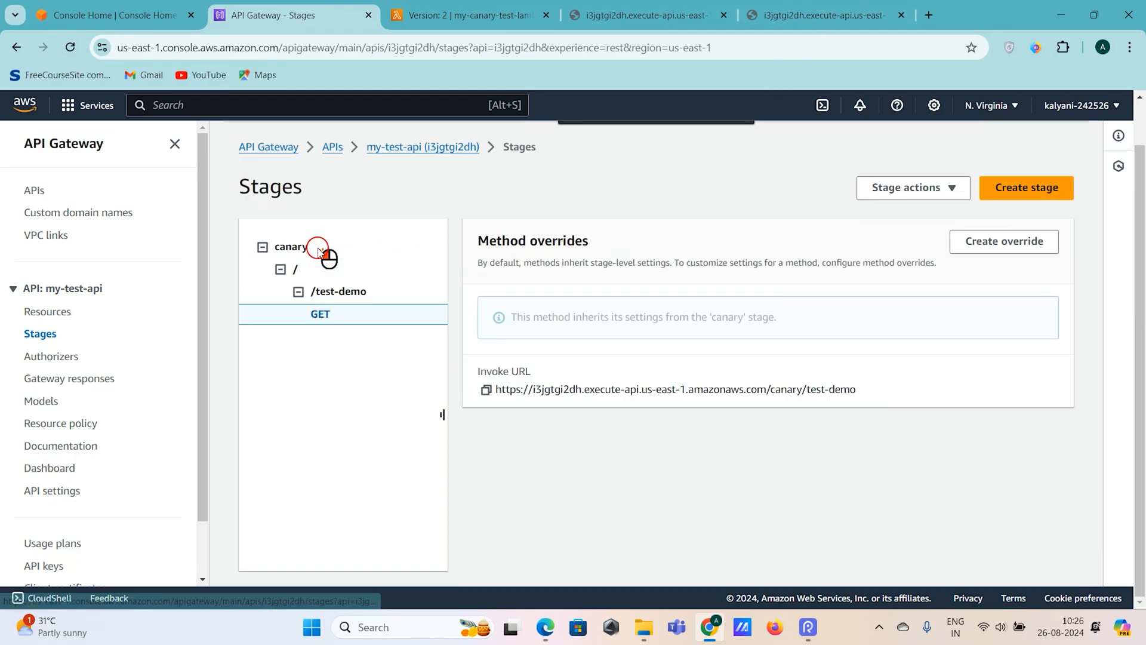
pyautogui.click(487, 438)
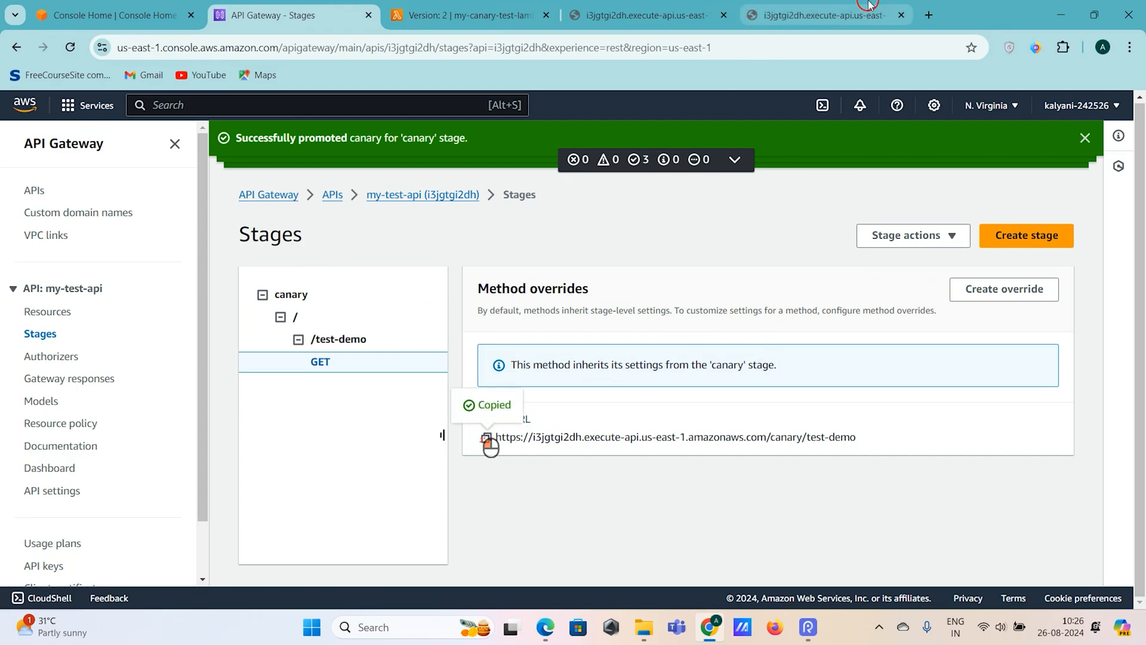
pyautogui.click(928, 15)
pyautogui.hotkey('ctrl', 'v')
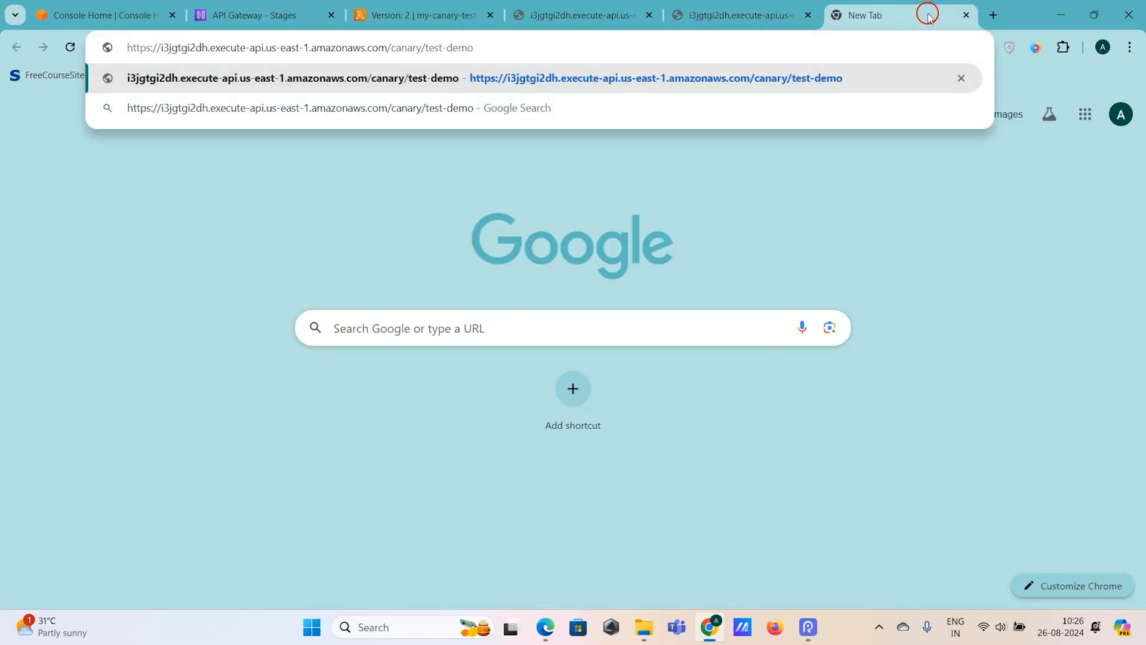
pyautogui.press('Return')
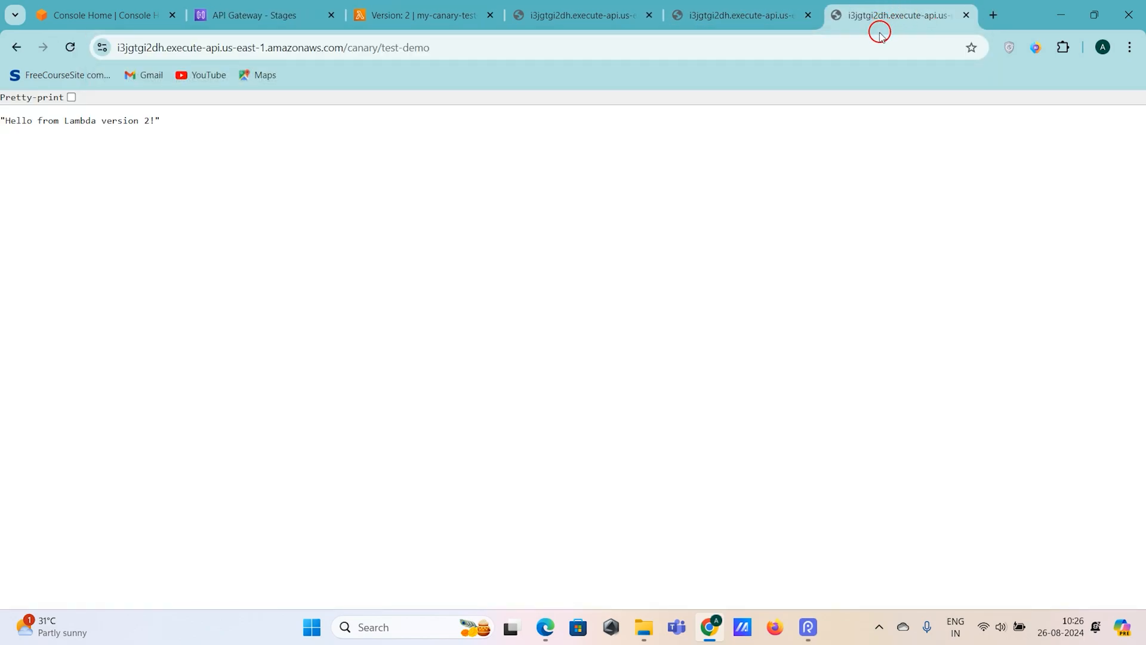
# Reload the /test-demo invoke URL repeatedly to check which Lambda version responds after the canary promotion
pyautogui.click(862, 50)
pyautogui.click(802, 43)
pyautogui.press('Return')
pyautogui.click(801, 44)
pyautogui.press('Return')
pyautogui.click(801, 44)
pyautogui.press('Return')
pyautogui.click(801, 43)
pyautogui.press('Return')
pyautogui.rightClick(802, 45)
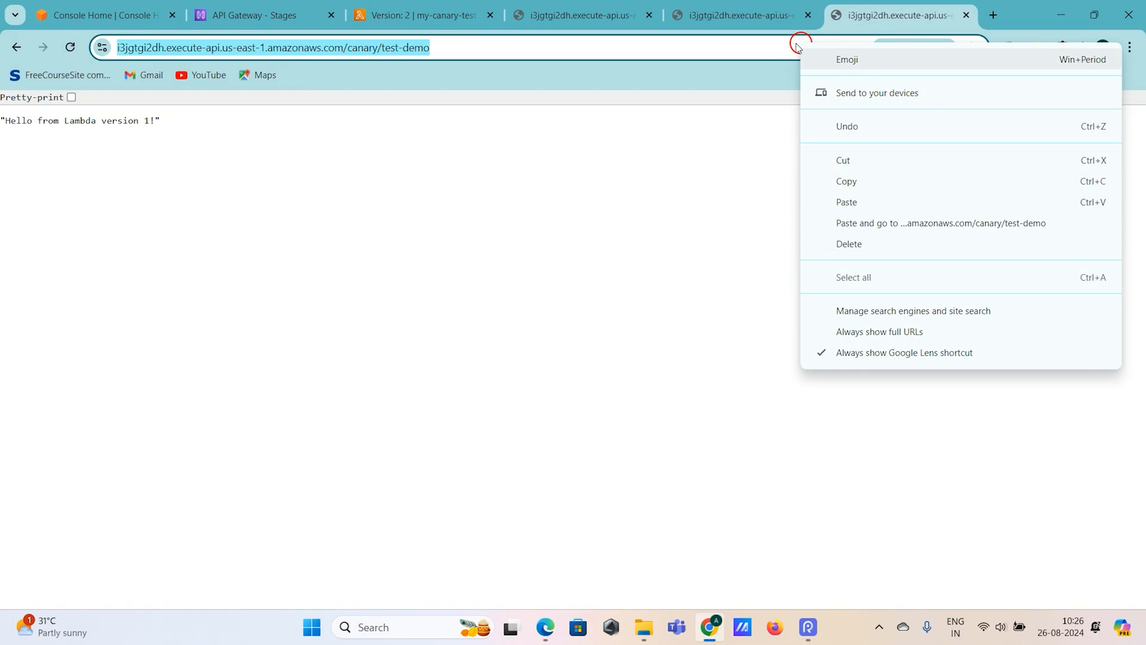
pyautogui.click(717, 53)
pyautogui.press('Return')
pyautogui.click(716, 52)
pyautogui.press('Return')
pyautogui.click(717, 52)
pyautogui.press('Return')
pyautogui.click(717, 52)
pyautogui.press('Return')
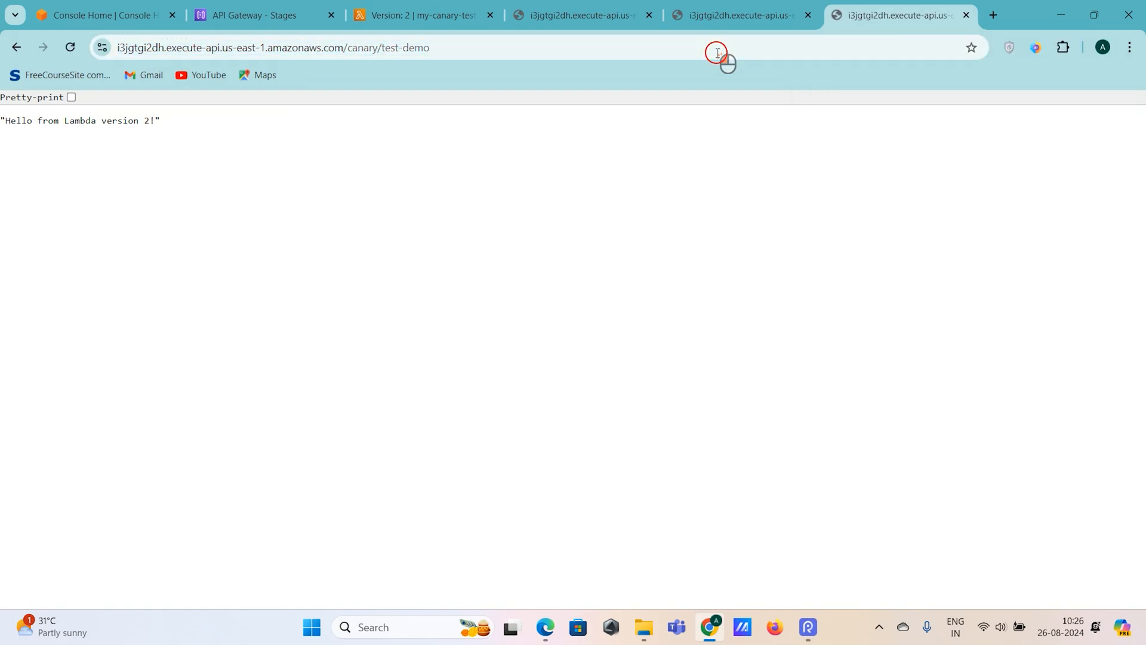
pyautogui.click(717, 52)
pyautogui.press('Return')
pyautogui.click(667, 48)
pyautogui.press('Return')
pyautogui.click(668, 48)
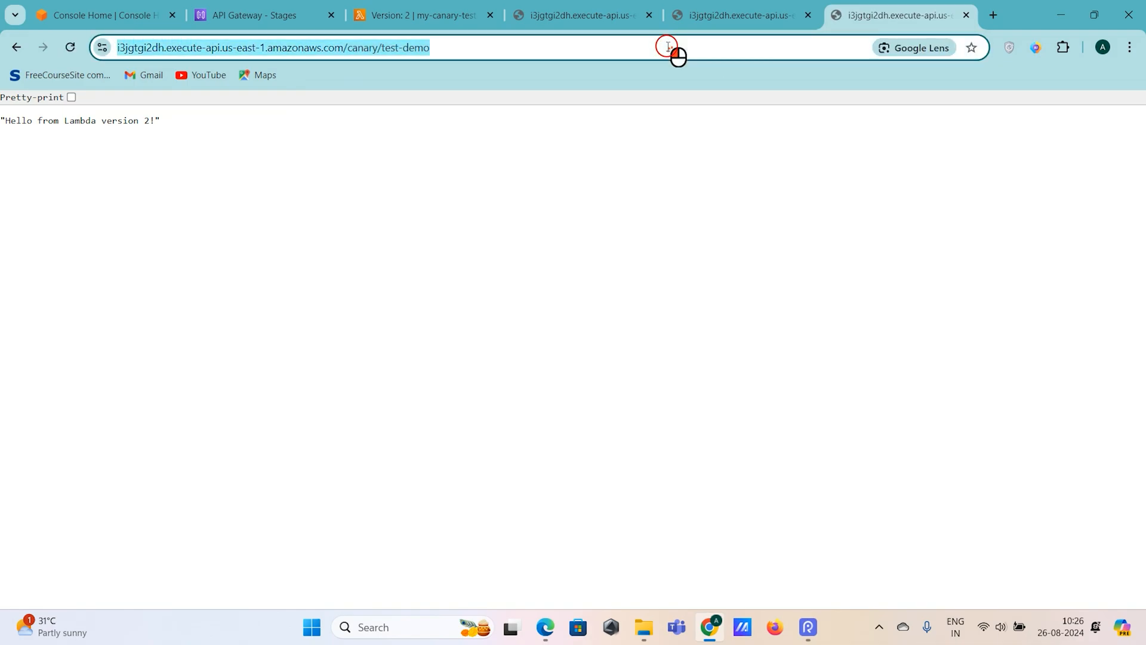
pyautogui.press('Return')
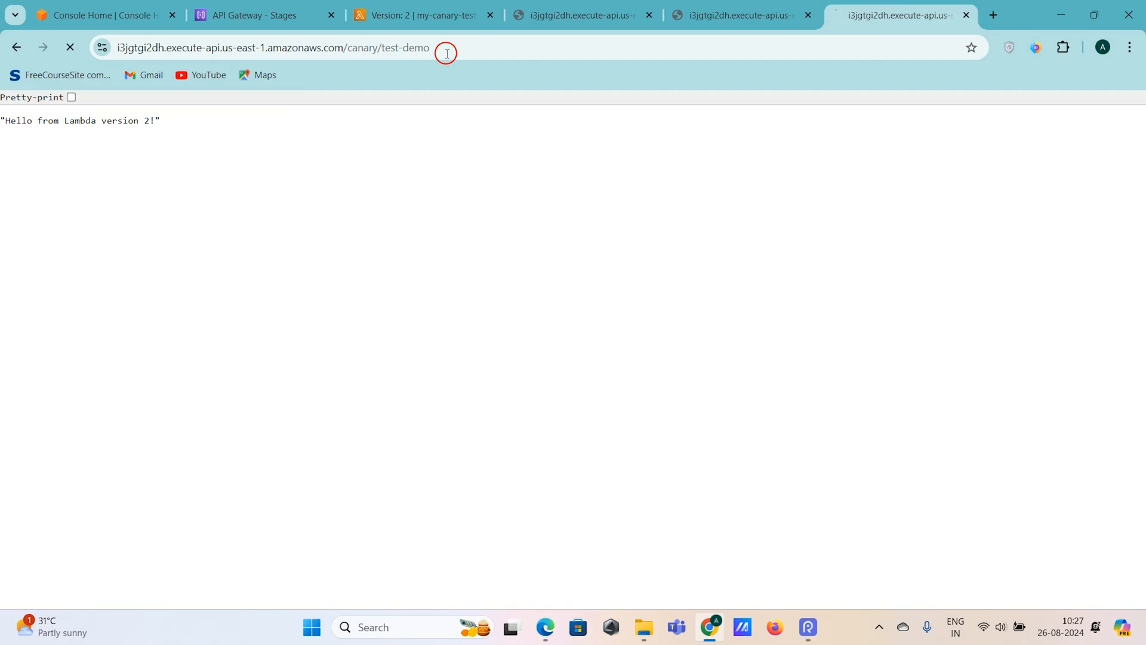
pyautogui.click(446, 53)
pyautogui.press('Return')
pyautogui.click(446, 53)
pyautogui.press('Return')
pyautogui.click(447, 53)
pyautogui.press('Return')
pyautogui.click(447, 53)
pyautogui.press('Return')
pyautogui.click(446, 53)
pyautogui.press('Return')
pyautogui.click(447, 53)
pyautogui.press('Return')
pyautogui.click(447, 53)
pyautogui.press('Return')
pyautogui.click(446, 53)
pyautogui.press('Return')
pyautogui.click(446, 54)
pyautogui.press('Return')
pyautogui.click(447, 53)
pyautogui.press('Return')
pyautogui.click(447, 53)
pyautogui.press('Return')
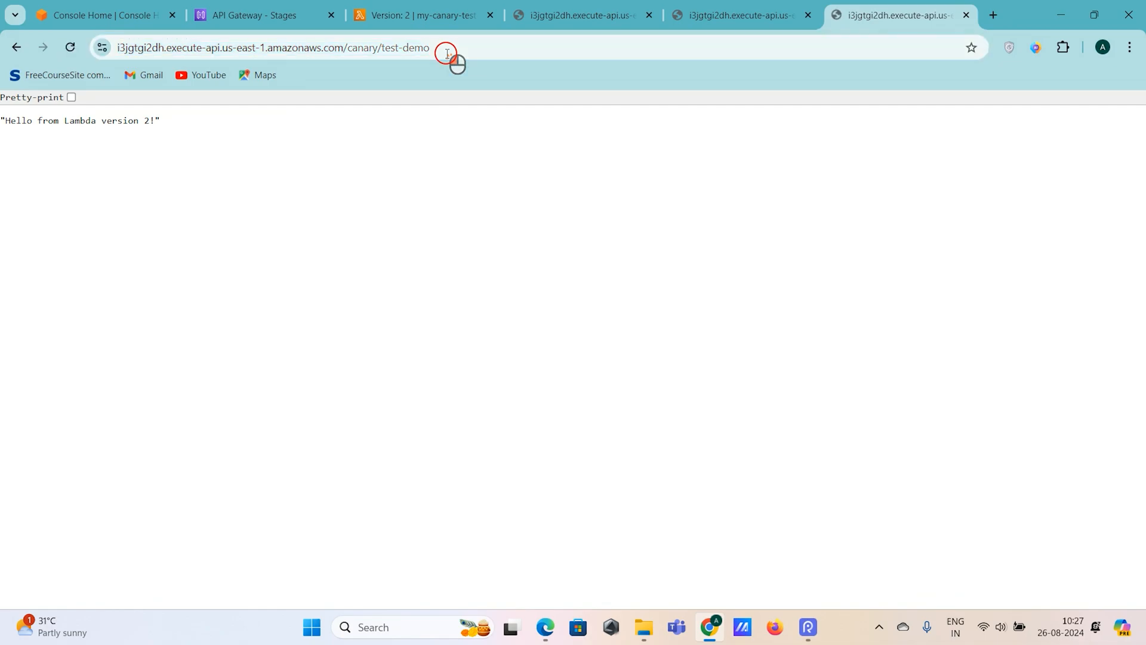